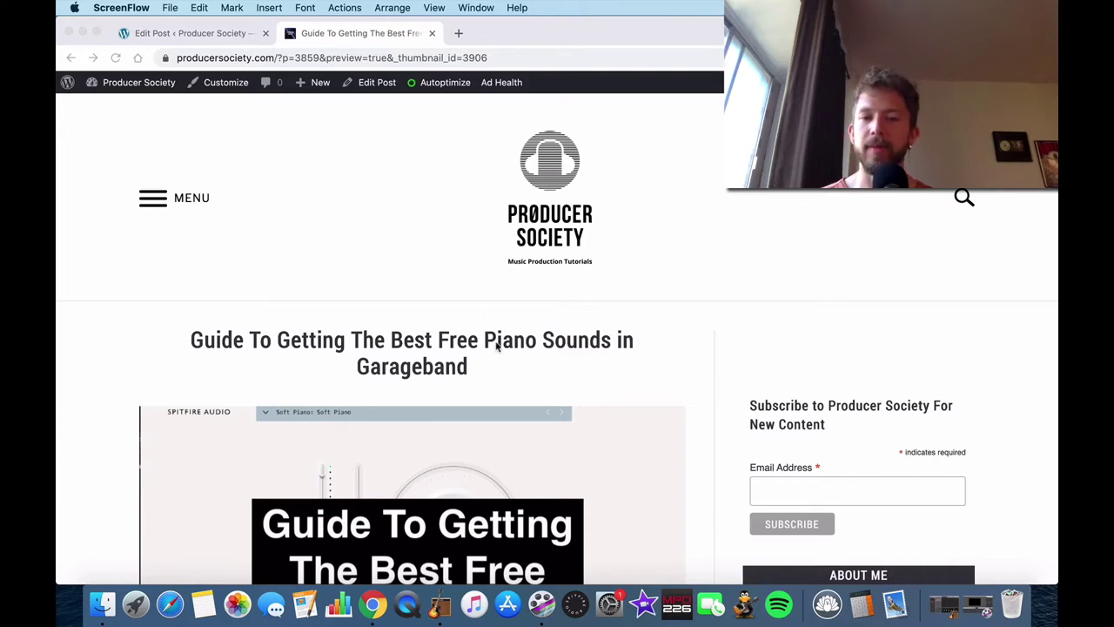
# - Read the article's introduction on free GarageBand piano sounds, including the 4Front Piano and Spitfire Audio Soft Piano links
pyautogui.scroll(-5, 497, 345)
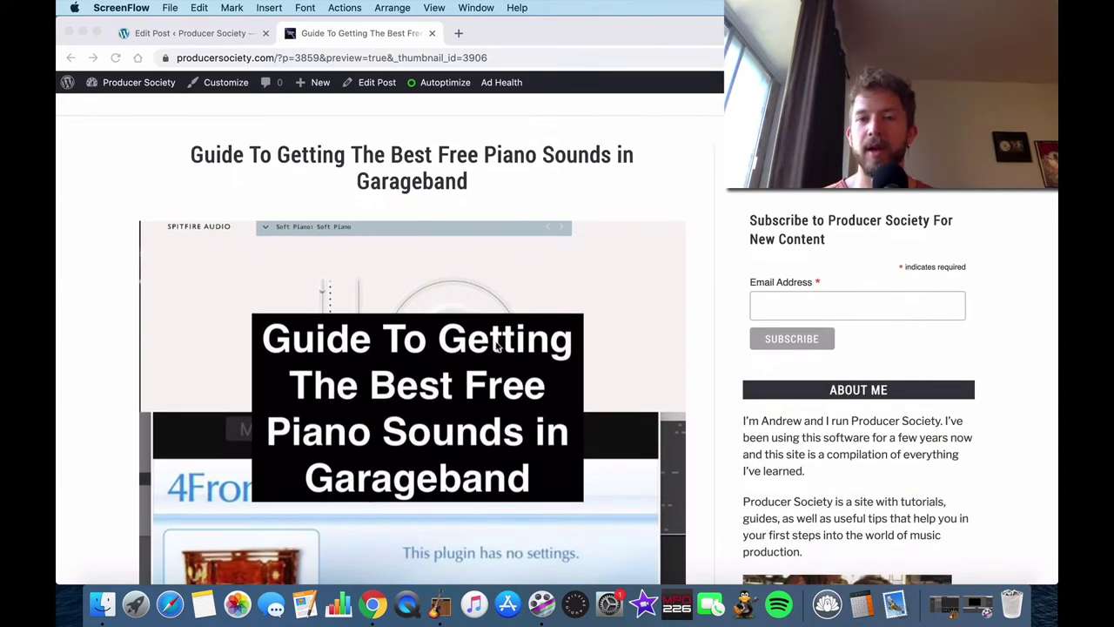
pyautogui.scroll(-7, 496, 346)
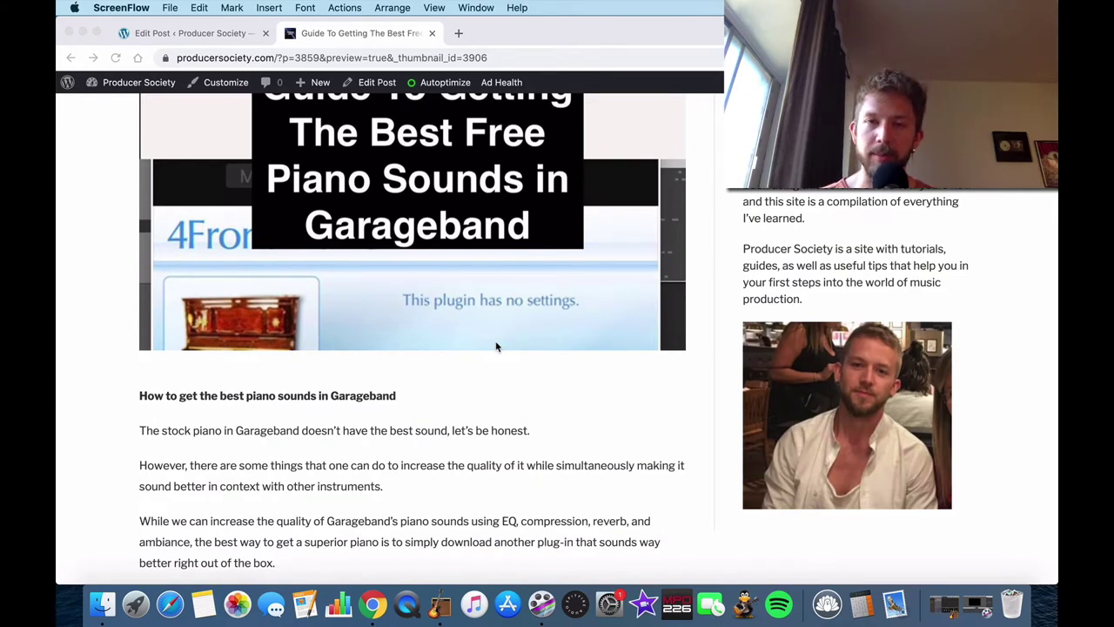
pyautogui.scroll(-5, 495, 346)
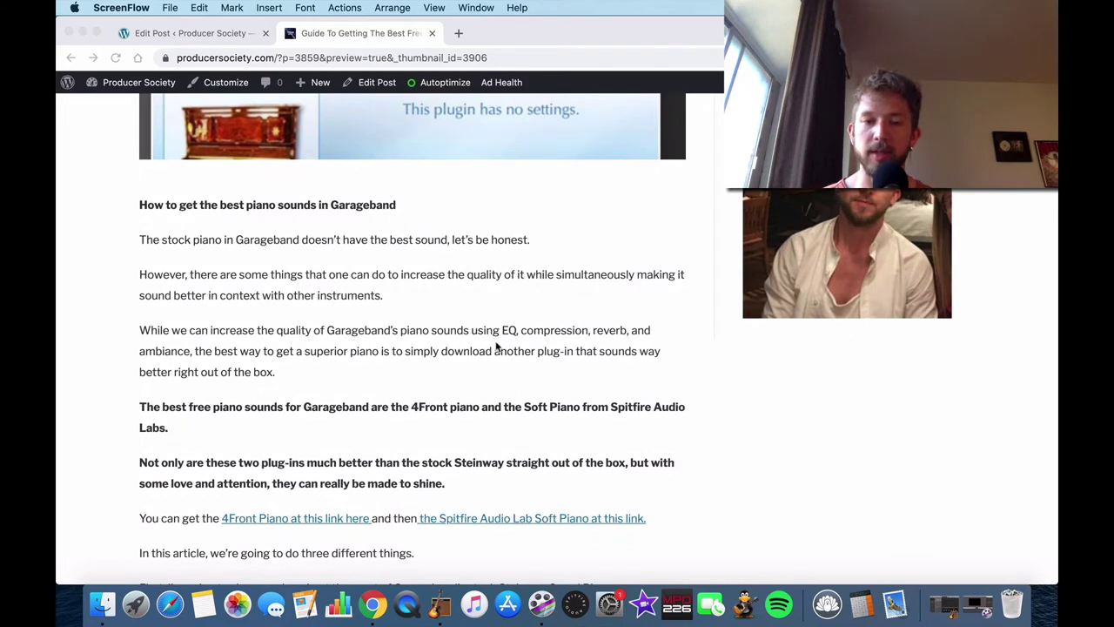
pyautogui.scroll(-6, 497, 347)
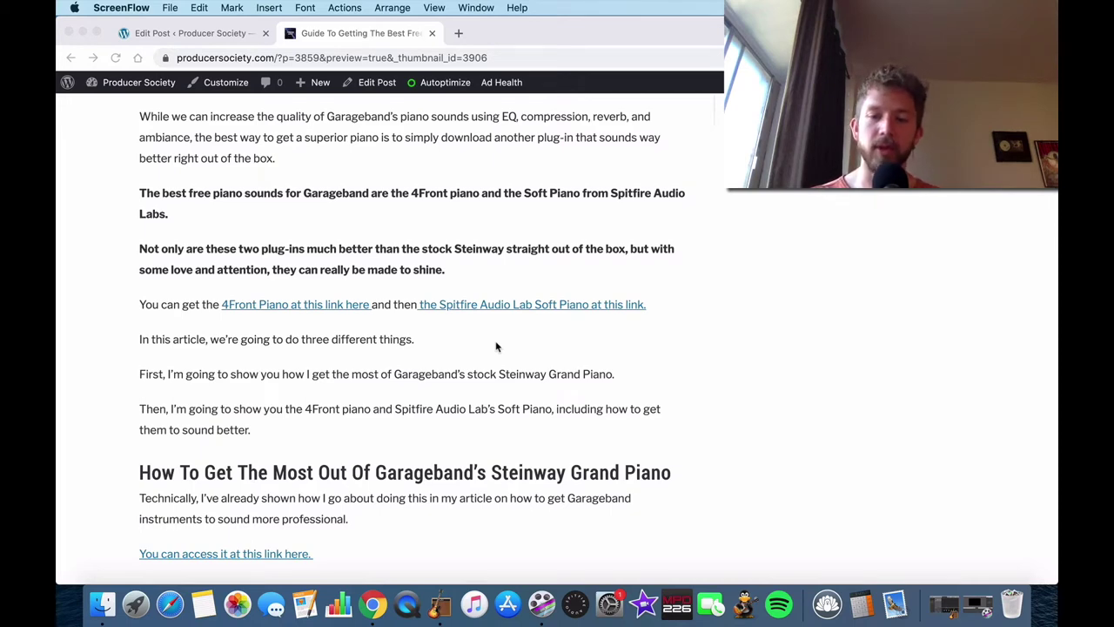
pyautogui.scroll(-3, 516, 317)
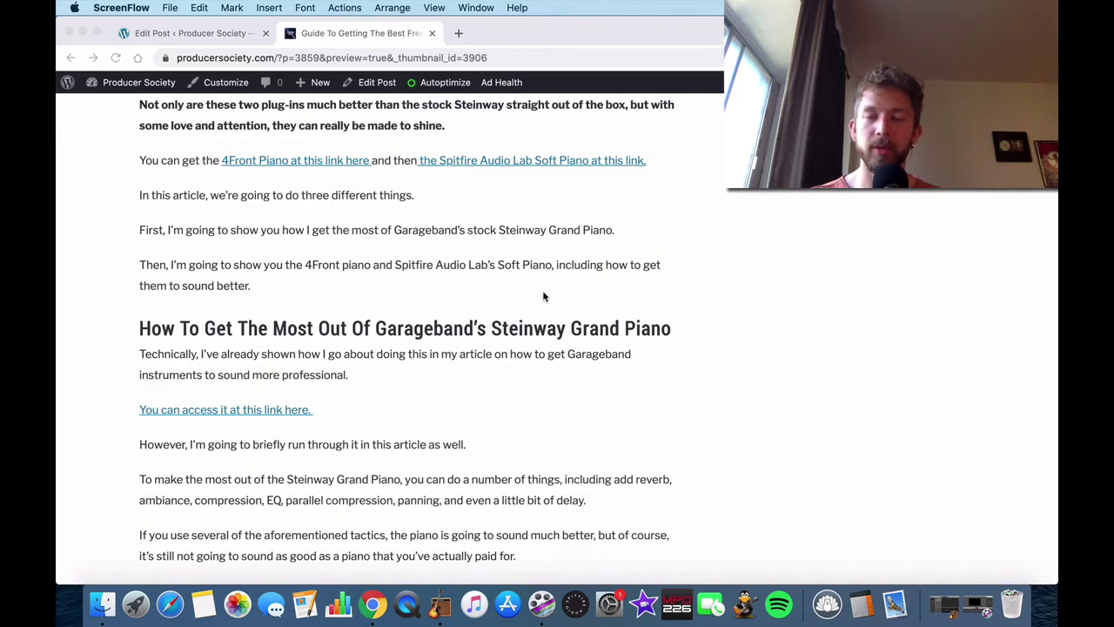
pyautogui.scroll(3, 543, 297)
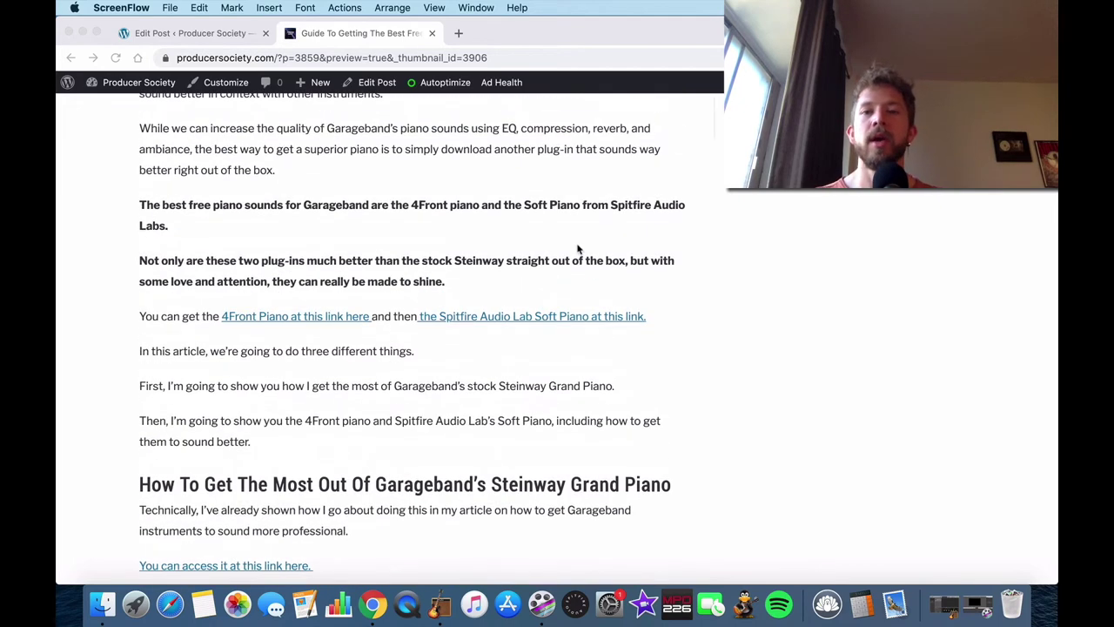
pyautogui.click(479, 338)
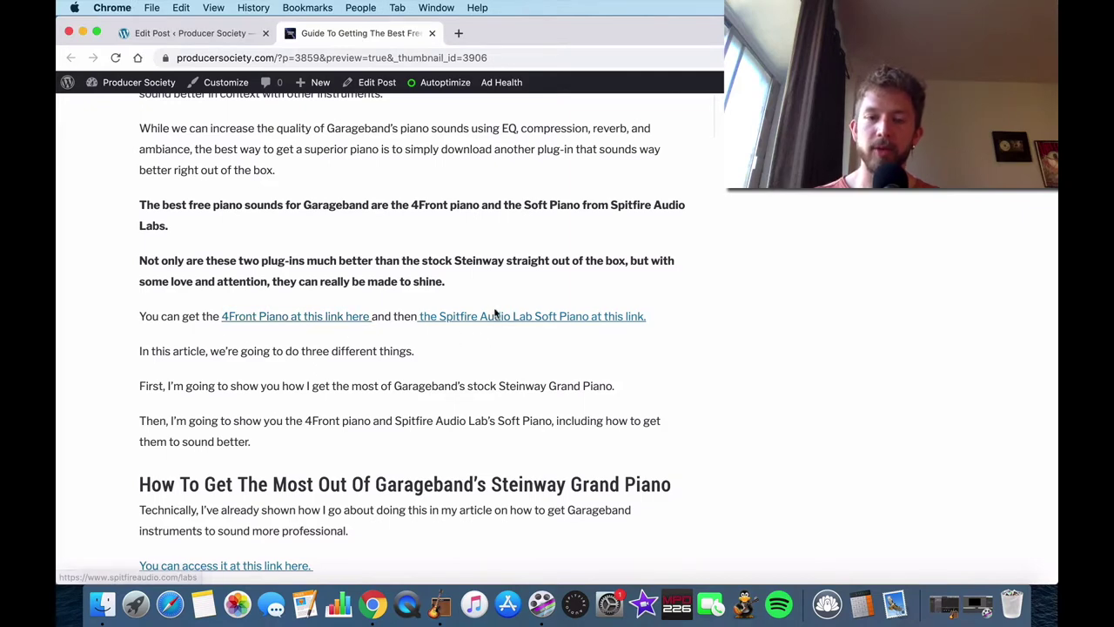
pyautogui.scroll(-1, 519, 383)
pyautogui.scroll(-6, 519, 382)
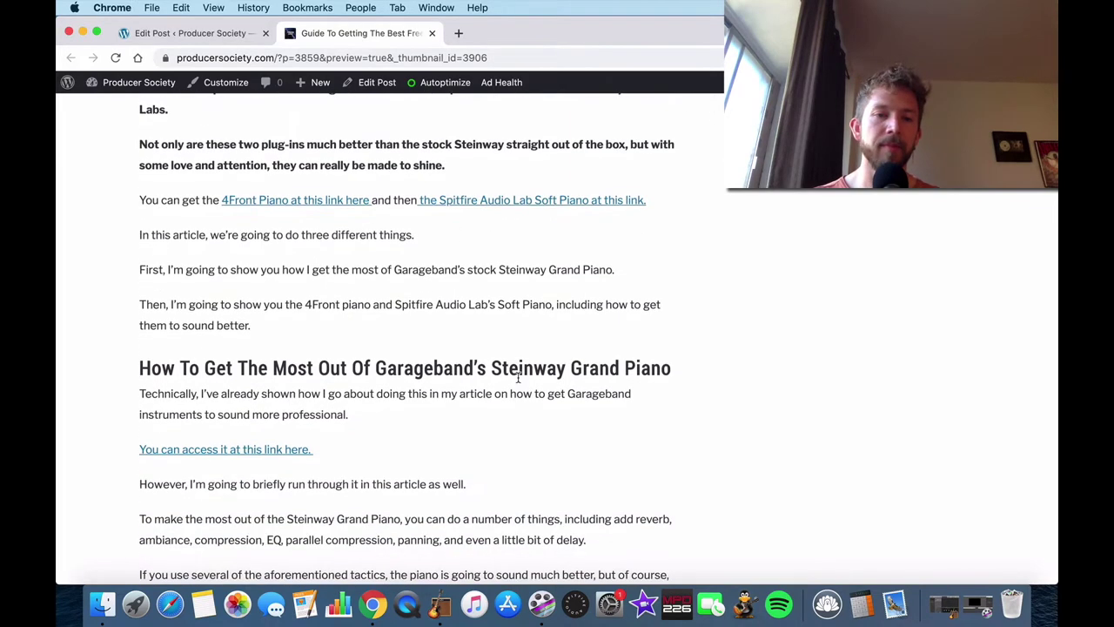
# - Skim the article's Steinway Grand Piano tips from reverb through compression, and return to its beginning
pyautogui.scroll(-7, 518, 377)
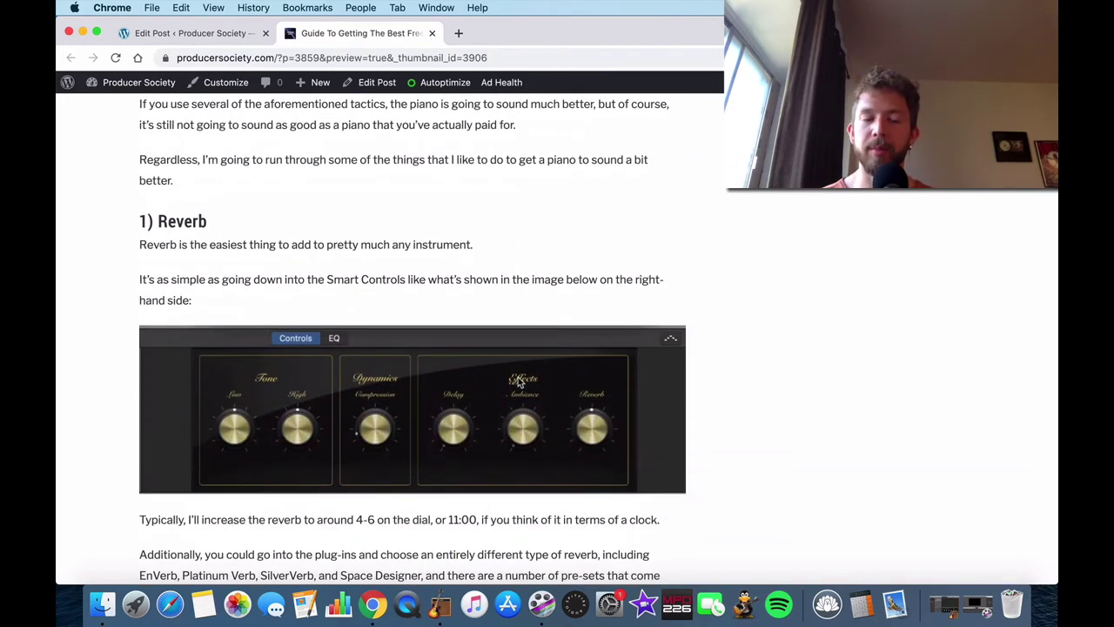
pyautogui.scroll(5, 513, 280)
pyautogui.scroll(-5, 513, 280)
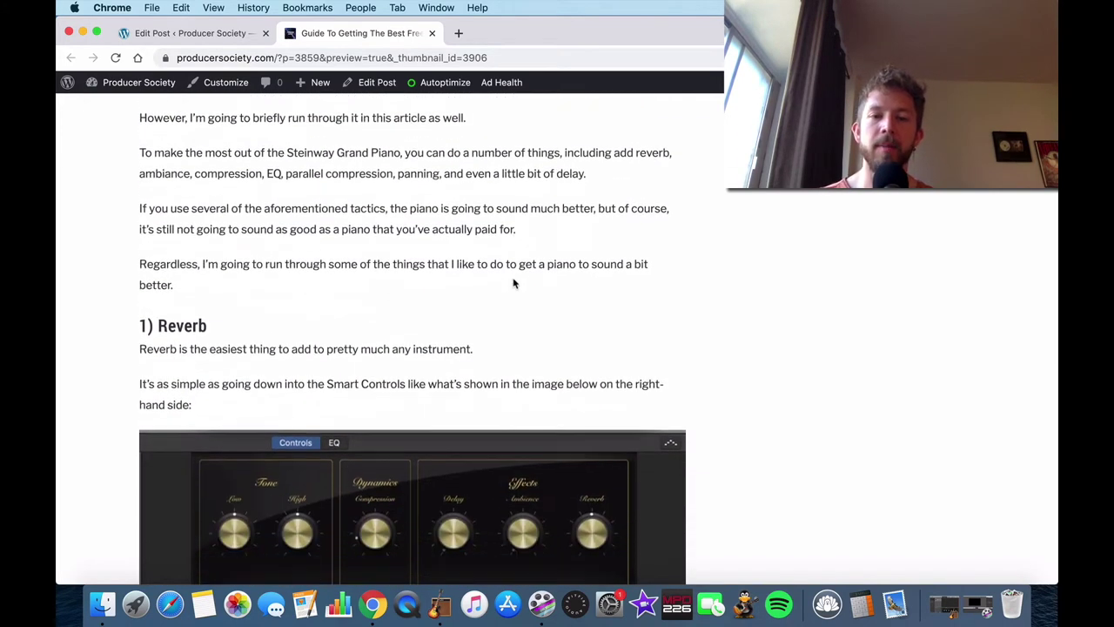
pyautogui.scroll(-20, 514, 283)
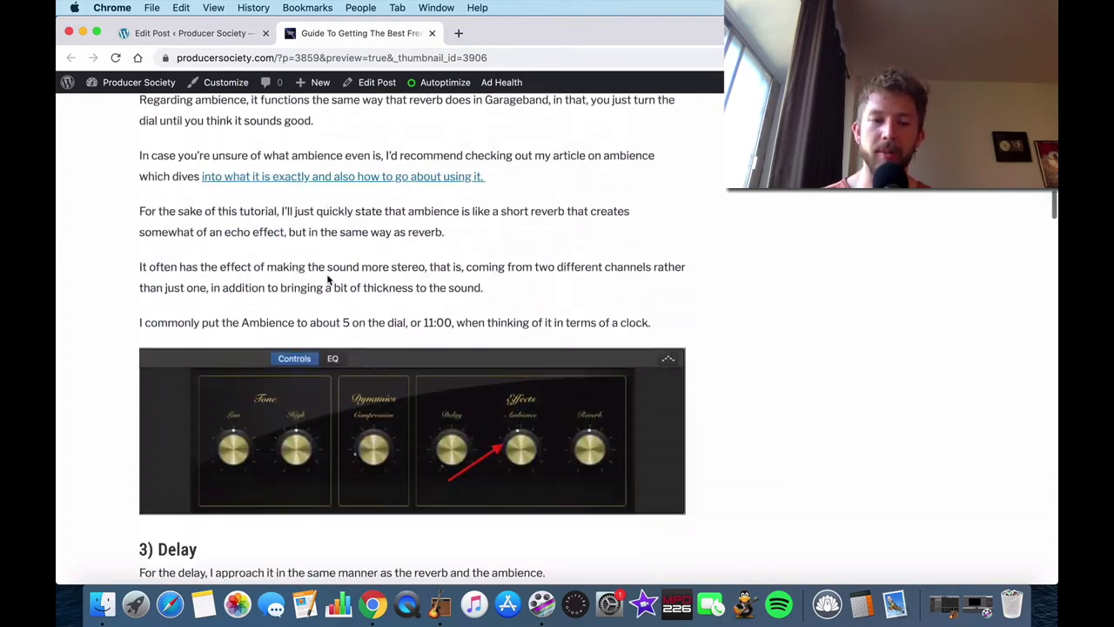
pyautogui.scroll(-14, 327, 279)
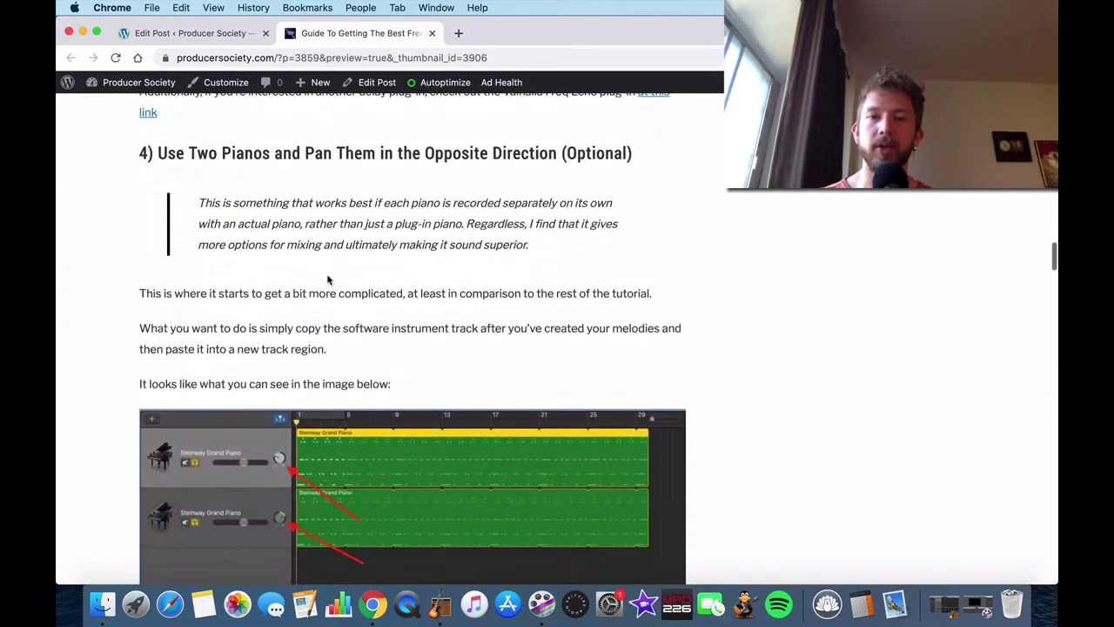
pyautogui.scroll(-15, 327, 280)
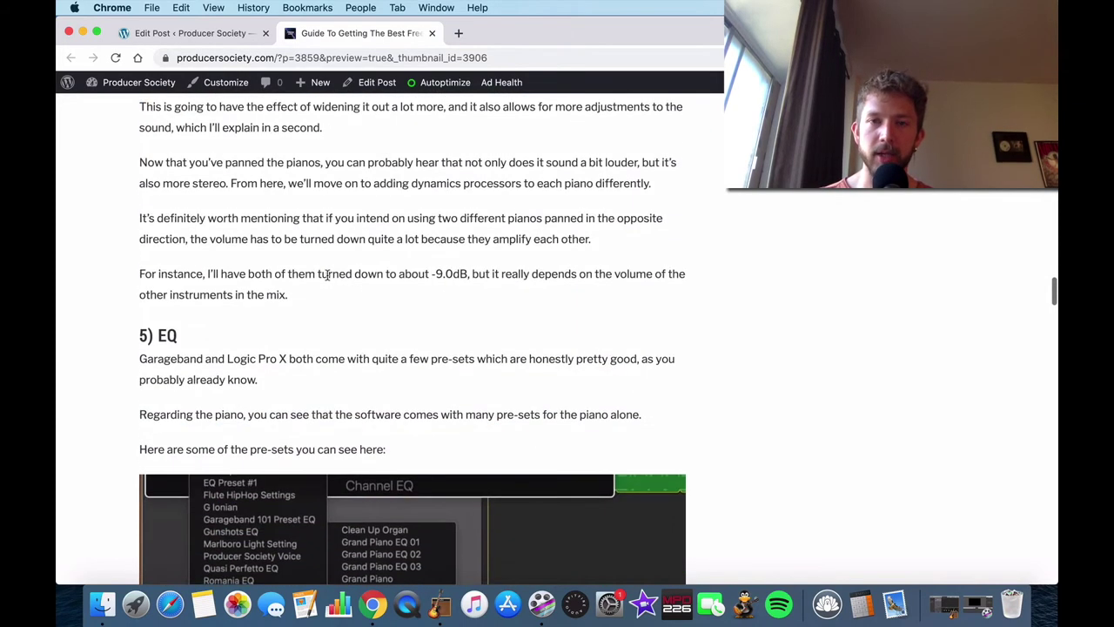
pyautogui.scroll(-13, 329, 278)
pyautogui.scroll(-13, 328, 280)
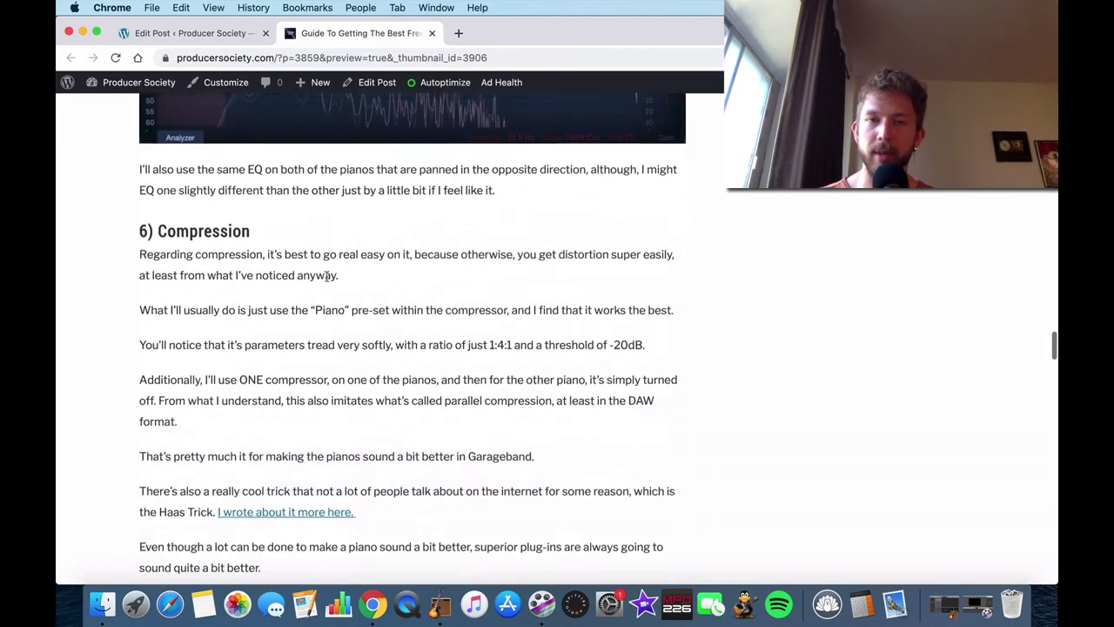
pyautogui.scroll(-4, 327, 280)
pyautogui.scroll(20, 327, 279)
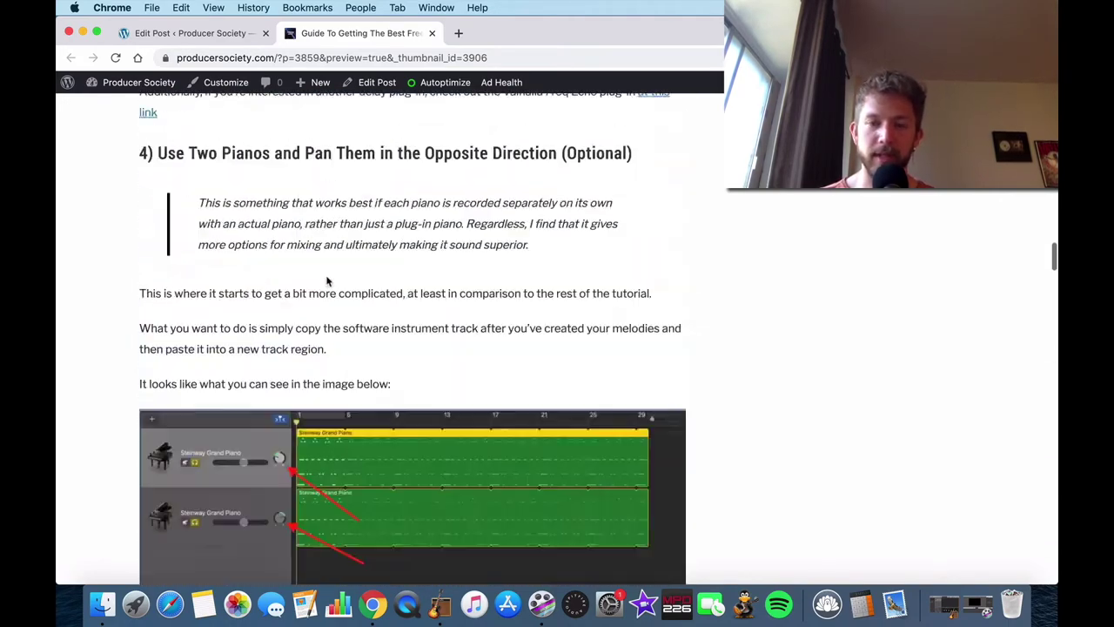
pyautogui.scroll(20, 327, 280)
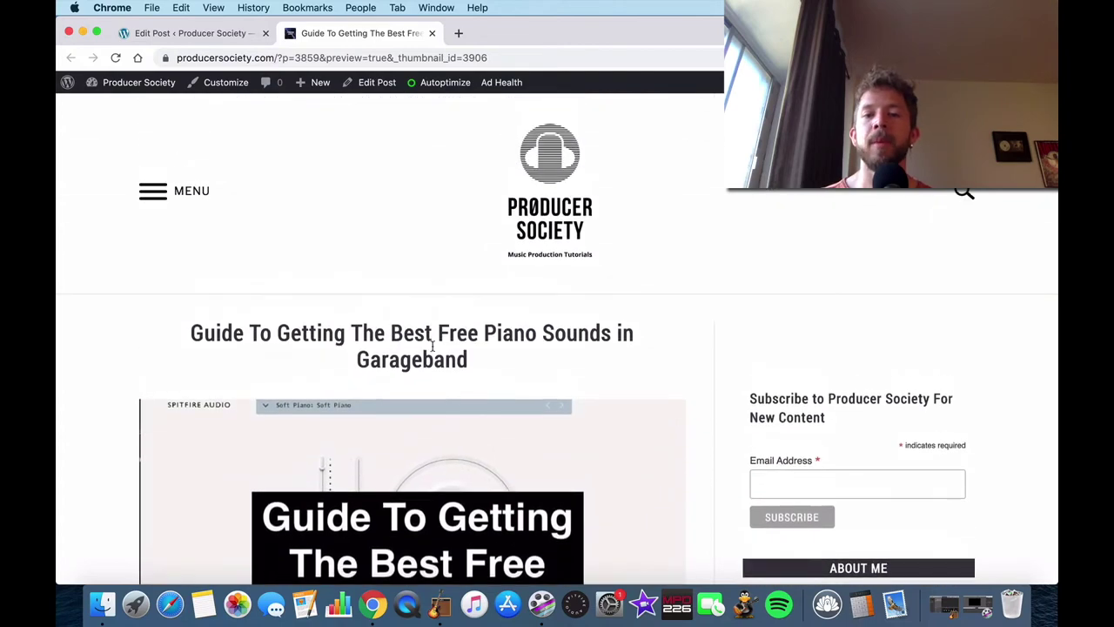
pyautogui.scroll(-8, 452, 558)
# - Switch to GarageBand, show the Musical Typing keyboard, and play a few notes on the Steinway Grand Piano track
pyautogui.click(440, 604)
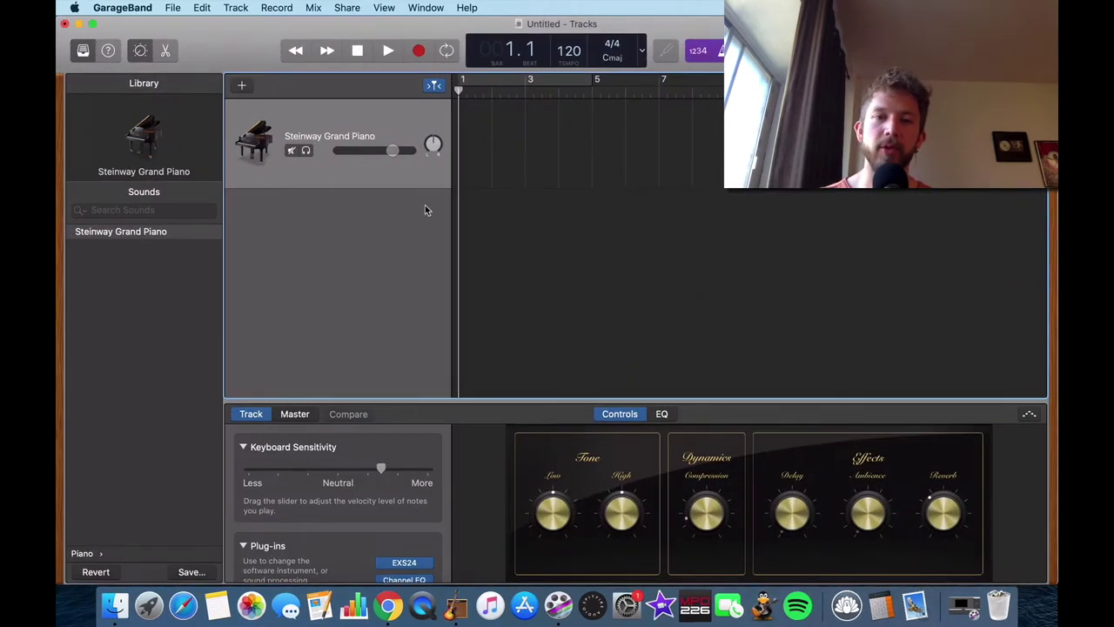
pyautogui.scroll(-3, 423, 523)
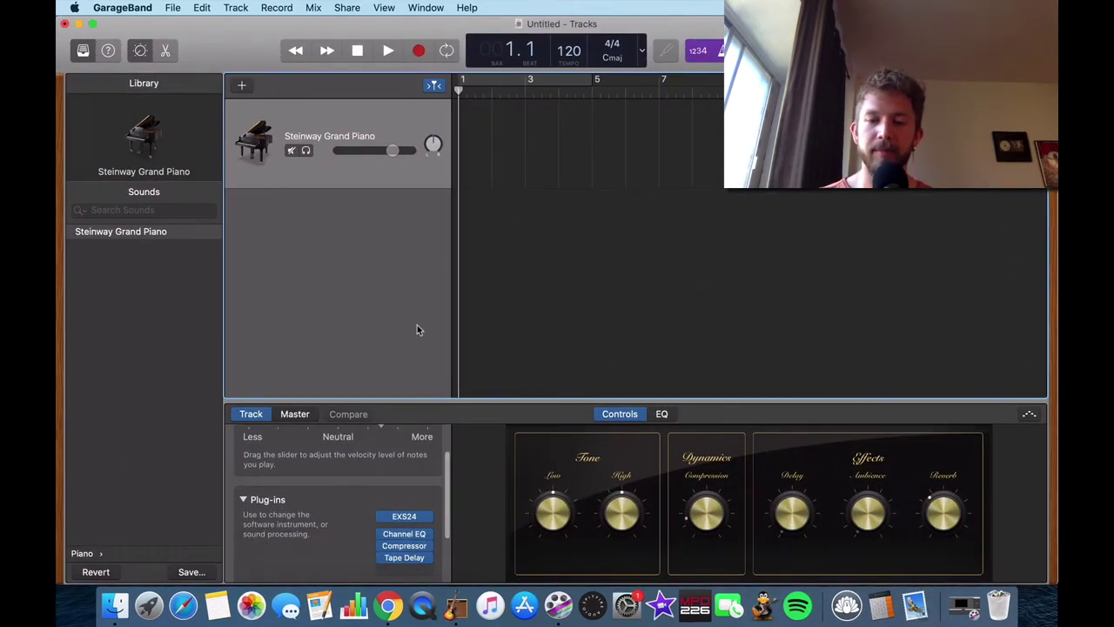
pyautogui.press('super+k')
pyautogui.press('a')
pyautogui.press('k')
pyautogui.press('d')
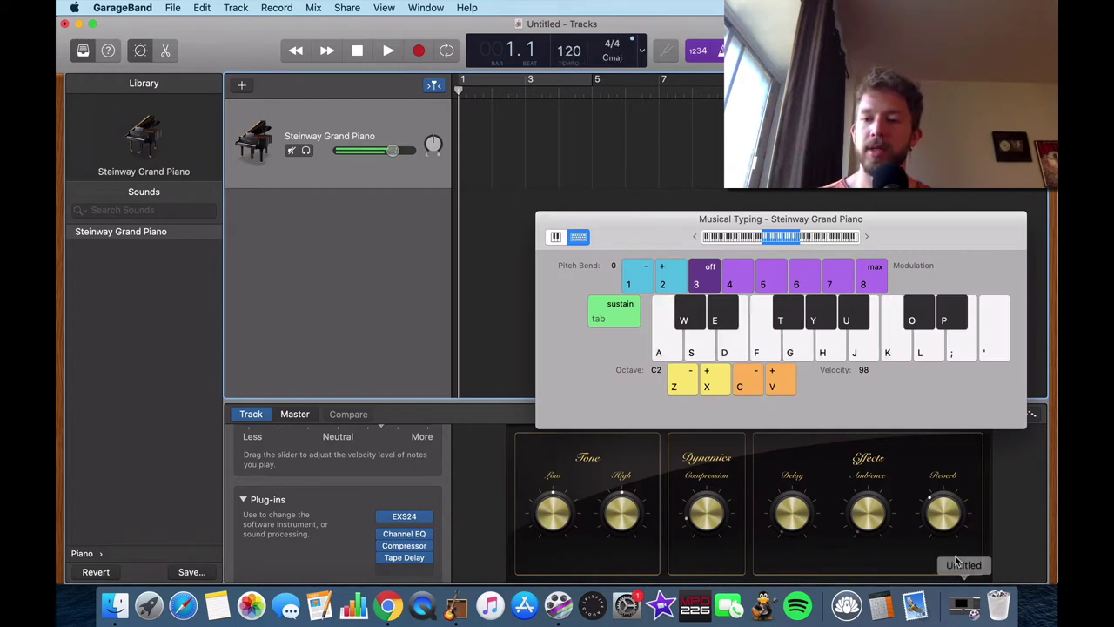
# - Raise the piano track's Reverb to the middle of the dial and play a few notes to hear it
pyautogui.moveTo(945, 525); pyautogui.dragTo(945, 507)
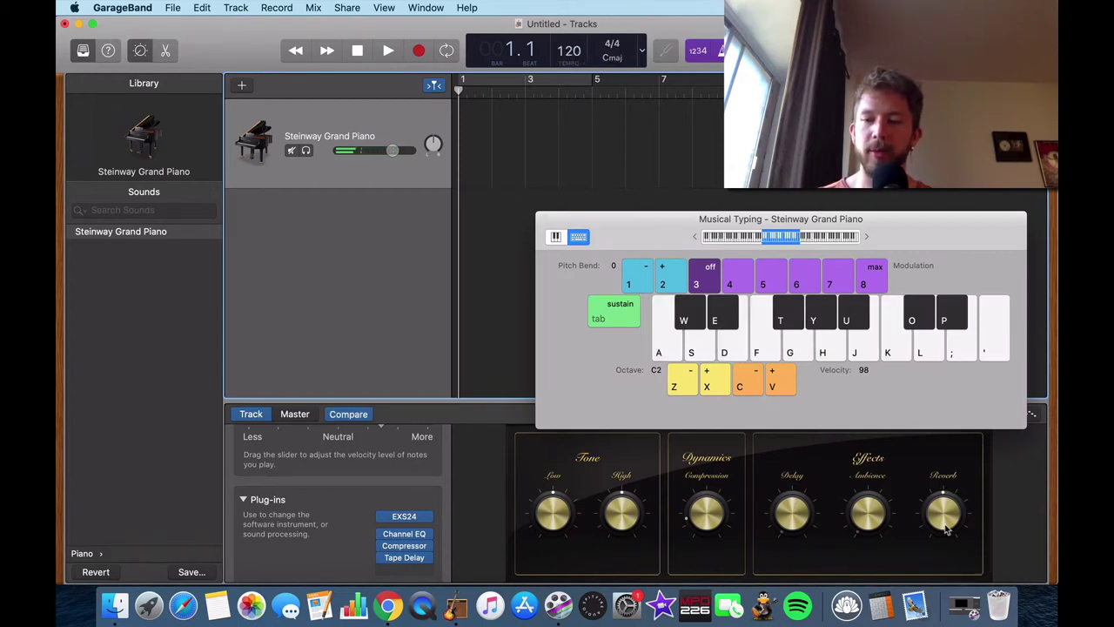
pyautogui.press('a')
pyautogui.press('k')
pyautogui.press('d')
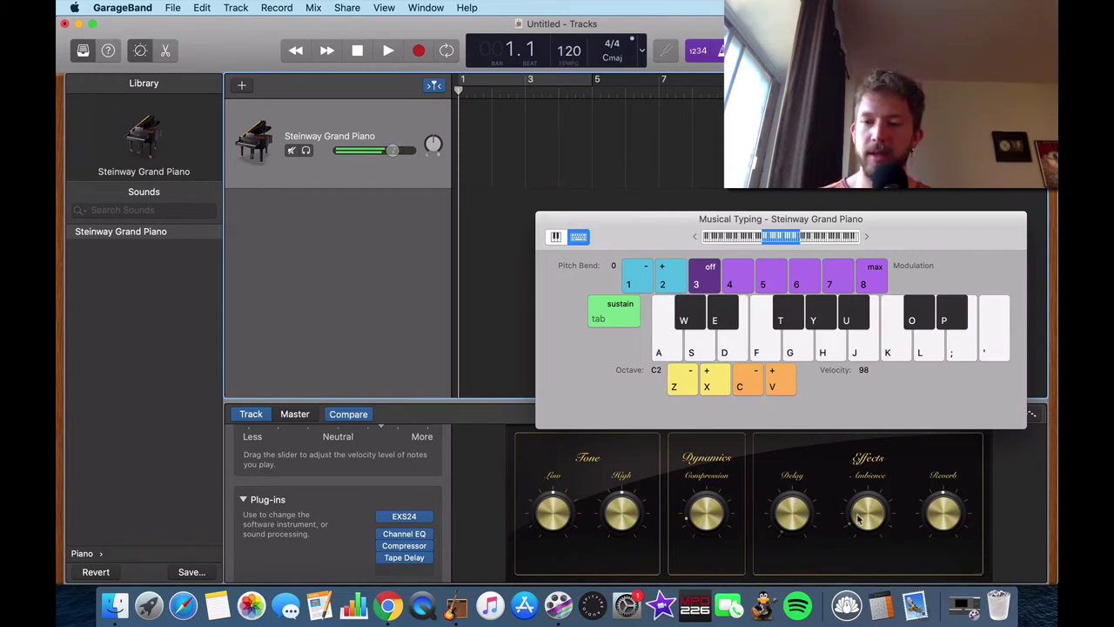
# - Raise the piano's Ambience to about 11 o'clock and Delay to about 9 o'clock, testing the sound with notes and chords
pyautogui.press('a')
pyautogui.press('k')
pyautogui.press('d')
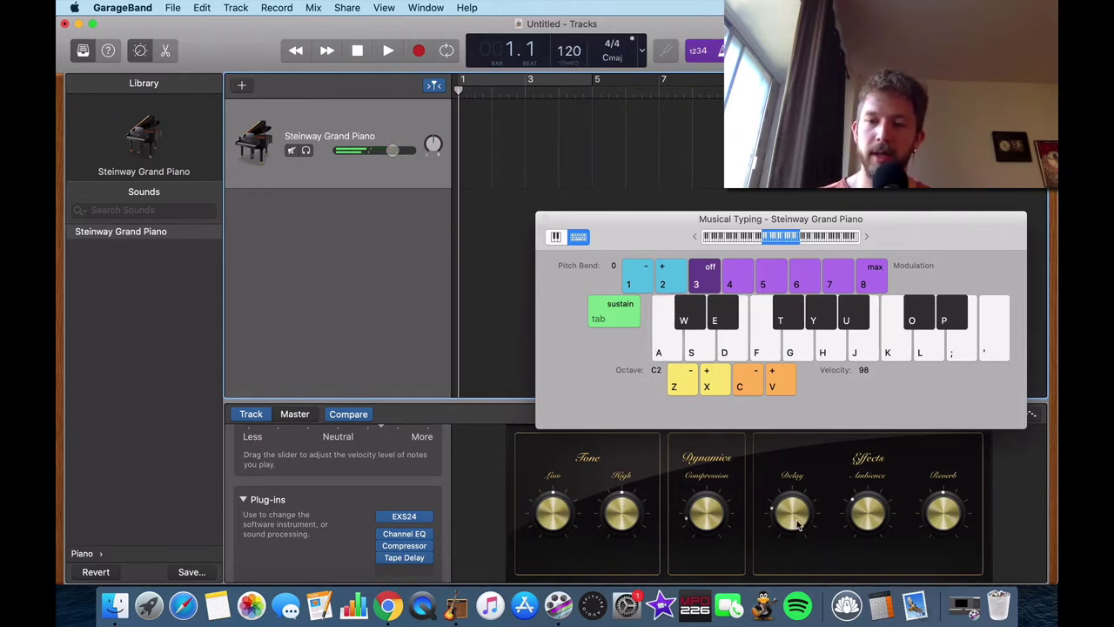
pyautogui.press('a')
pyautogui.press('g')
pyautogui.press('k')
pyautogui.press('l')
pyautogui.press('d')
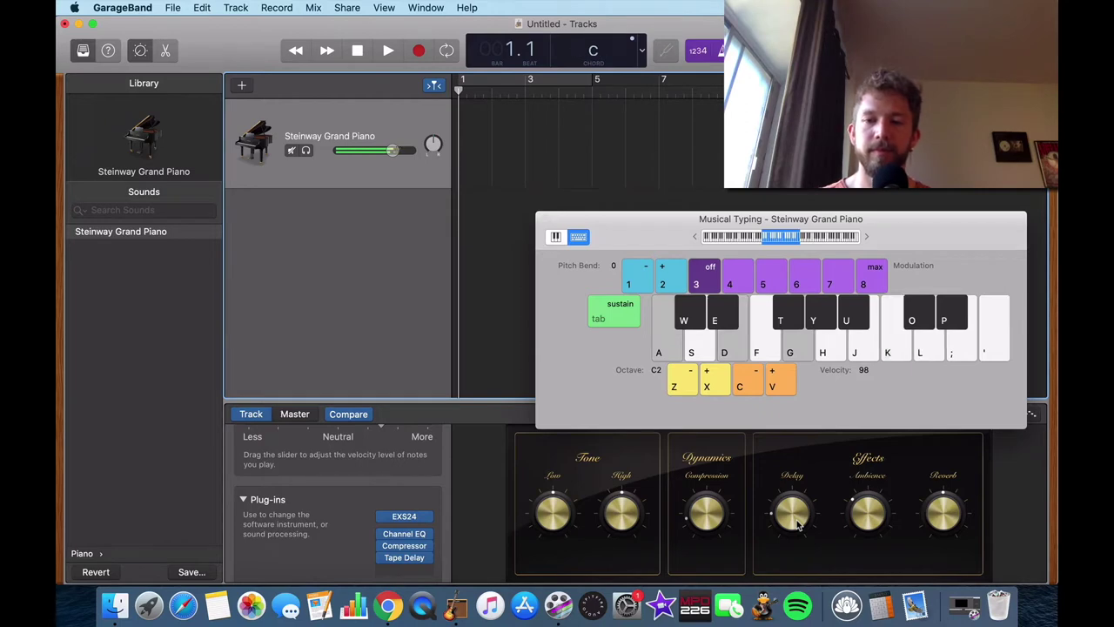
pyautogui.press('s')
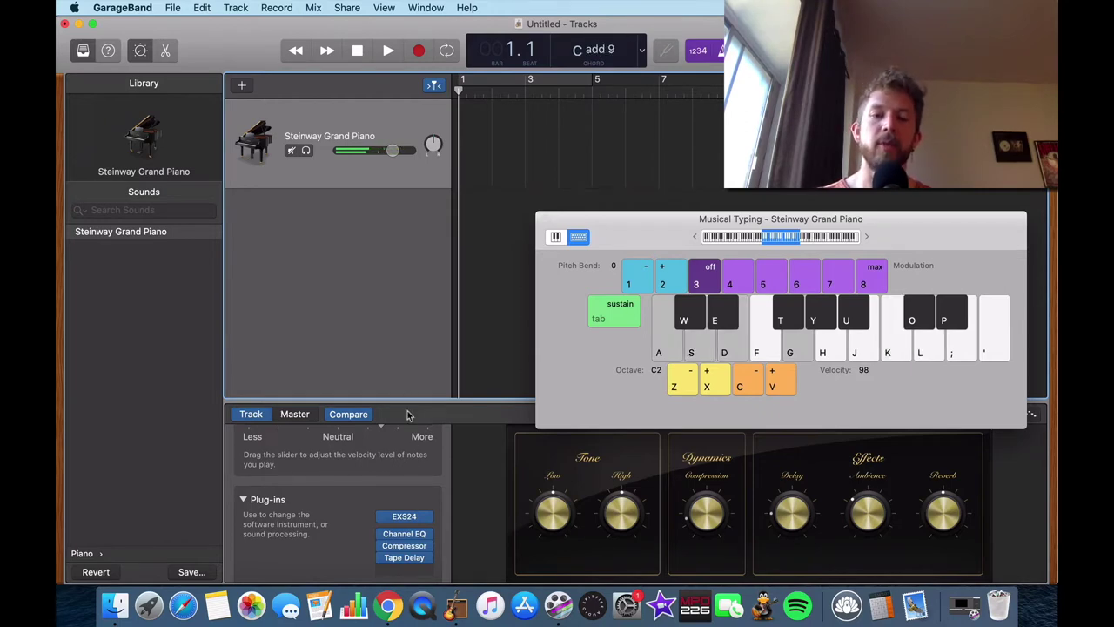
# - Play a series of C-based chords and melody notes on the Steinway Grand Piano to audition the effects
pyautogui.press('a')
pyautogui.press('f')
pyautogui.press('l')
pyautogui.press('k')
pyautogui.press('d')
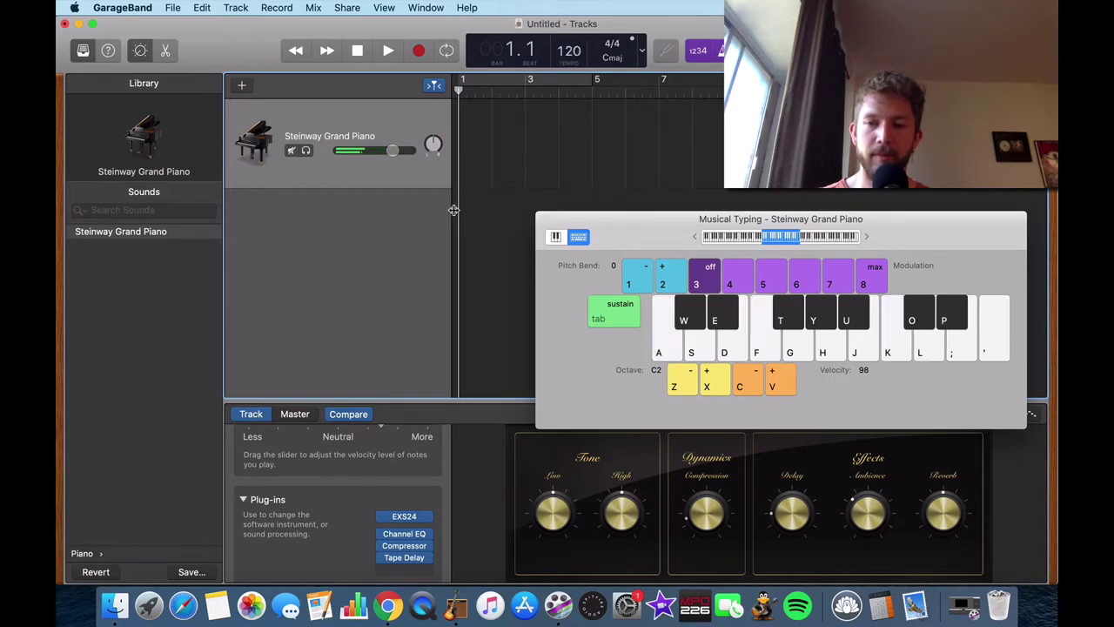
pyautogui.press('a')
pyautogui.press('d')
pyautogui.press('g')
pyautogui.press('l')
pyautogui.press('k')
pyautogui.press('j')
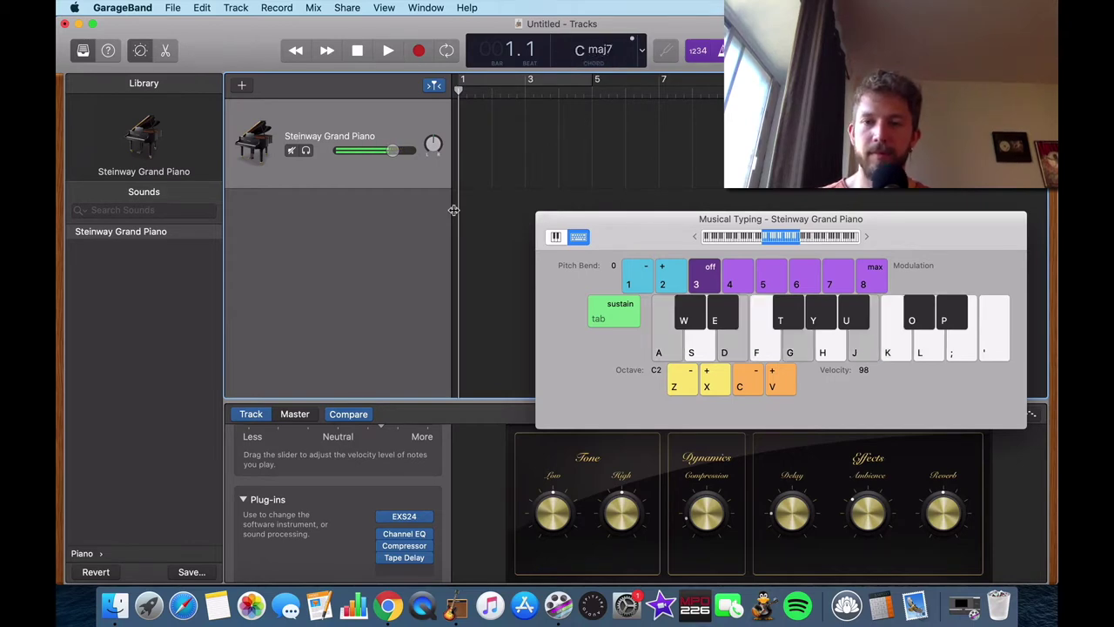
pyautogui.press('a')
pyautogui.press('f')
pyautogui.press('g')
pyautogui.press('l')
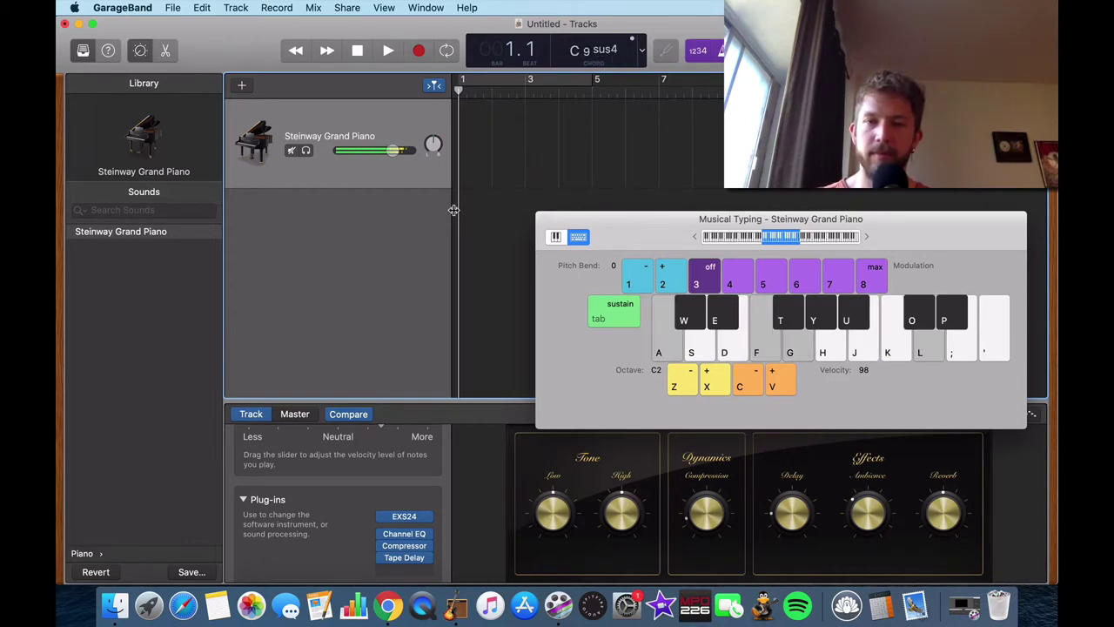
pyautogui.press('k')
pyautogui.press('j')
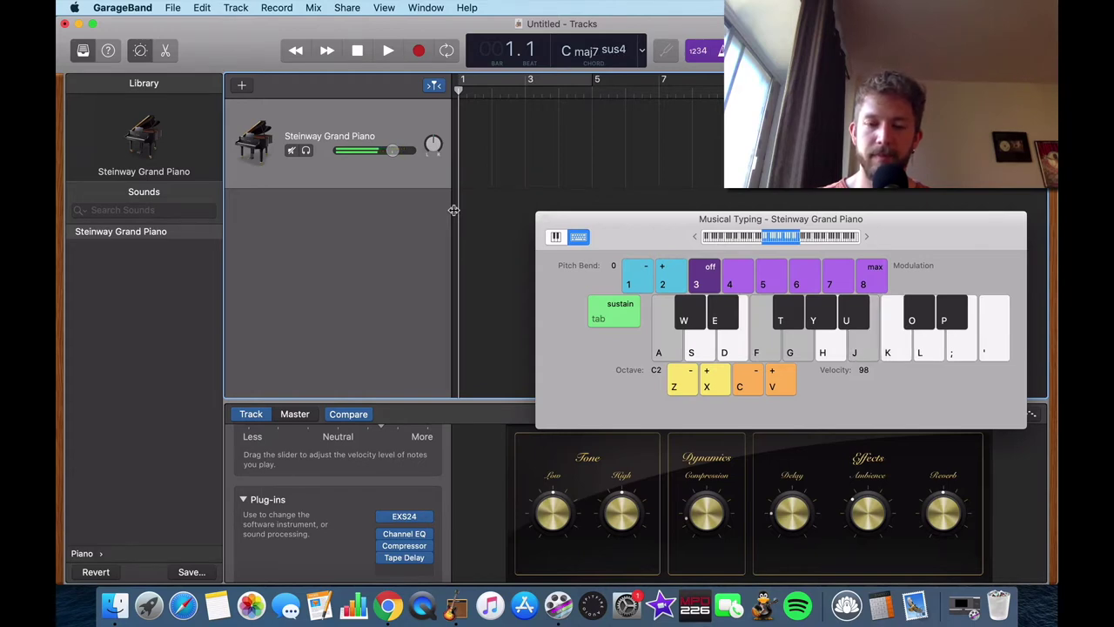
pyautogui.press('a')
pyautogui.press('d')
pyautogui.press('k')
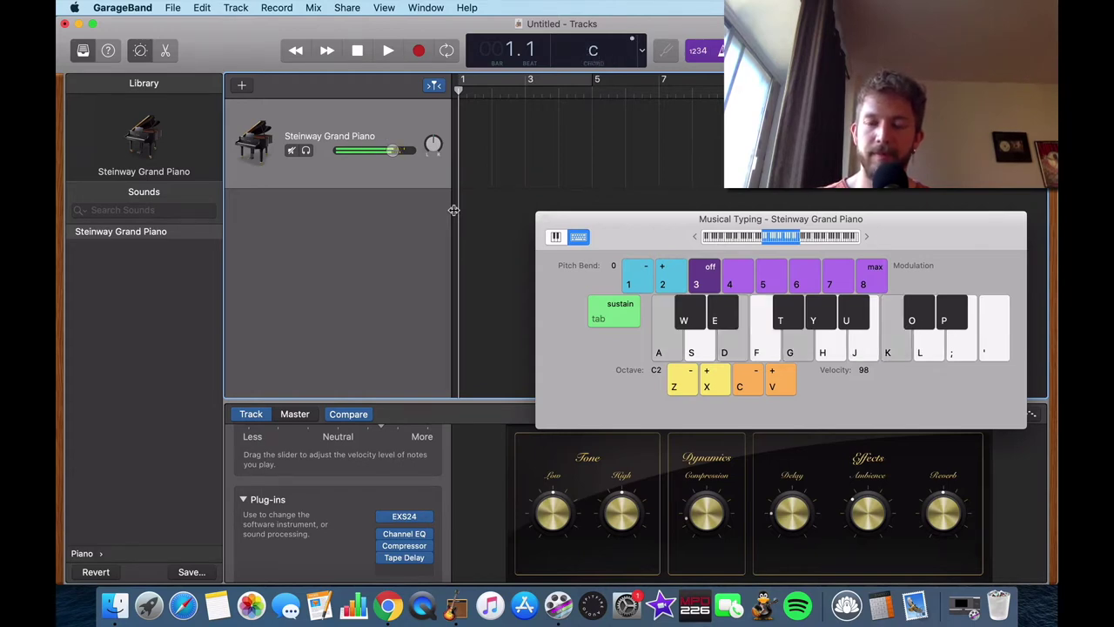
pyautogui.press('j')
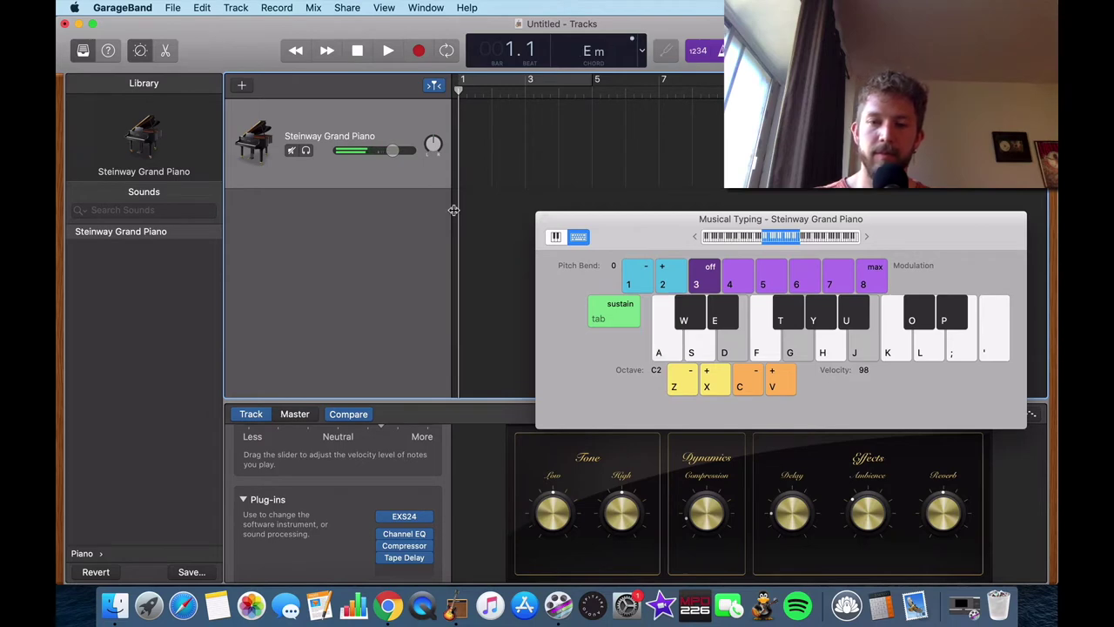
pyautogui.press('a')
pyautogui.press('f')
pyautogui.press('g')
pyautogui.press('k')
pyautogui.press('l')
pyautogui.press('j')
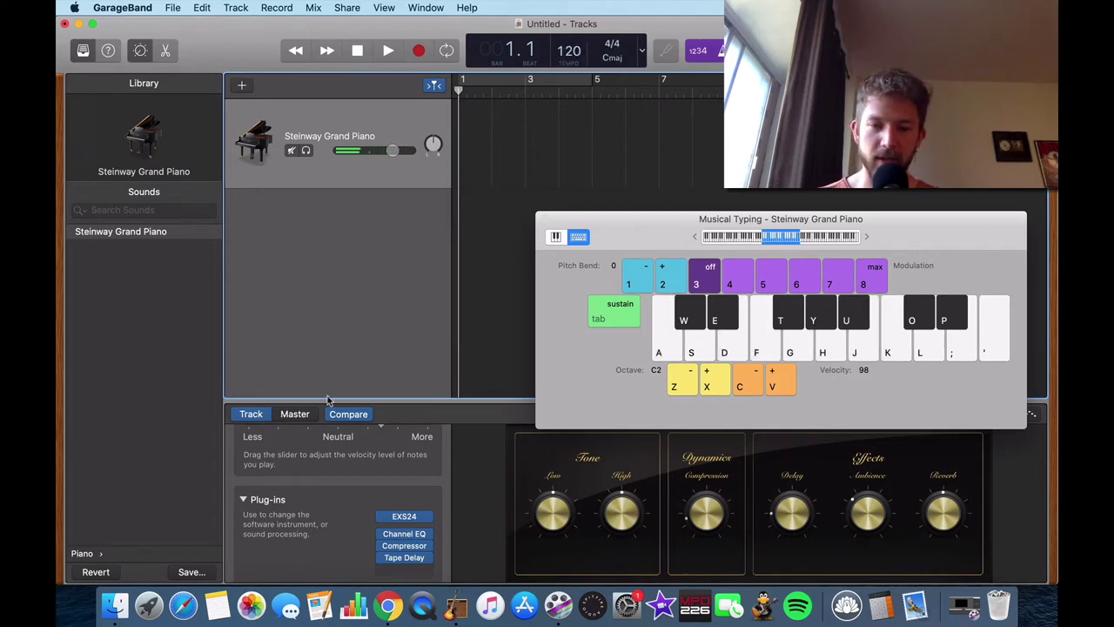
# - Open the piano track's Channel EQ and browse its Keyboards presets
pyautogui.scroll(-1, 353, 546)
pyautogui.scroll(-1, 353, 546)
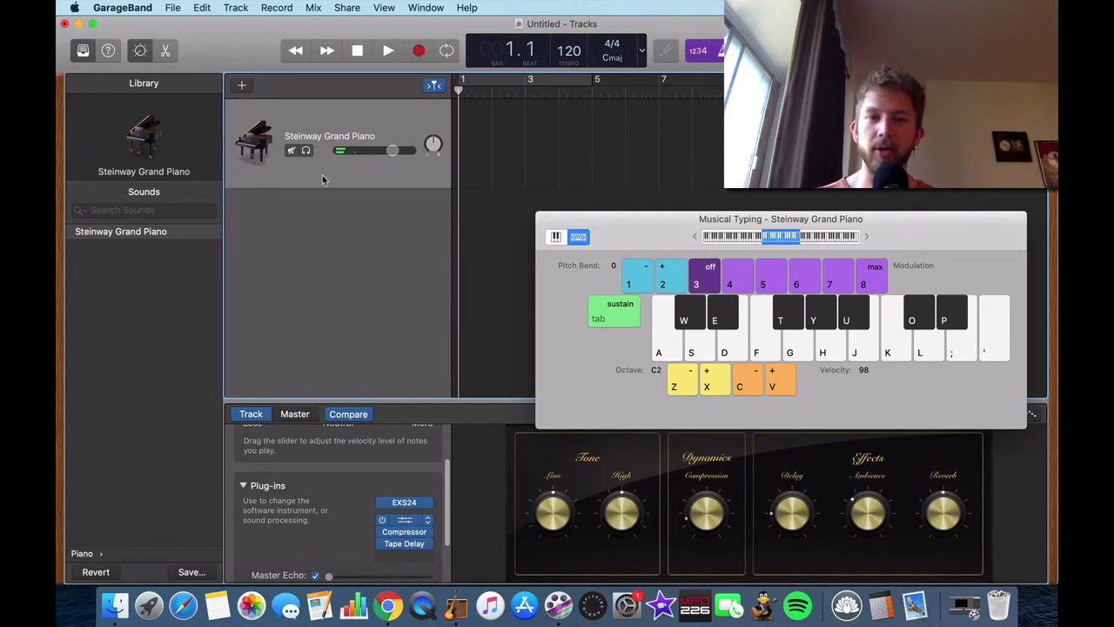
pyautogui.click(235, 68)
pyautogui.moveTo(198, 507)
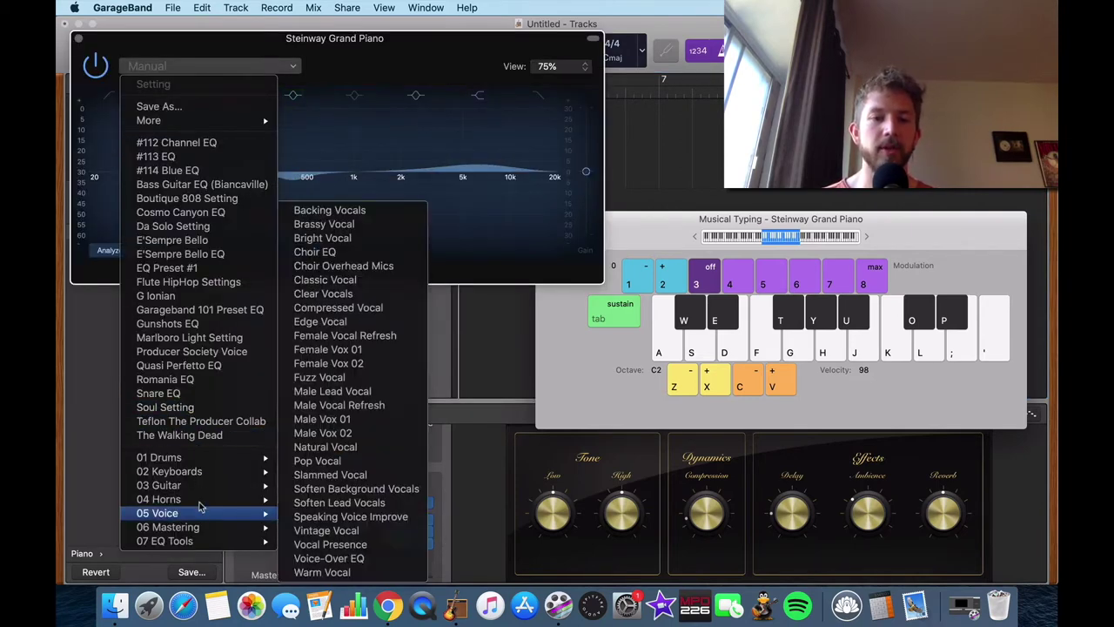
pyautogui.moveTo(203, 473)
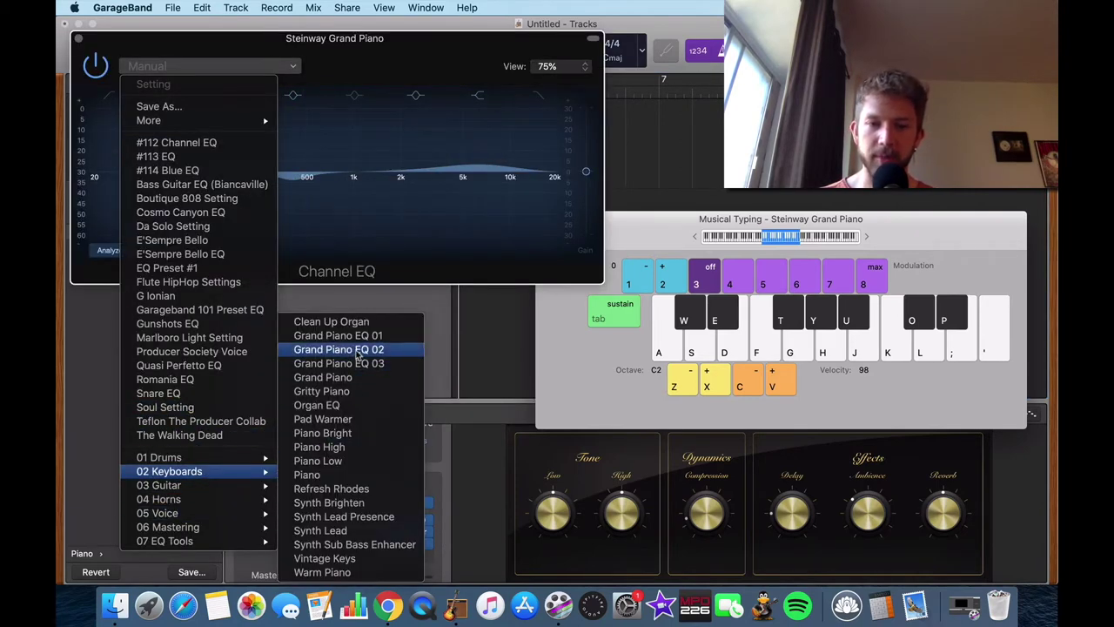
pyautogui.click(346, 433)
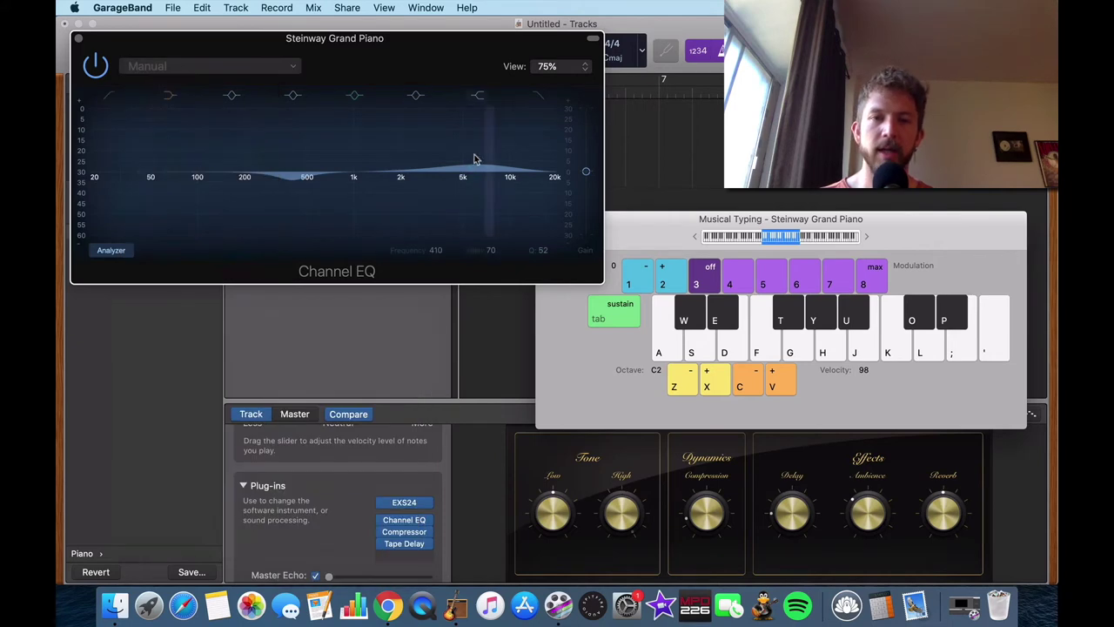
# - Load the Piano Bright preset in the Channel EQ, close the EQ window and bring Musical Typing forward
pyautogui.moveTo(502, 161); pyautogui.dragTo(502, 168)
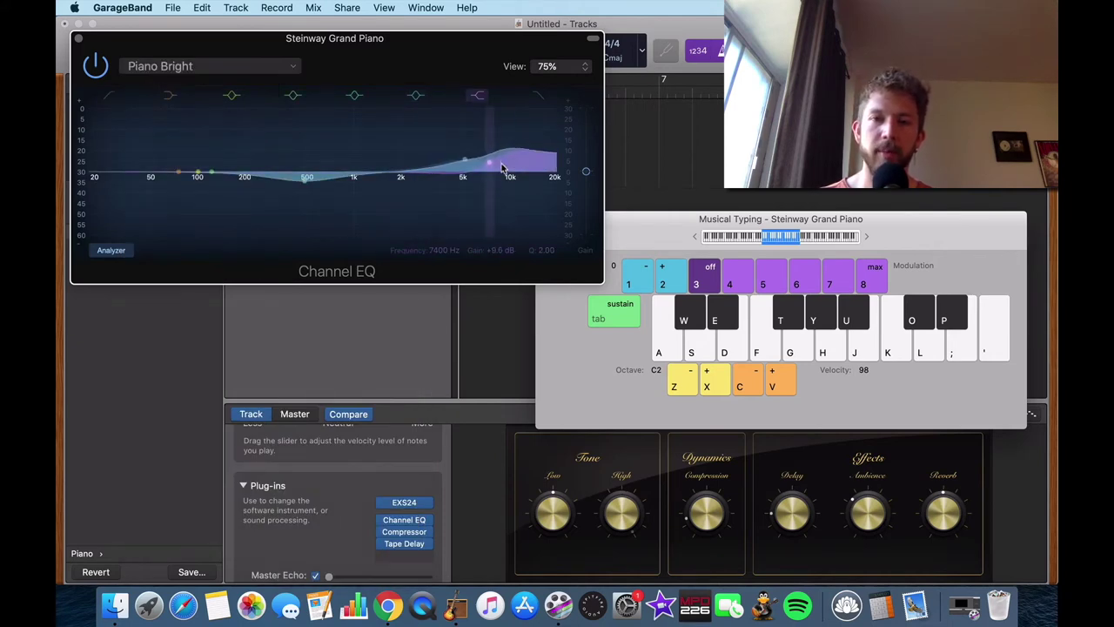
pyautogui.click(78, 38)
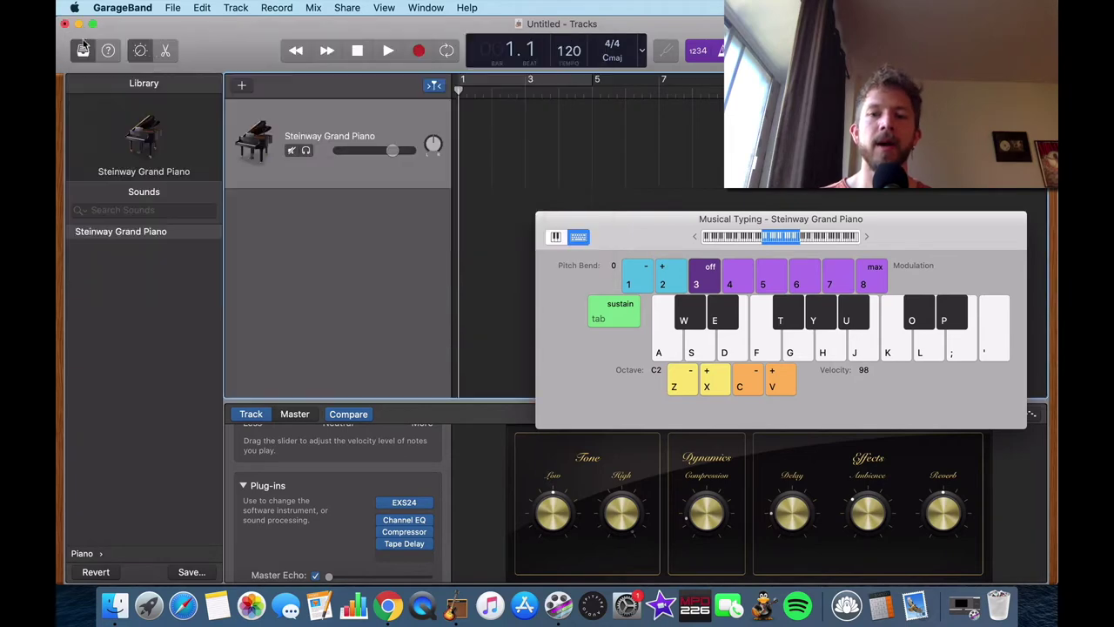
pyautogui.press('super+k')
# - Play C-based chords with A, B, C and D melody notes from octave C2 to audition the Piano Bright EQ
pyautogui.press('a')
pyautogui.press('k')
pyautogui.press('g')
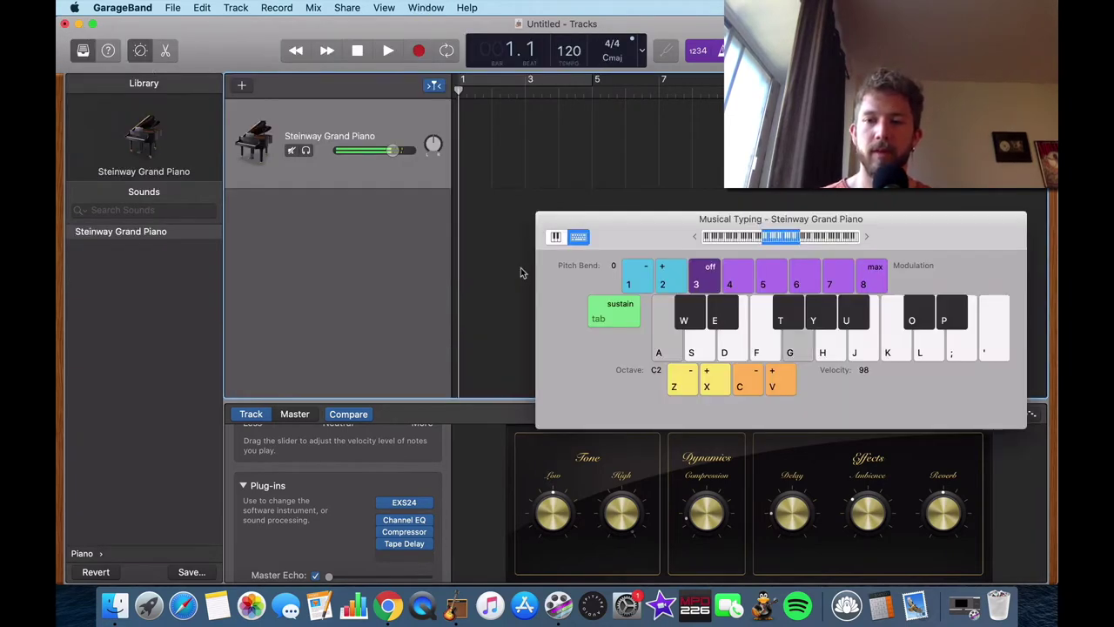
pyautogui.press('a')
pyautogui.press('k')
pyautogui.press('j')
pyautogui.press('h')
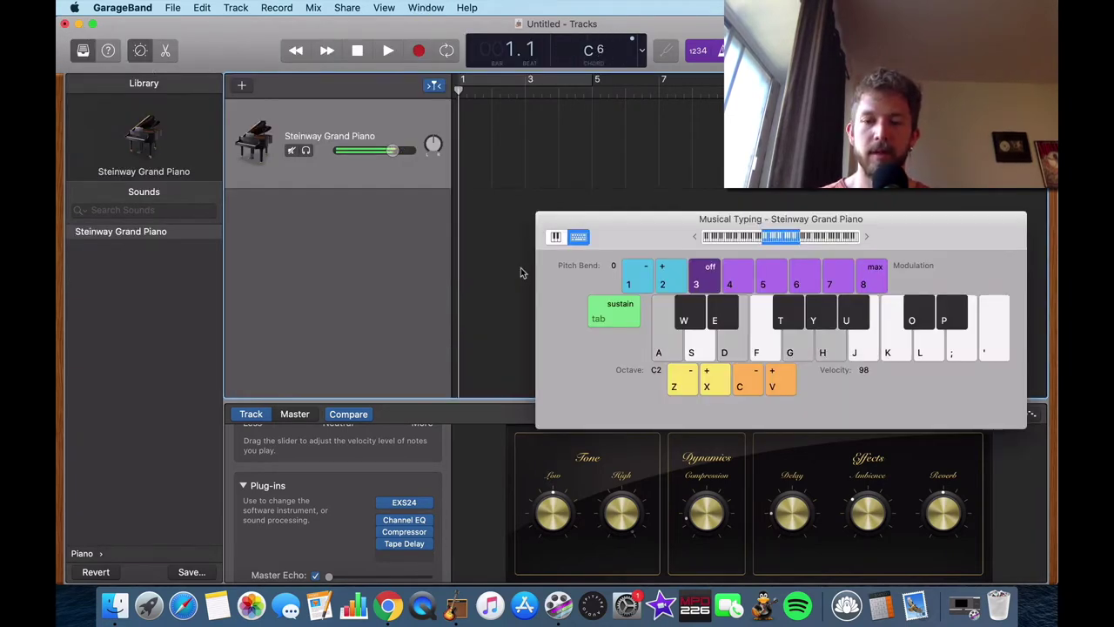
pyautogui.press('d')
pyautogui.press('g')
pyautogui.press('h')
pyautogui.press('k')
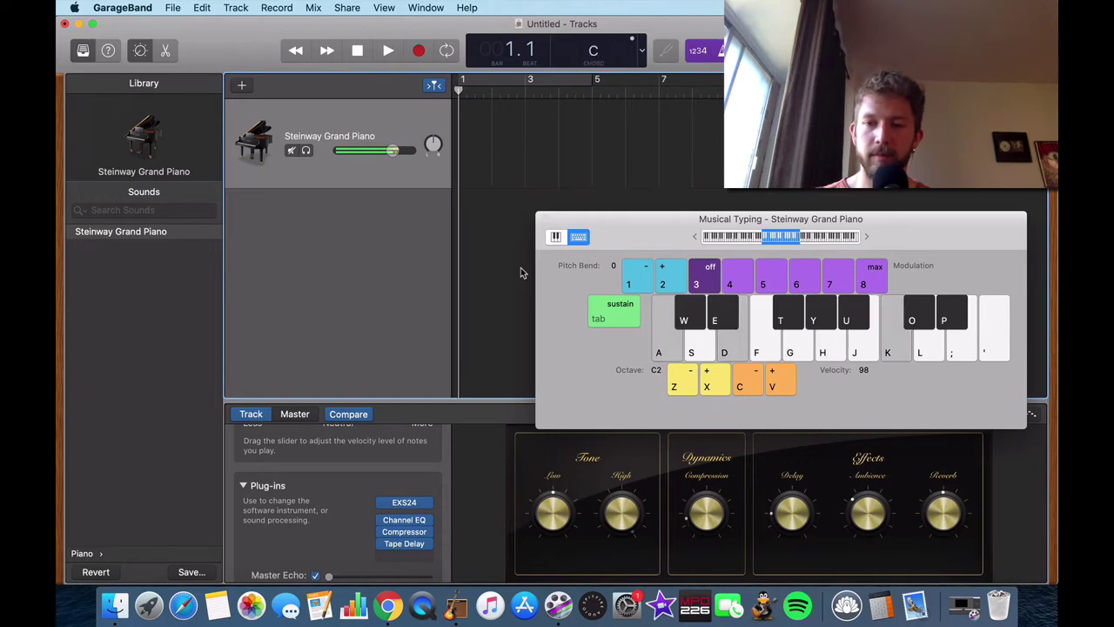
pyautogui.press('g')
pyautogui.press('a')
pyautogui.press('k')
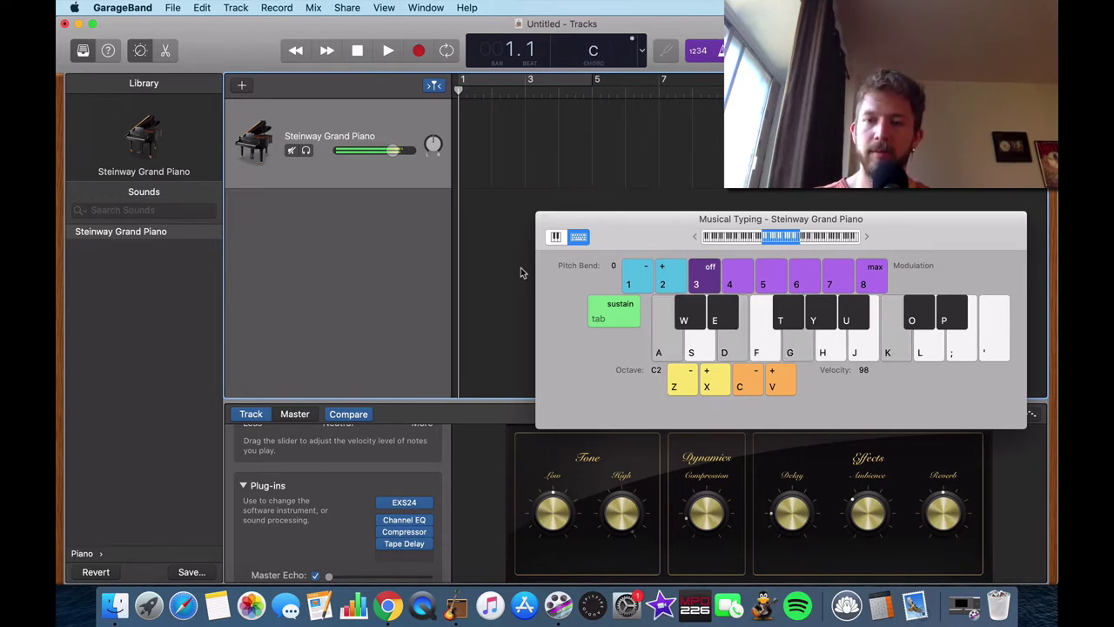
pyautogui.press('j')
pyautogui.press('h')
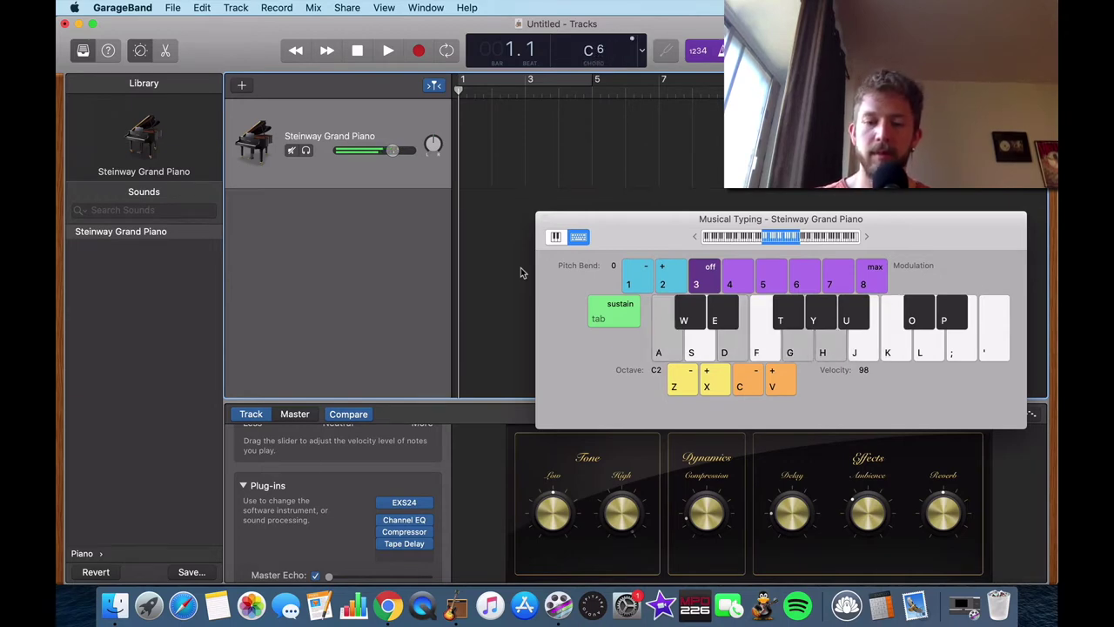
pyautogui.press('a')
pyautogui.press('d')
pyautogui.press('f')
pyautogui.press('l')
pyautogui.press('k')
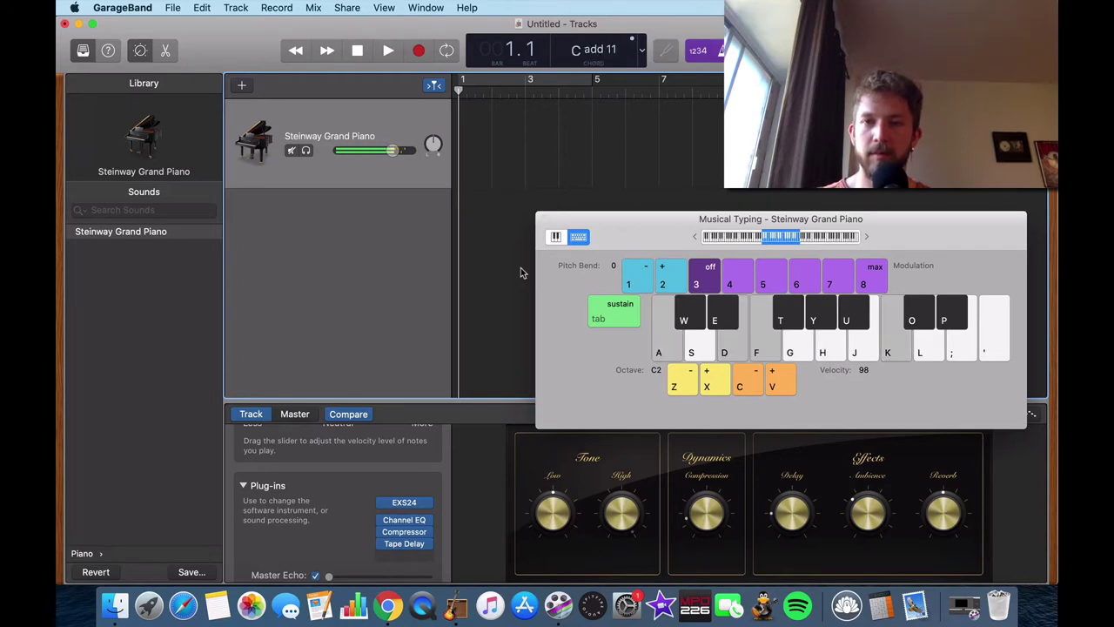
pyautogui.press('j')
pyautogui.press('f')
pyautogui.press('k')
pyautogui.press('d')
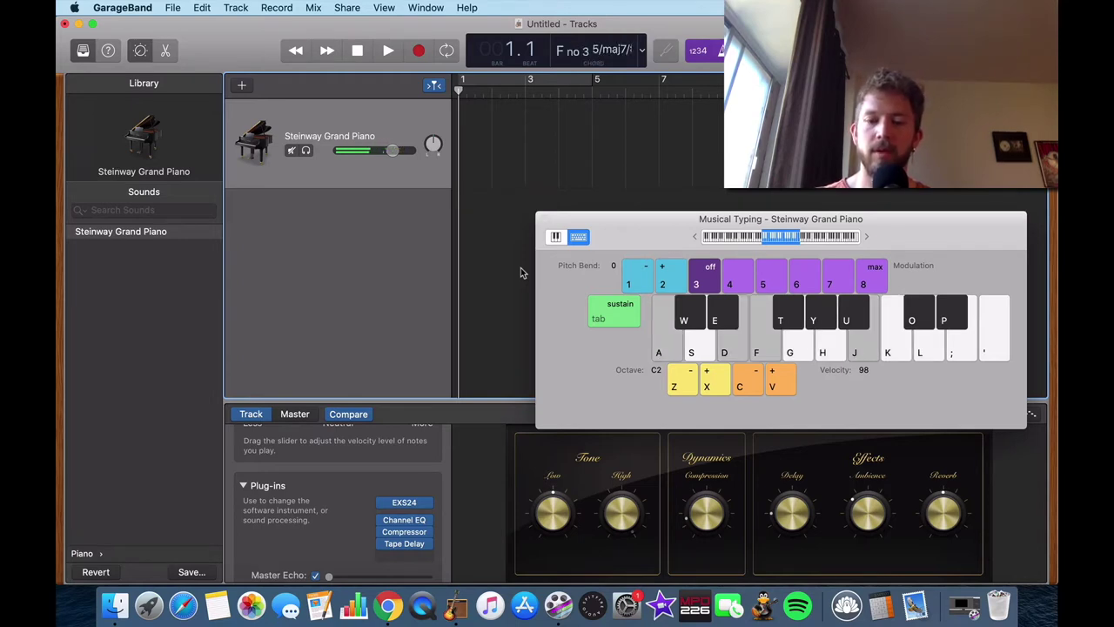
pyautogui.press('a')
pyautogui.press('d')
pyautogui.press('g')
pyautogui.press('l')
pyautogui.press('k')
pyautogui.press('j')
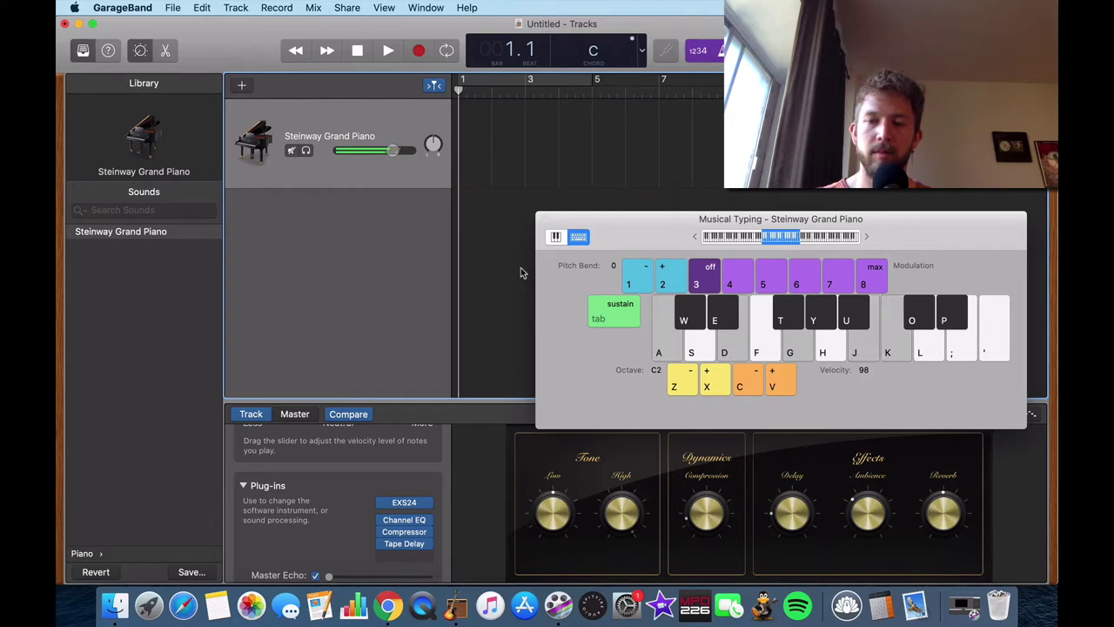
pyautogui.press('k')
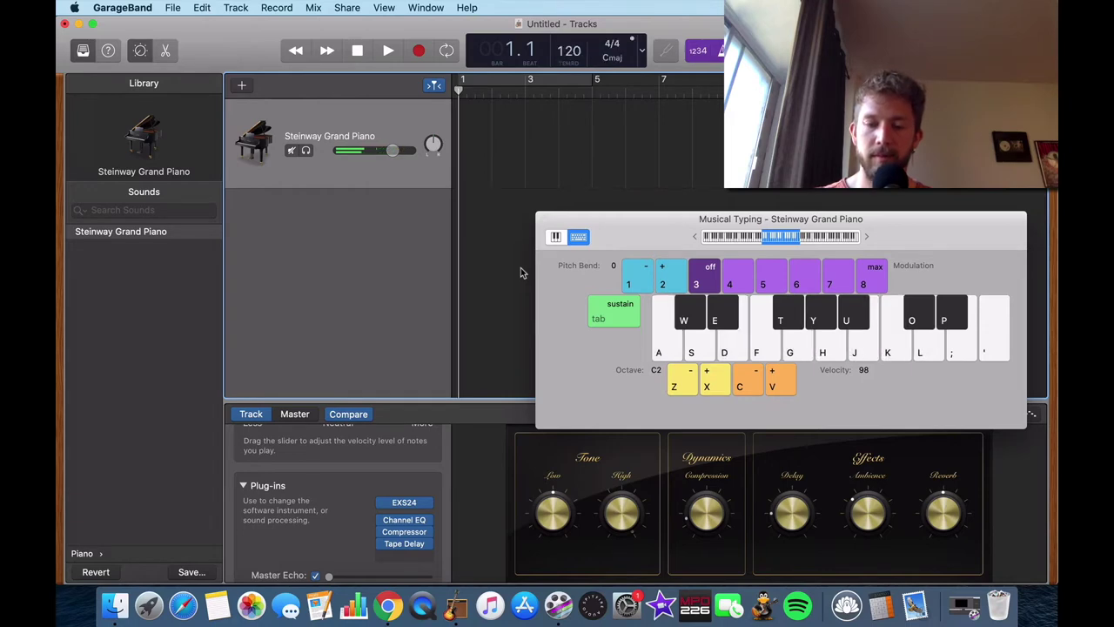
pyautogui.press('a')
pyautogui.press('f')
pyautogui.press('g')
pyautogui.press('l')
pyautogui.press('k')
pyautogui.press('j')
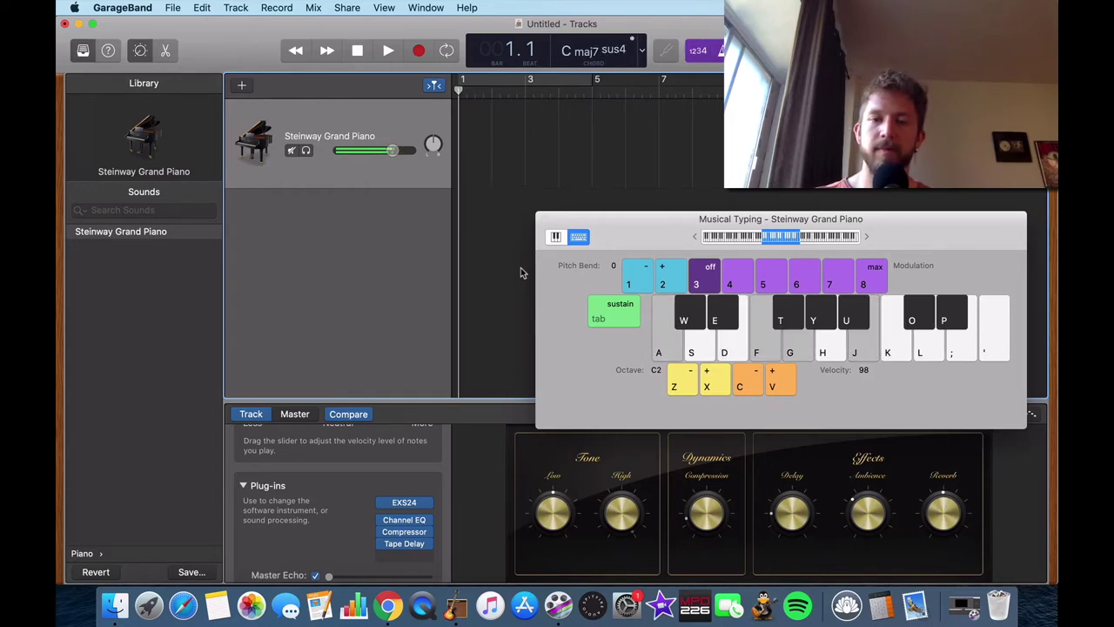
# - Reopen the piano track's Channel EQ, load the Keyboards preset Piano High and bring Musical Typing forward
pyautogui.click(403, 520)
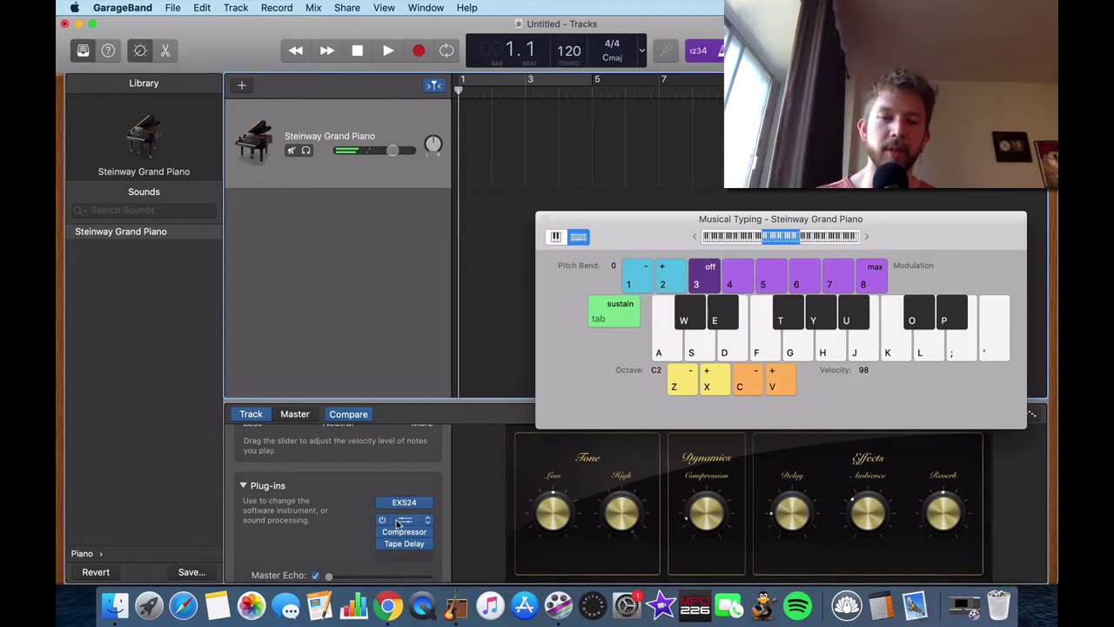
pyautogui.click(231, 66)
pyautogui.moveTo(193, 490)
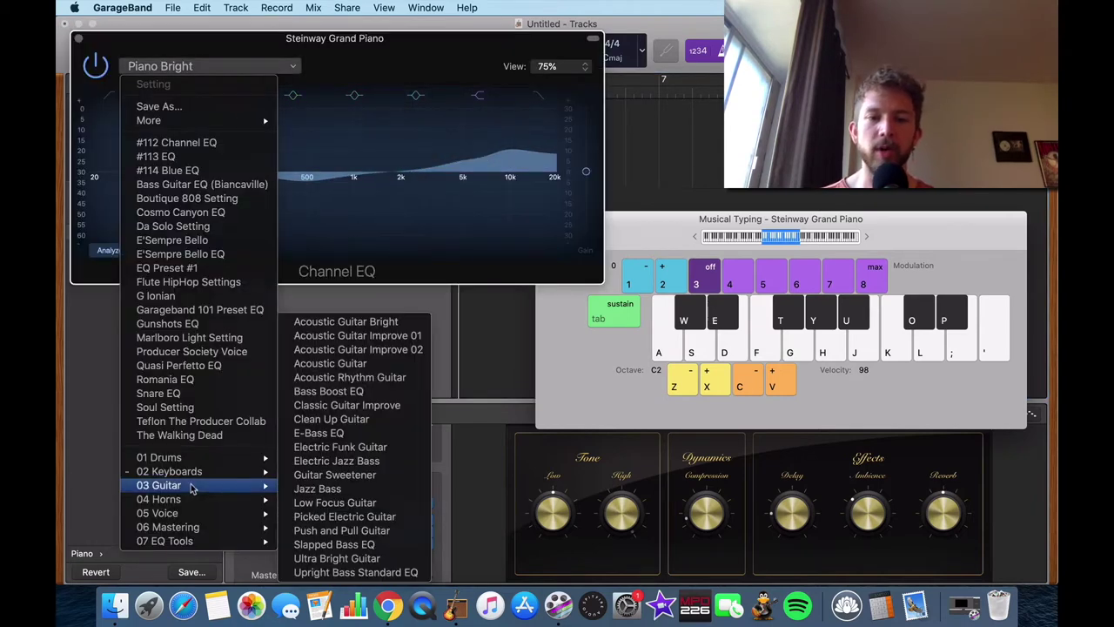
pyautogui.moveTo(192, 470)
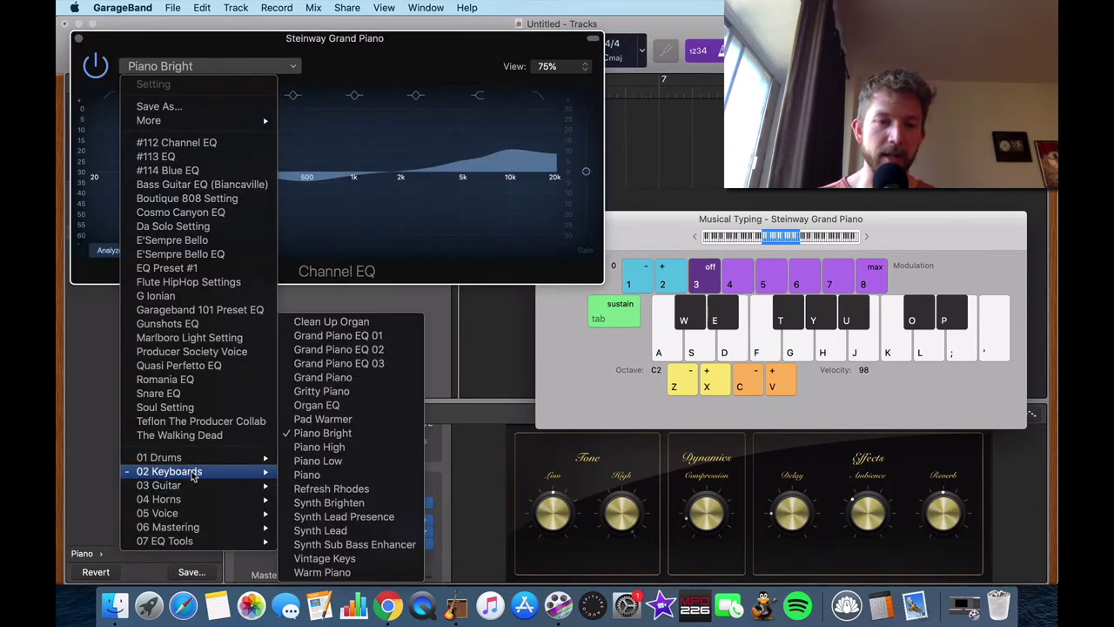
pyautogui.click(320, 446)
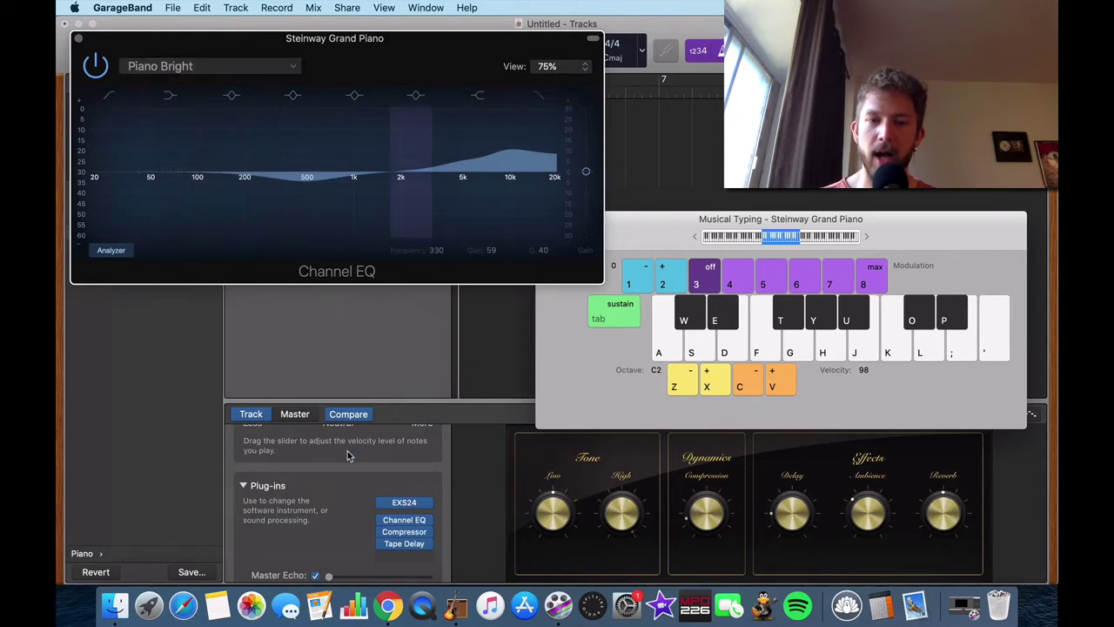
pyautogui.press('super+k')
pyautogui.press('super+k')
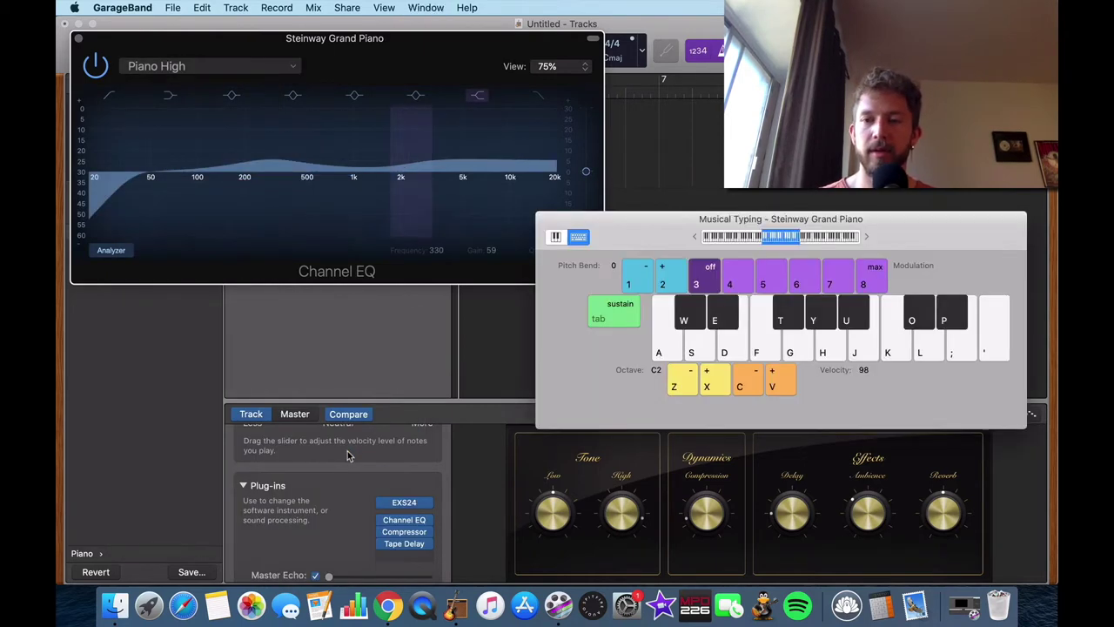
# - Play C and D minor seventh chords with a few melody notes from octave C2 to hear the Piano High EQ
pyautogui.press('k')
pyautogui.press('a')
pyautogui.press('g')
pyautogui.press('d')
pyautogui.press('j')
pyautogui.press('h')
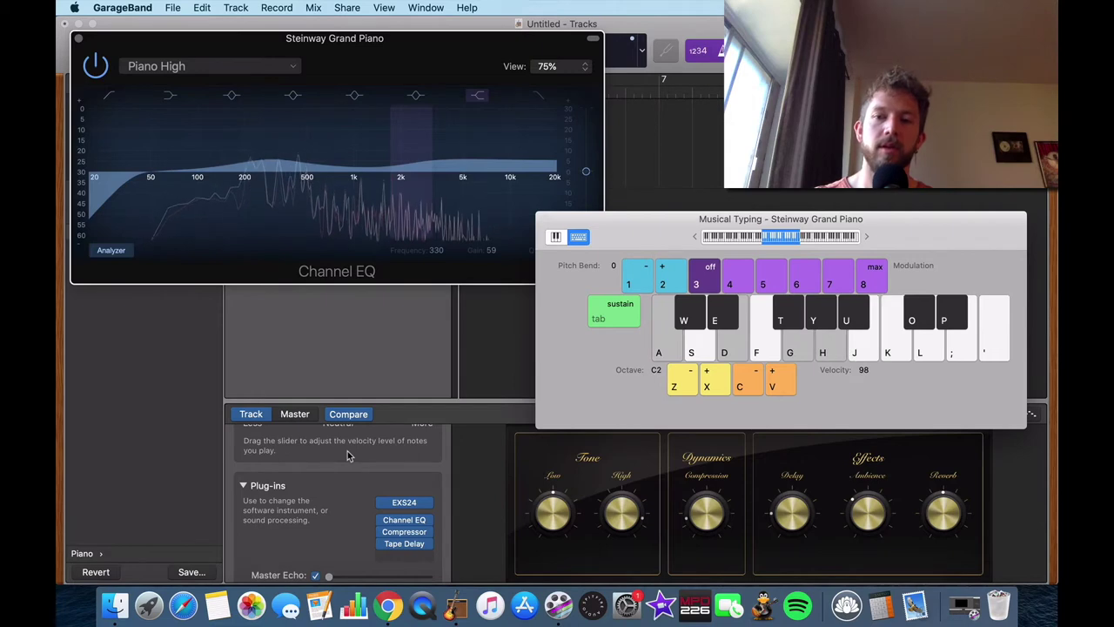
pyautogui.press('s')
pyautogui.press('f')
pyautogui.press('h')
pyautogui.press('k')
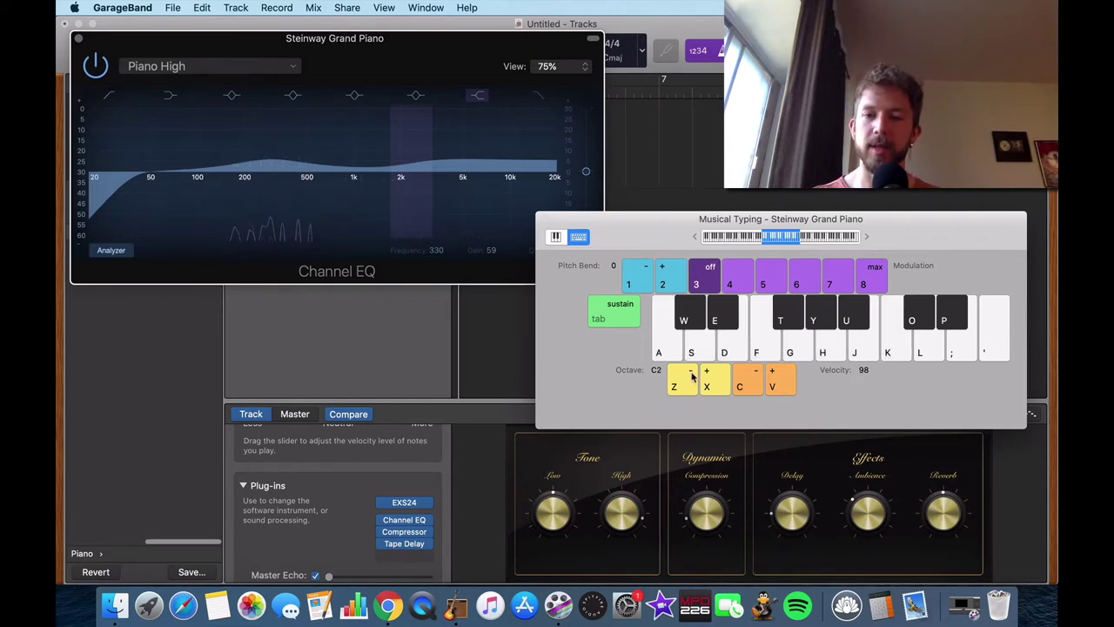
pyautogui.press('a')
pyautogui.press('g')
pyautogui.press('l')
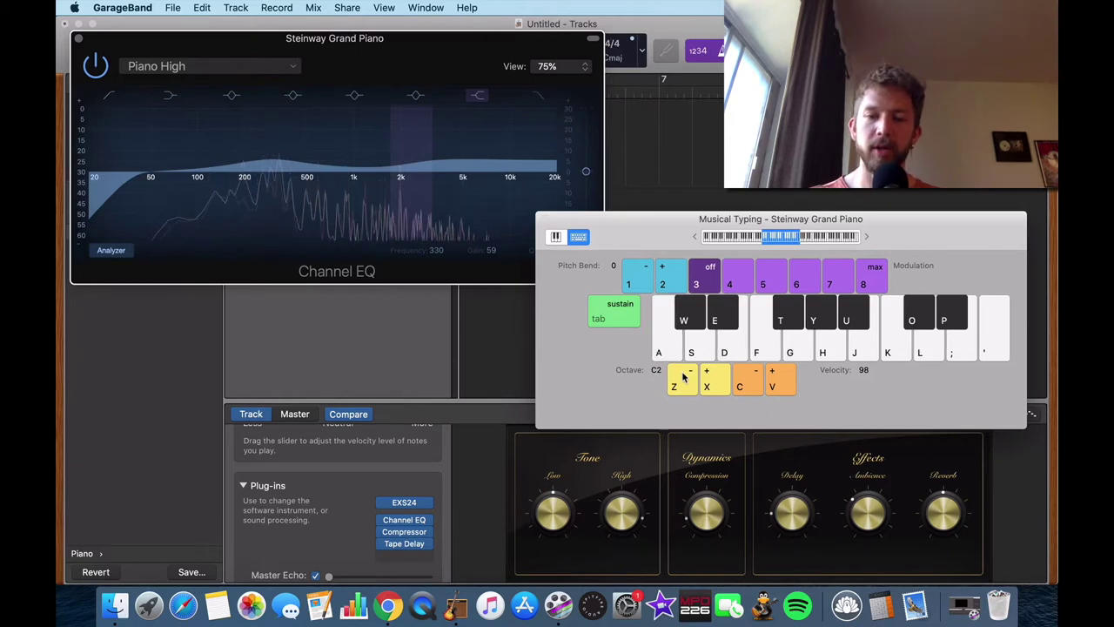
# - Lower the Musical Typing octave to C1 and play chords built on C, D, E and F to test the lower range
pyautogui.click(684, 387)
pyautogui.press('a')
pyautogui.press('j')
pyautogui.press('k')
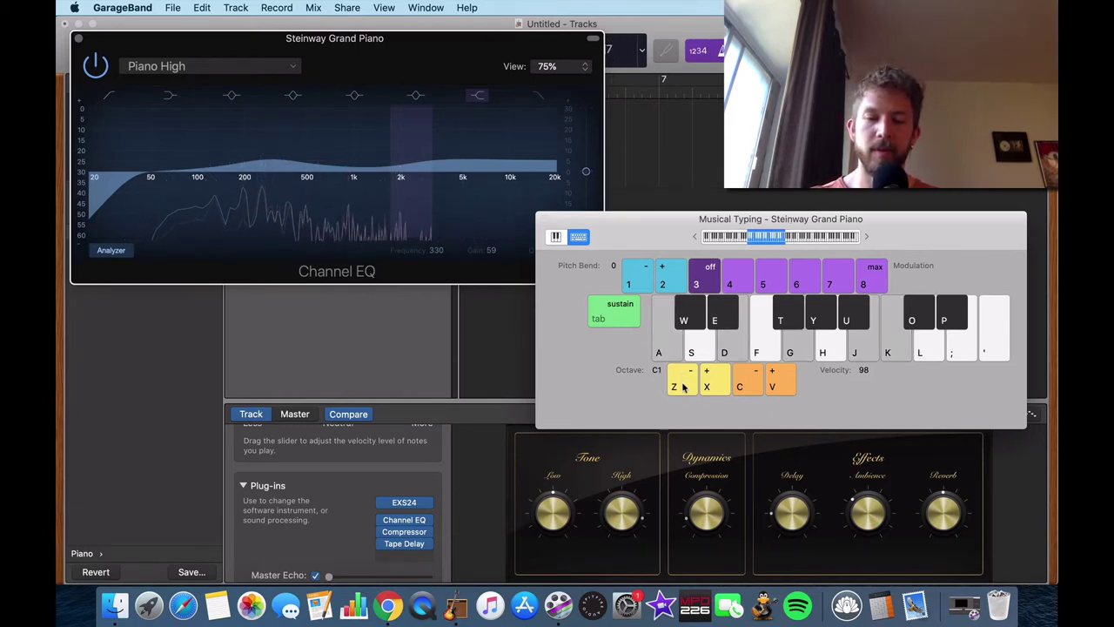
pyautogui.press('a')
pyautogui.press('k')
pyautogui.press('j')
pyautogui.press('e')
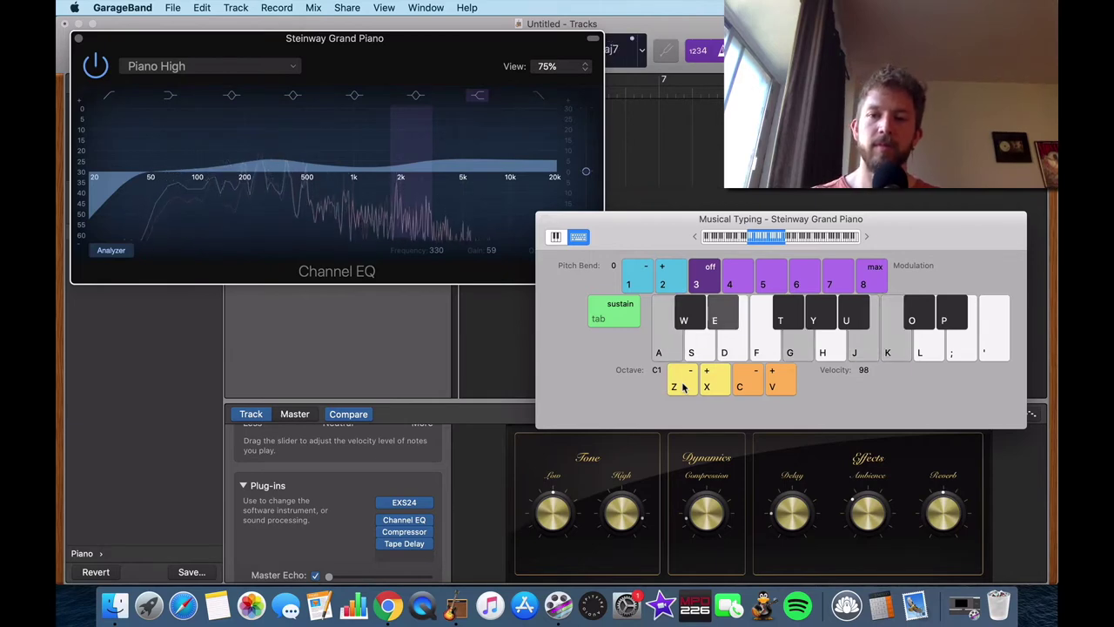
pyautogui.press('h')
pyautogui.press('j')
pyautogui.press('s')
pyautogui.press('f')
pyautogui.press('h')
pyautogui.press('k')
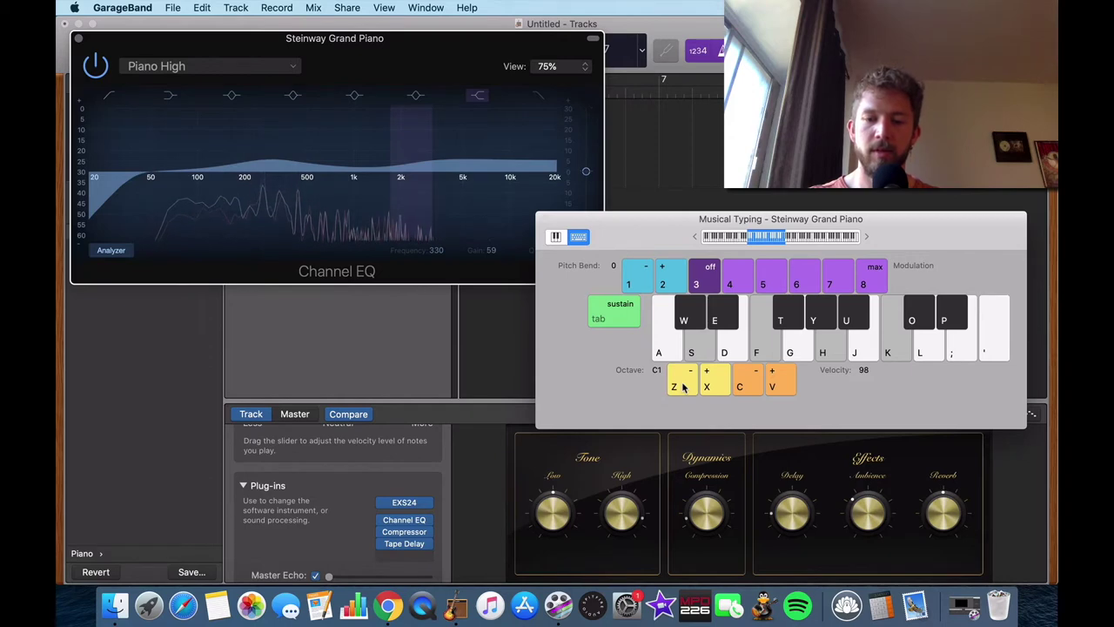
pyautogui.press('s')
pyautogui.press('t')
pyautogui.press('k')
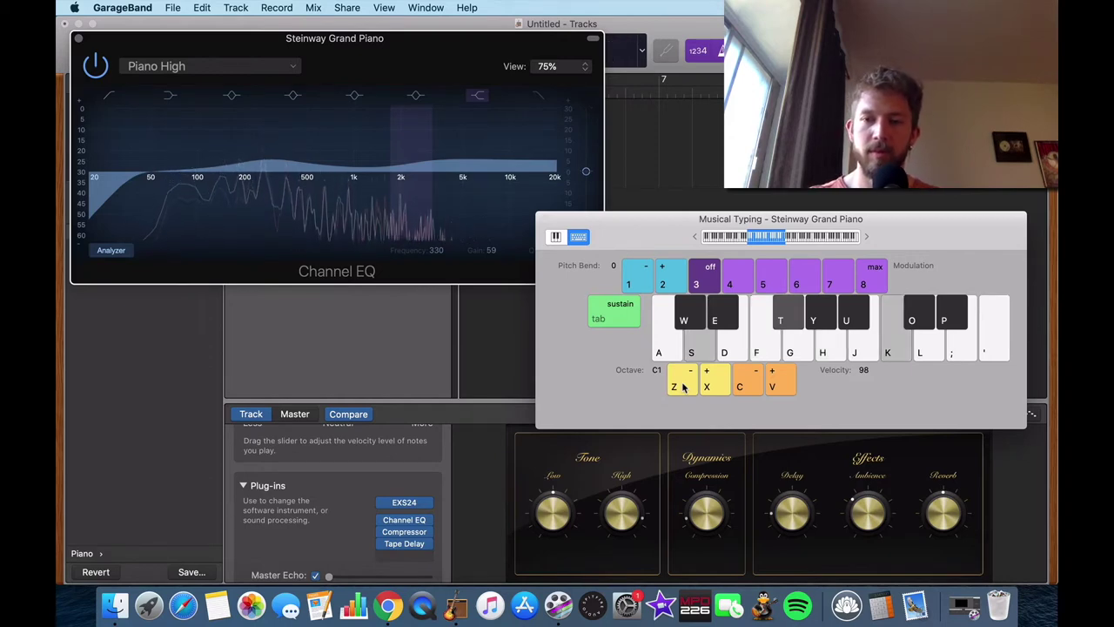
pyautogui.press('d')
pyautogui.press('g')
pyautogui.press('j')
pyautogui.press('k')
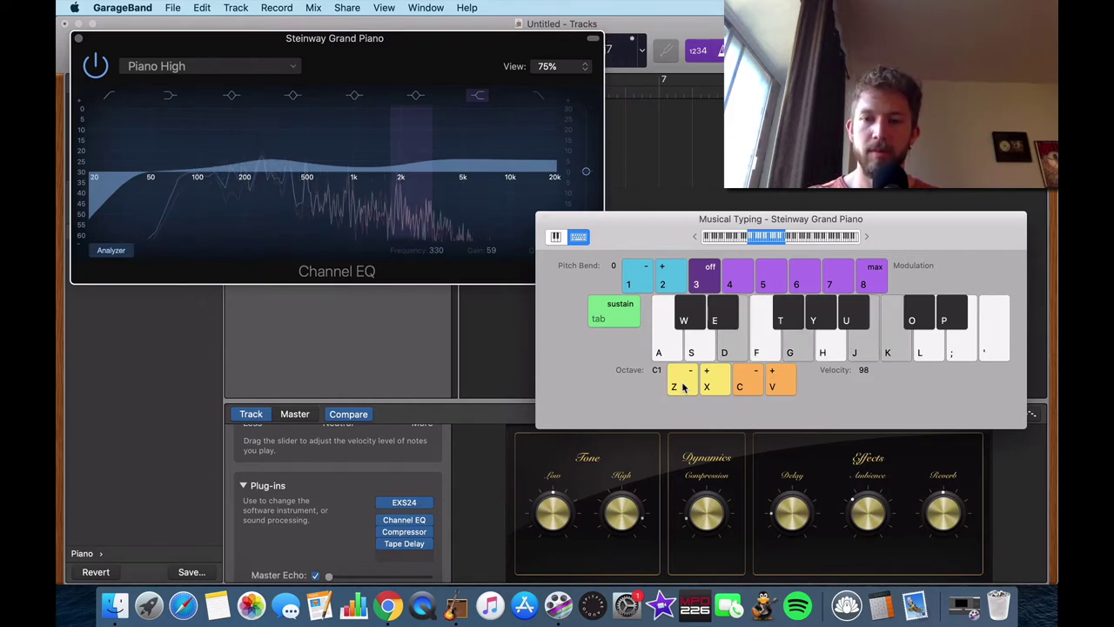
pyautogui.press('l')
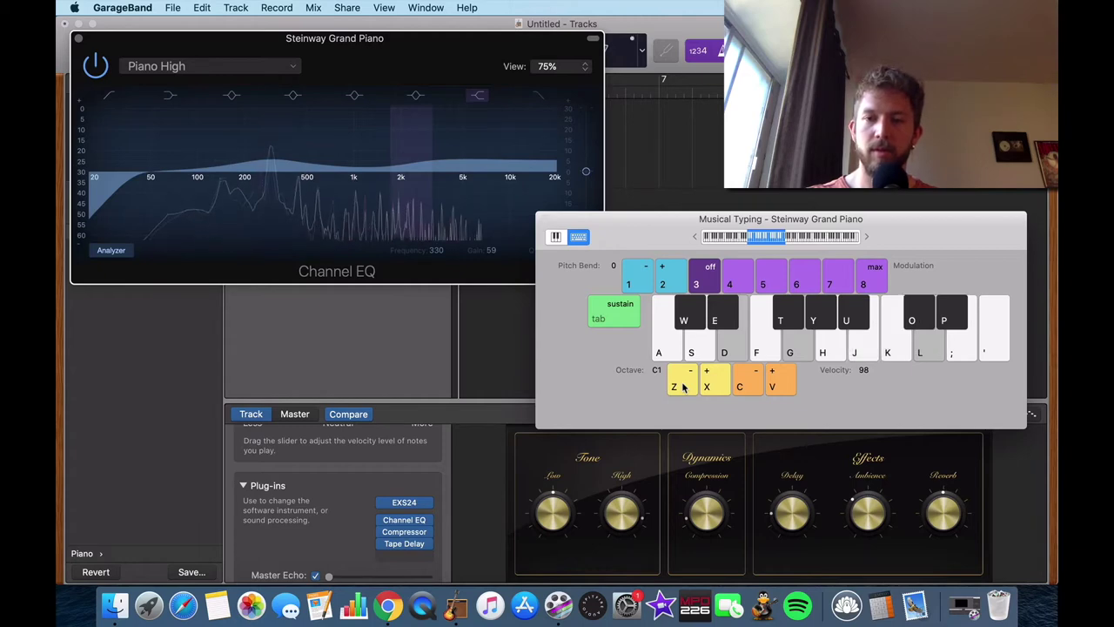
pyautogui.press('a')
pyautogui.press('f')
pyautogui.press('l')
pyautogui.press('a')
pyautogui.press('f')
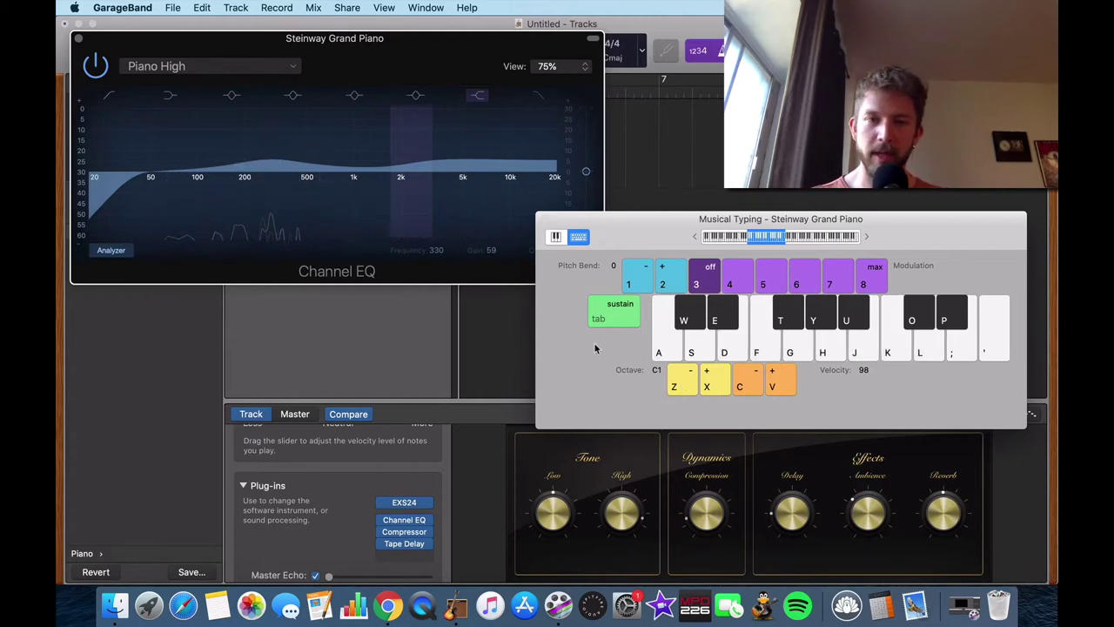
# - Switch the Channel EQ to the Keyboards preset Piano Low and bring Musical Typing forward again
pyautogui.click(209, 66)
pyautogui.moveTo(209, 499)
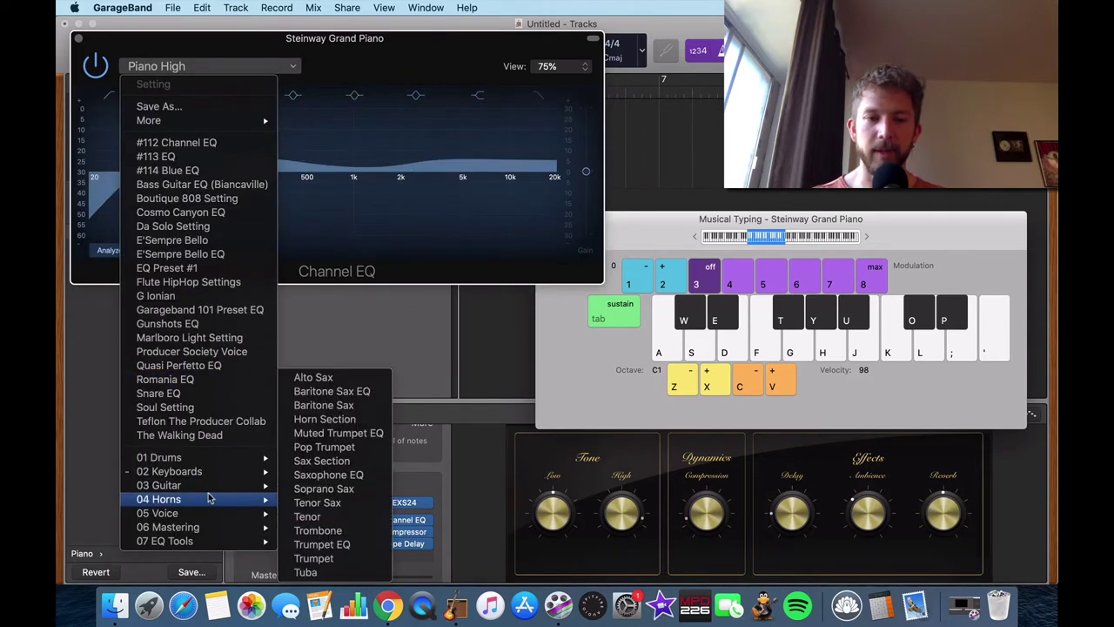
pyautogui.moveTo(214, 471)
pyautogui.click(311, 461)
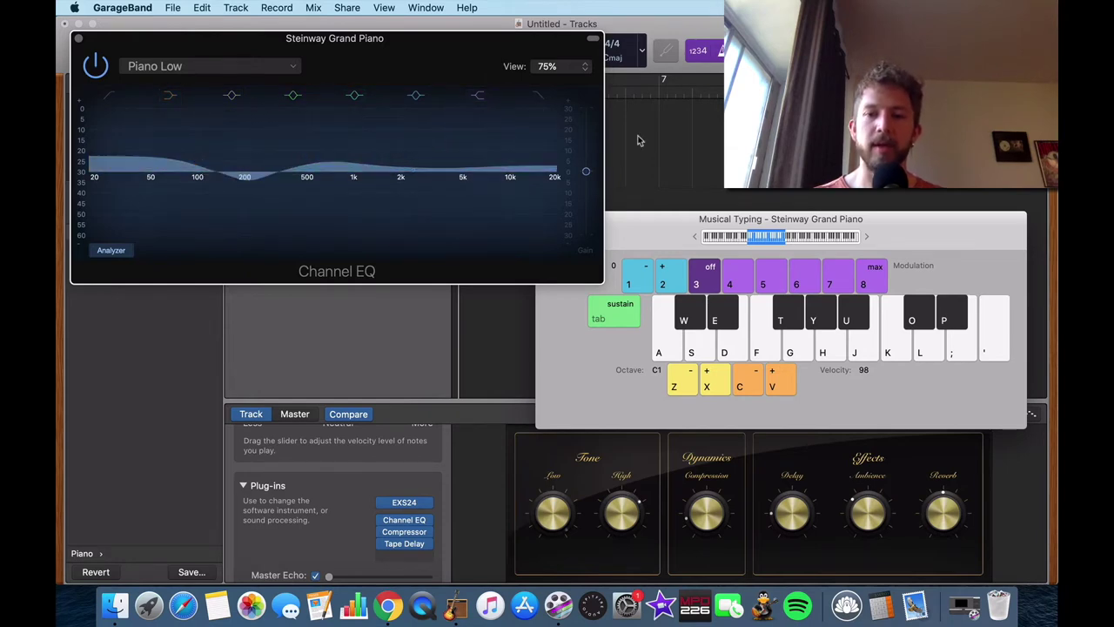
pyautogui.press('super+k')
pyautogui.press('super+k')
# - Play chords on C, D and E from octave C1 to audition the Piano Low EQ
pyautogui.press('k')
pyautogui.press('a')
pyautogui.press('g')
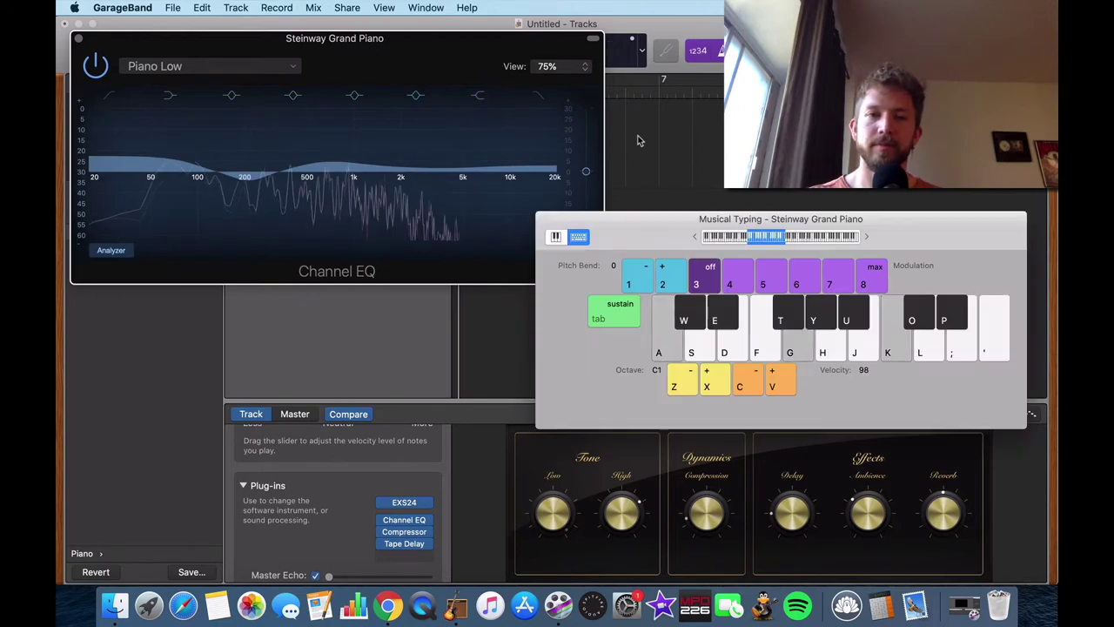
pyautogui.press('j')
pyautogui.press('d')
pyautogui.press('s')
pyautogui.press('f')
pyautogui.press('h')
pyautogui.press('k')
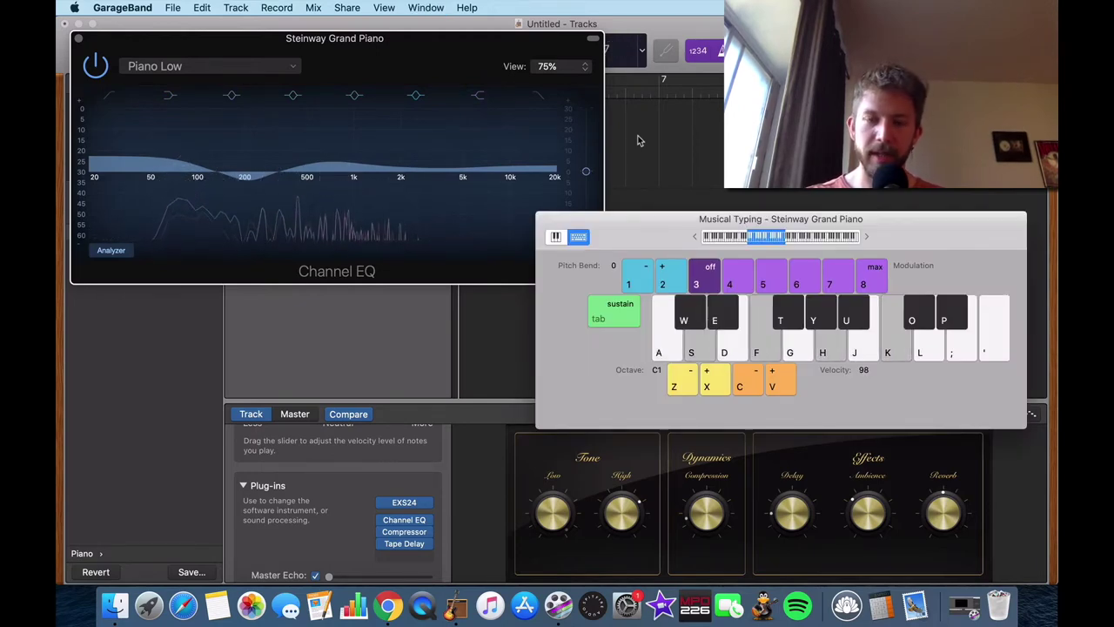
pyautogui.press('d')
pyautogui.press('l')
pyautogui.press('g')
pyautogui.press('j')
pyautogui.press('a')
pyautogui.press('s')
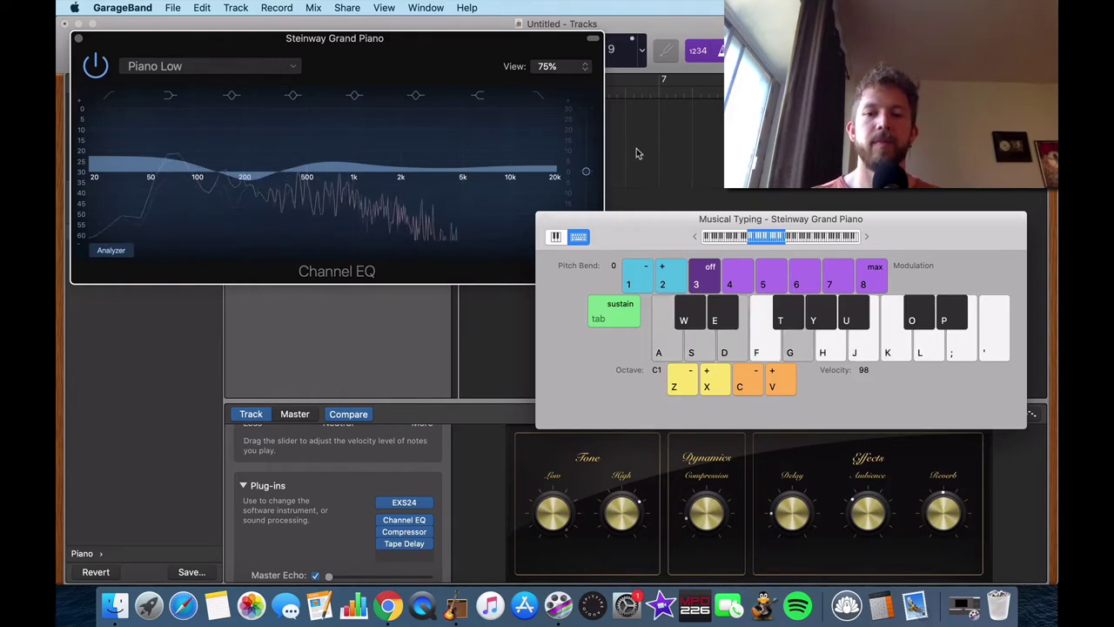
# - Apply the Keyboards preset Piano to the track's Compressor and close the plug-in window
pyautogui.click(406, 554)
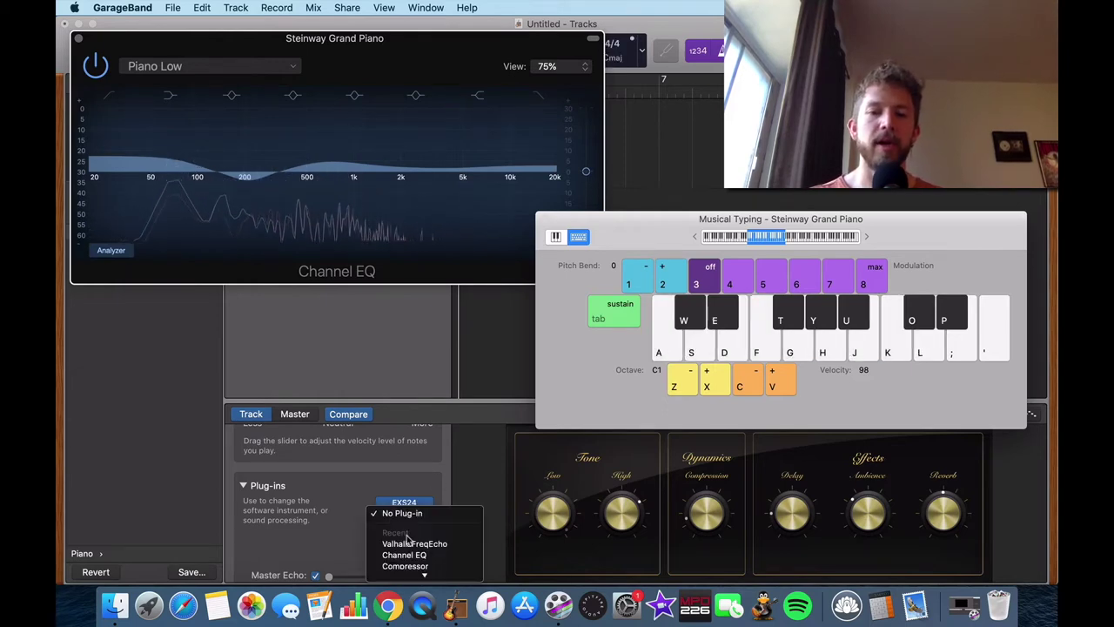
pyautogui.click(348, 530)
pyautogui.click(411, 532)
pyautogui.click(246, 78)
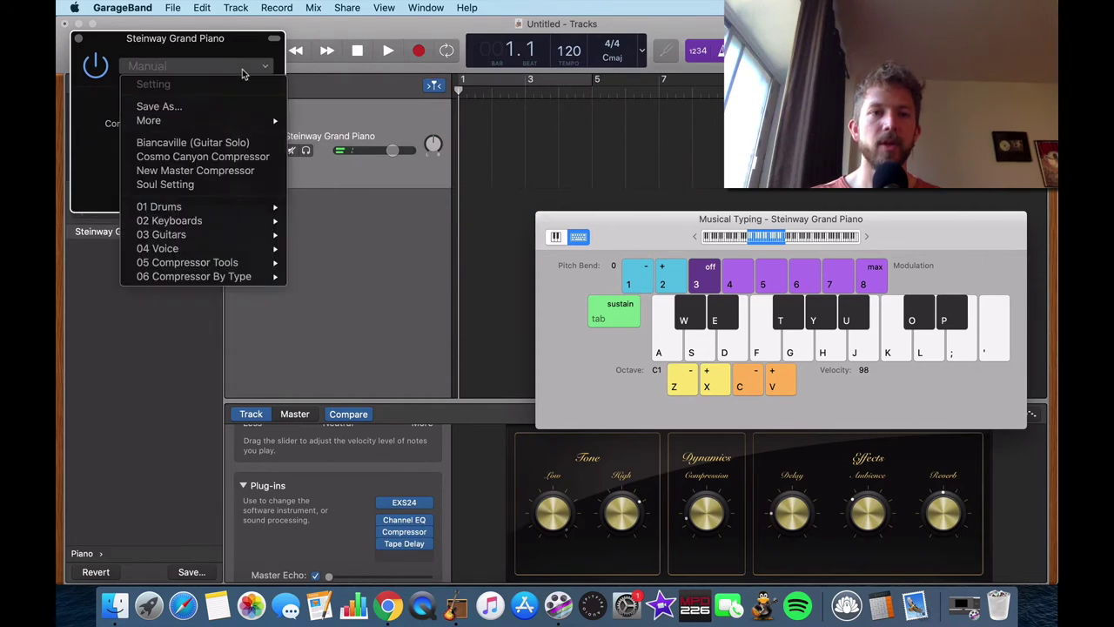
pyautogui.moveTo(206, 276)
pyautogui.moveTo(208, 252)
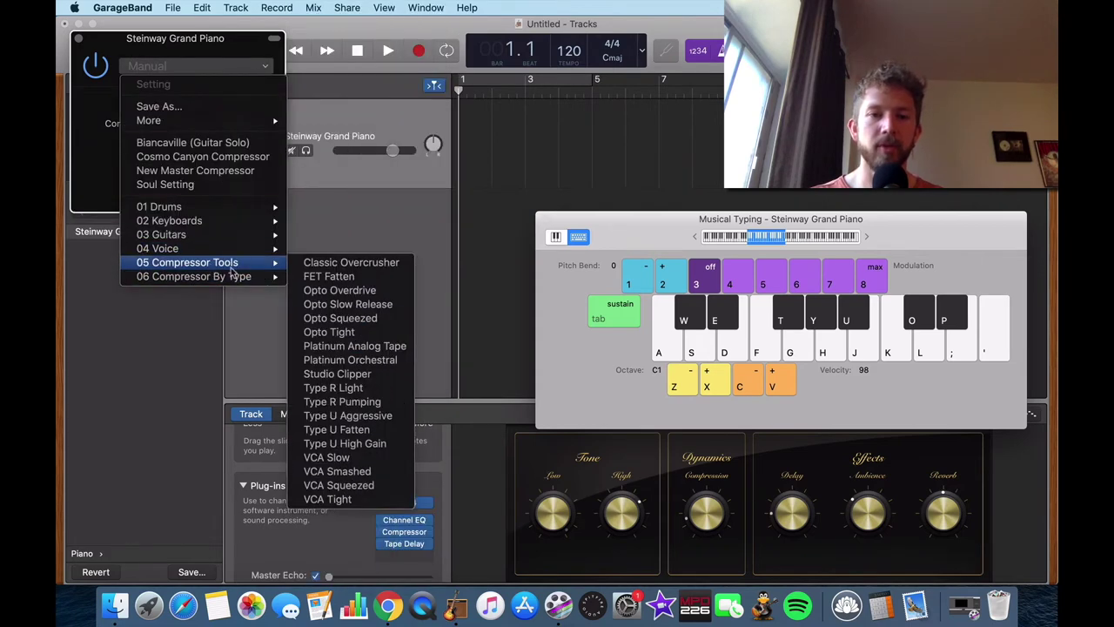
pyautogui.moveTo(219, 228)
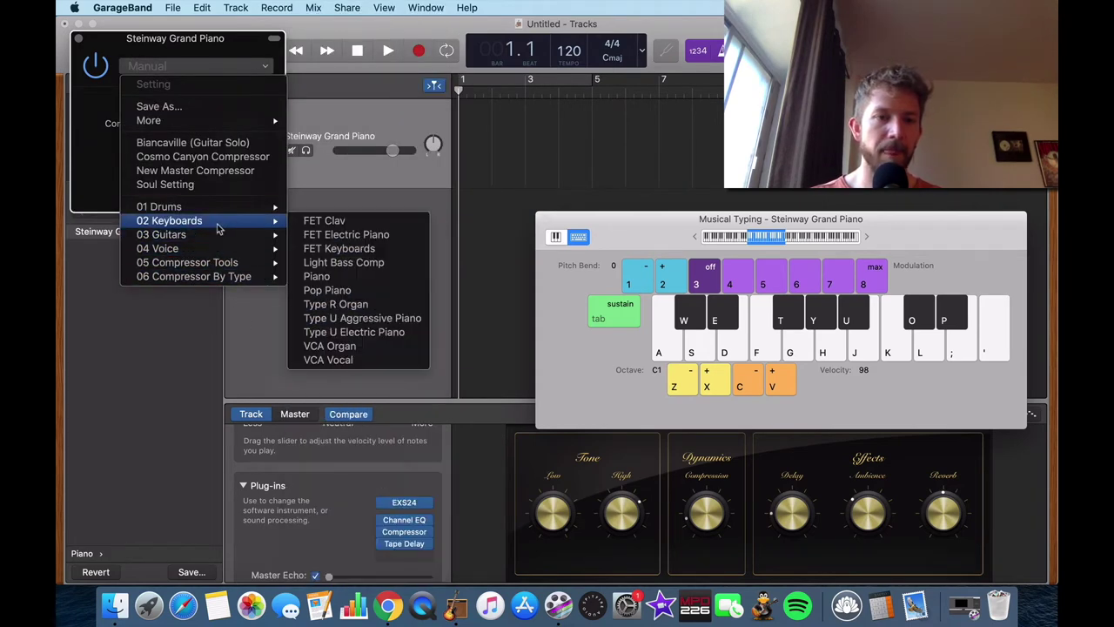
pyautogui.click(318, 276)
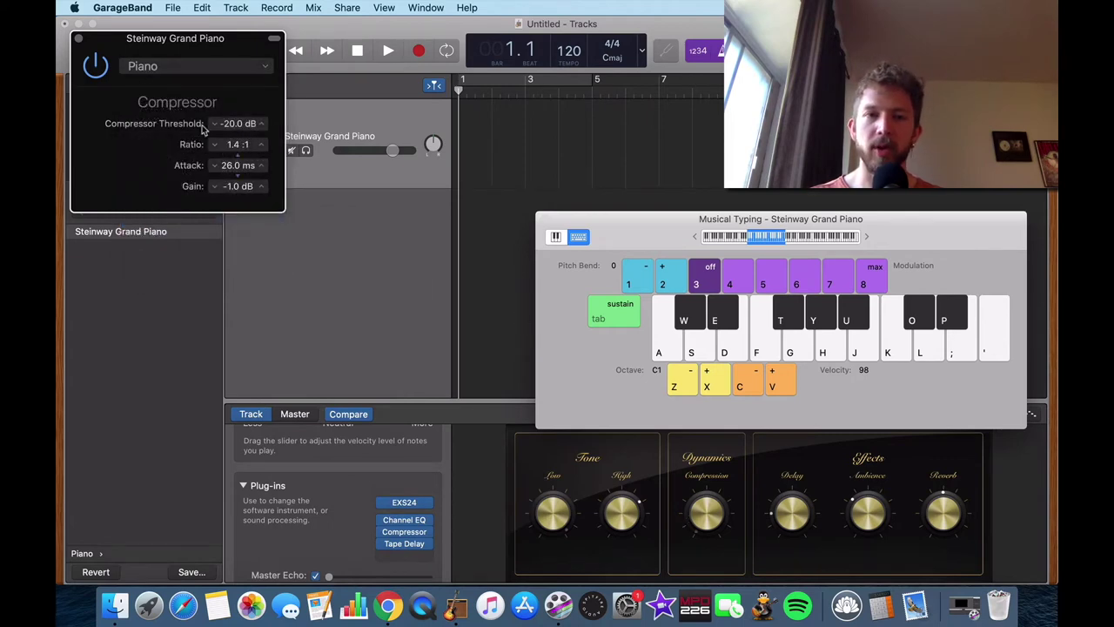
pyautogui.click(78, 39)
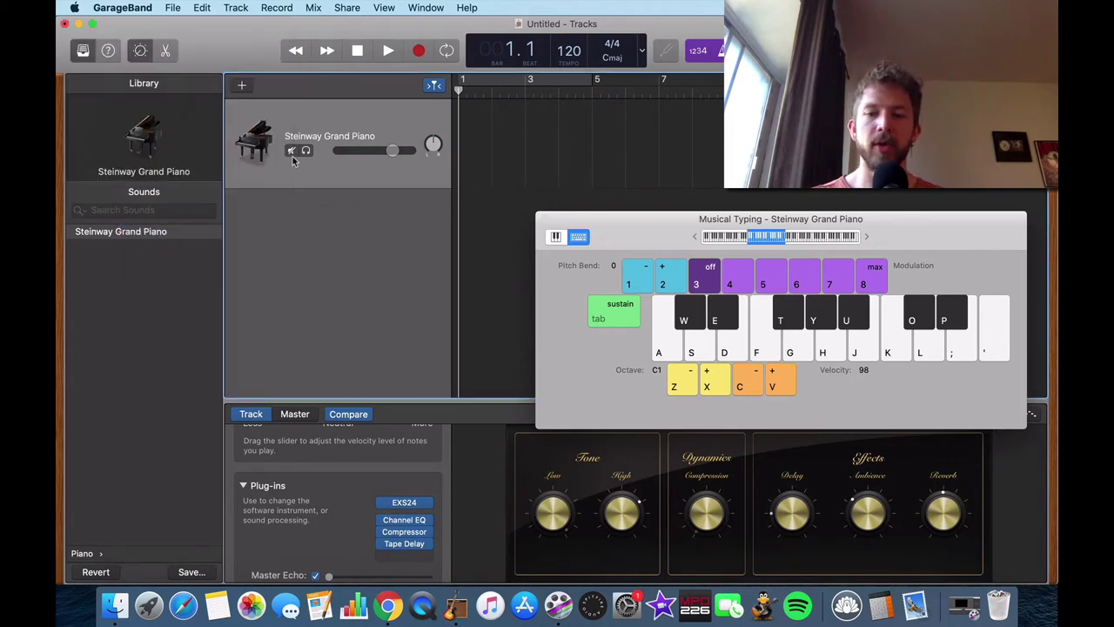
# - Play C, D minor and E minor chords with melody notes from octave C1 to audition the Piano compressor preset, and close Musical Typing
pyautogui.press('super+k')
pyautogui.press('super+k')
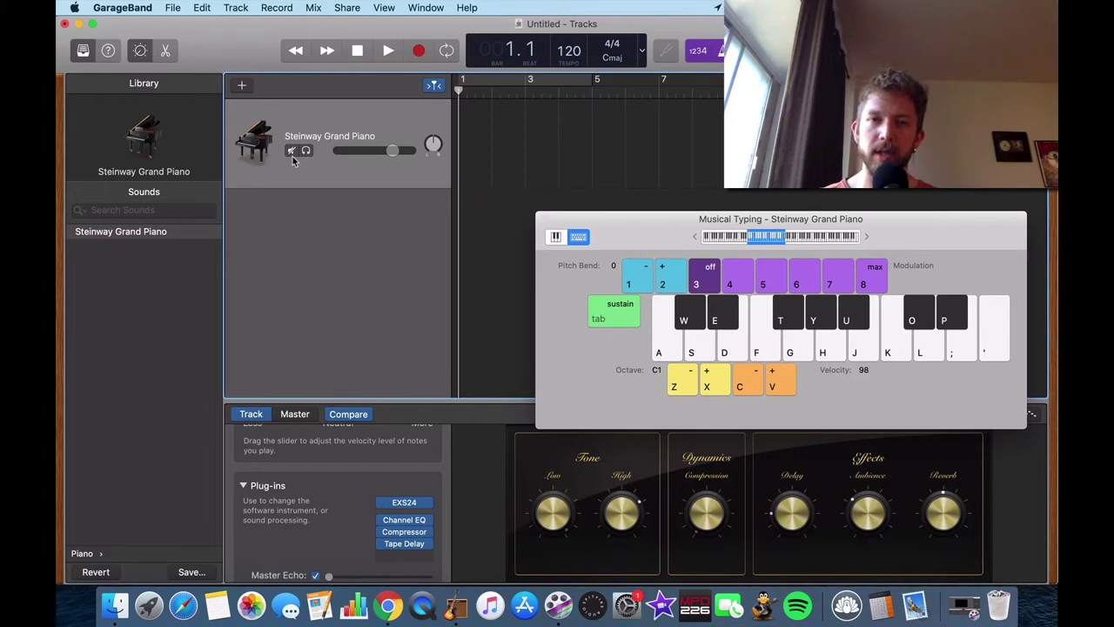
pyautogui.press('a')
pyautogui.press('g')
pyautogui.press('l')
pyautogui.press('k')
pyautogui.press('d')
pyautogui.press('s')
pyautogui.press('f')
pyautogui.press('j')
pyautogui.press('l')
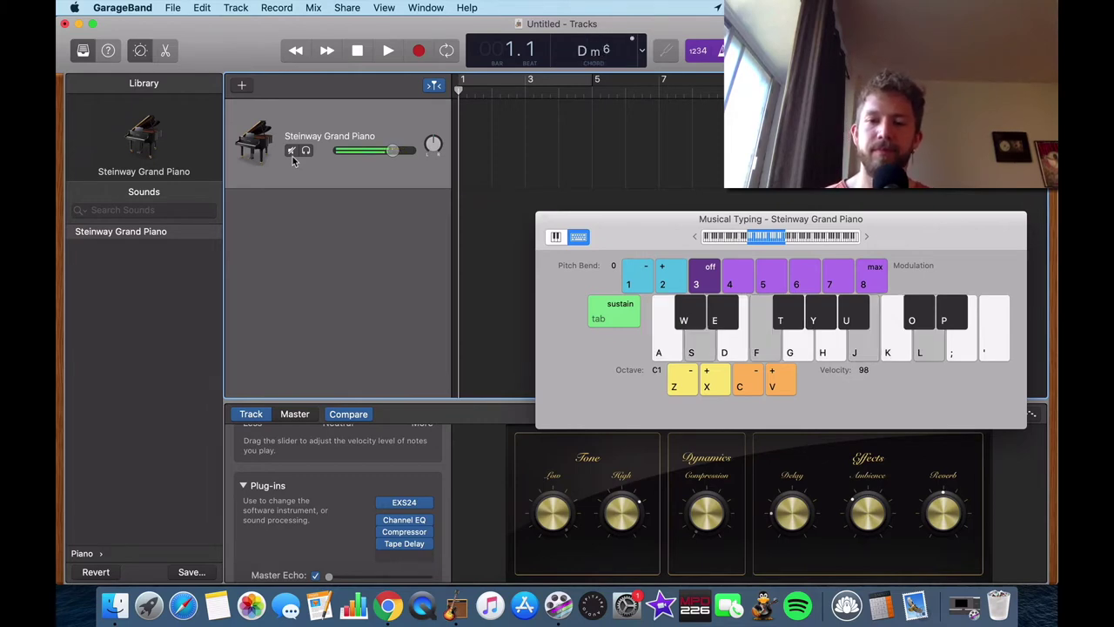
pyautogui.press('k')
pyautogui.press('d')
pyautogui.press('g')
pyautogui.press('l')
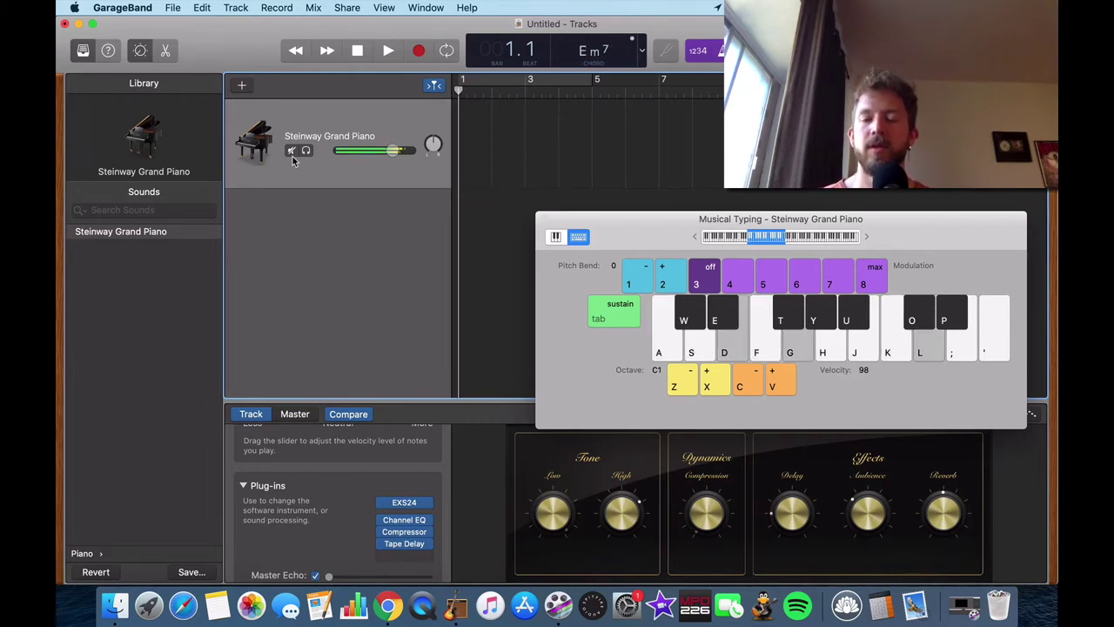
pyautogui.press('a')
pyautogui.press('j')
pyautogui.press('k')
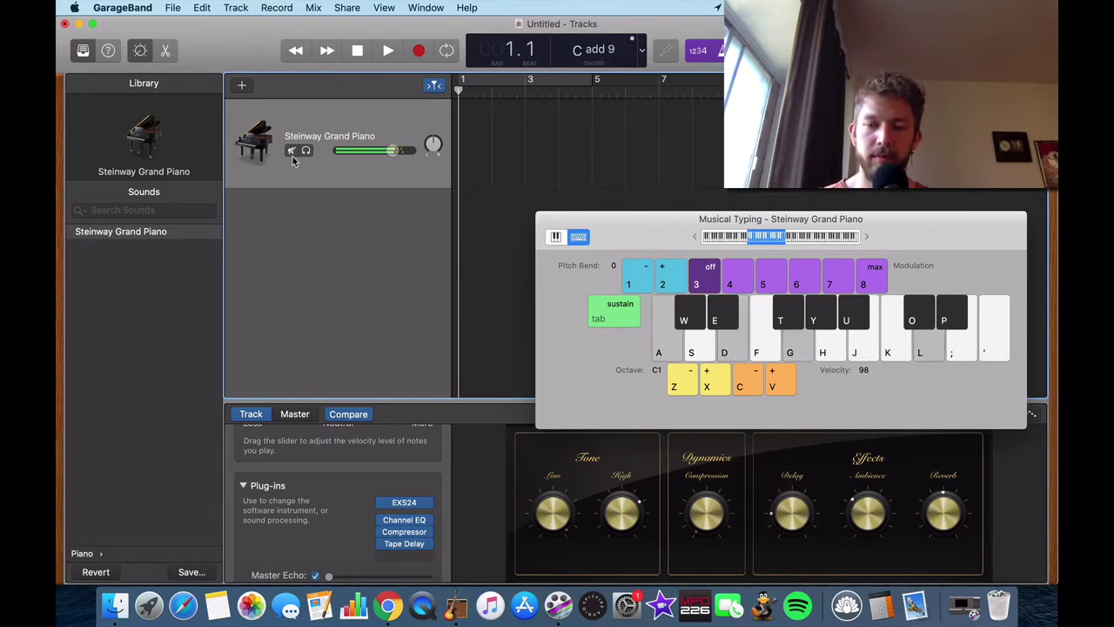
pyautogui.press('l')
pyautogui.press('j')
pyautogui.press('f')
pyautogui.press('j')
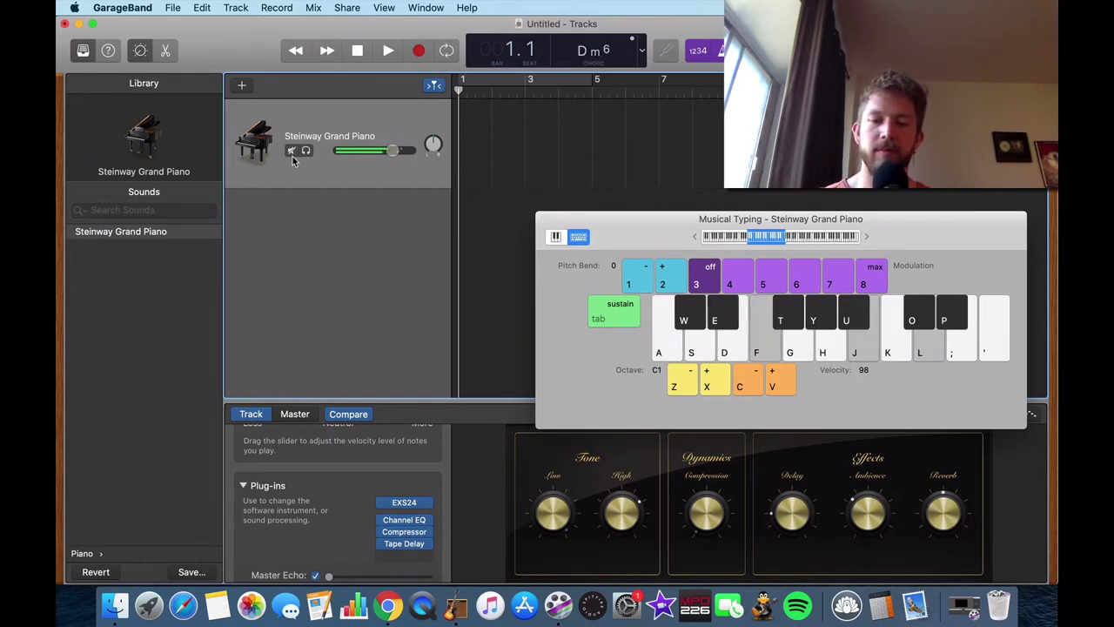
pyautogui.press('s')
pyautogui.press('h')
pyautogui.press('k')
pyautogui.press('j')
pyautogui.press('h')
pyautogui.press('f')
pyautogui.press('d')
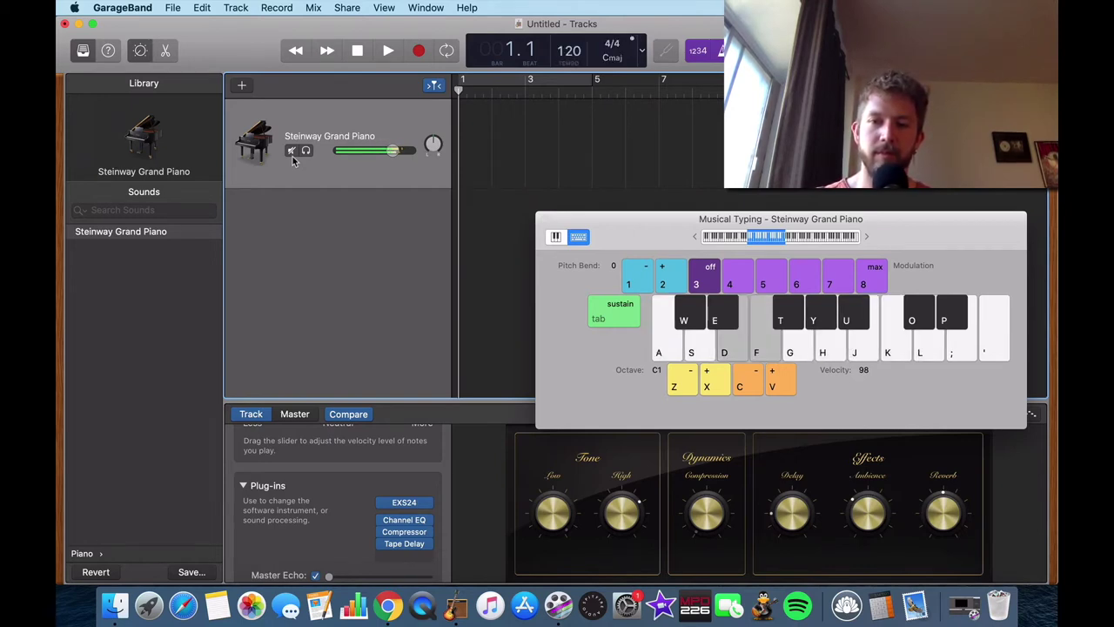
pyautogui.press('h')
pyautogui.press('k')
pyautogui.press('a')
pyautogui.press('k')
pyautogui.press('s')
pyautogui.press('g')
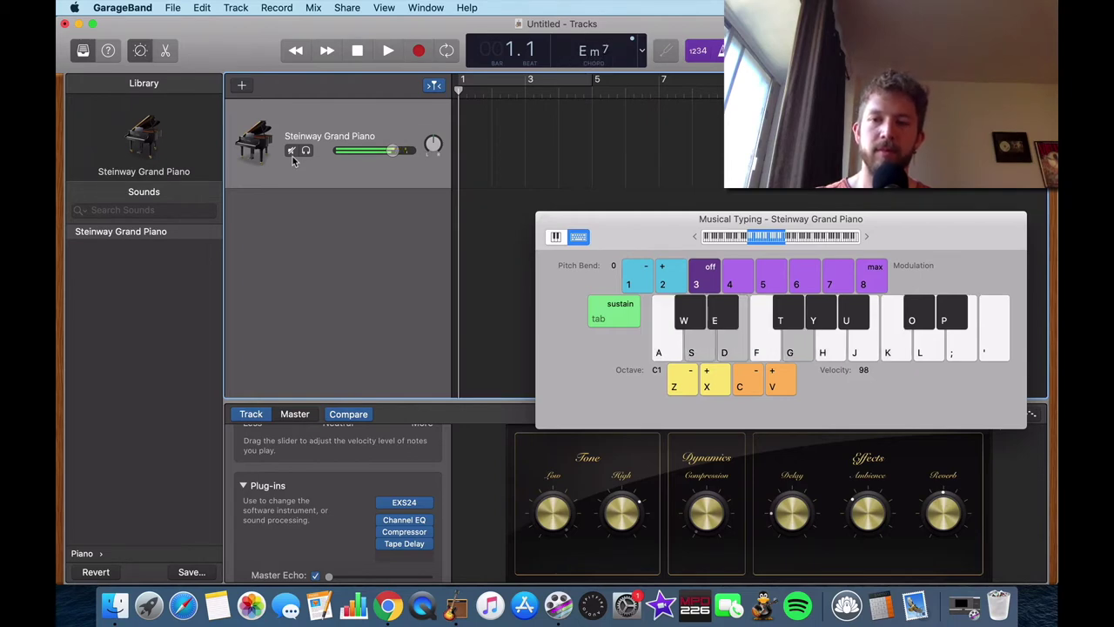
pyautogui.press('f')
pyautogui.press('h')
pyautogui.press('k')
pyautogui.press('a')
pyautogui.press('f')
pyautogui.press('g')
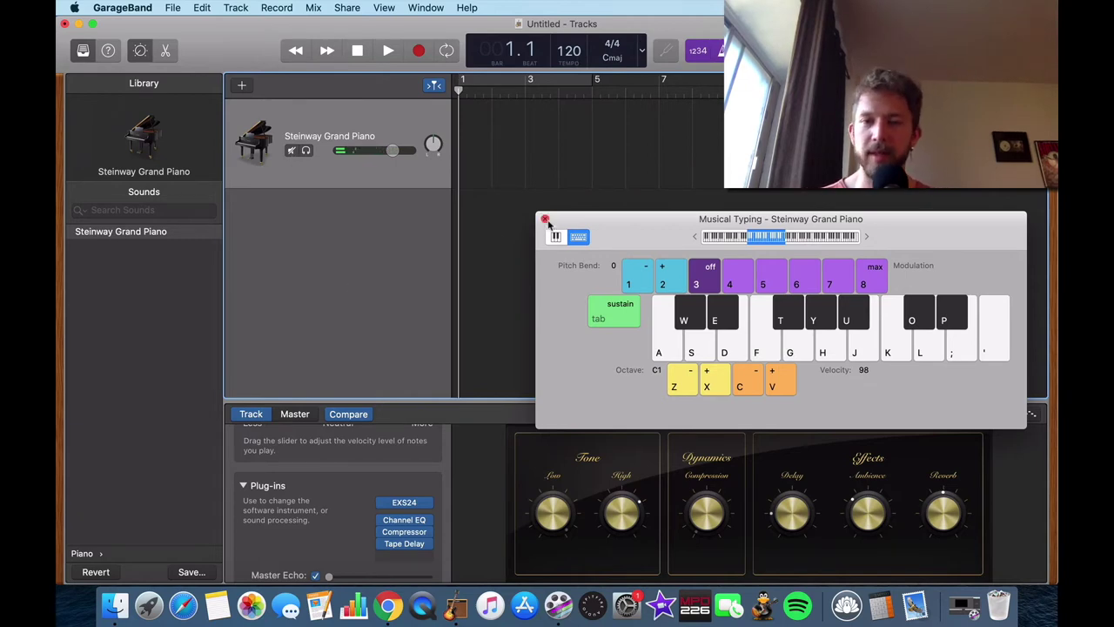
pyautogui.click(546, 220)
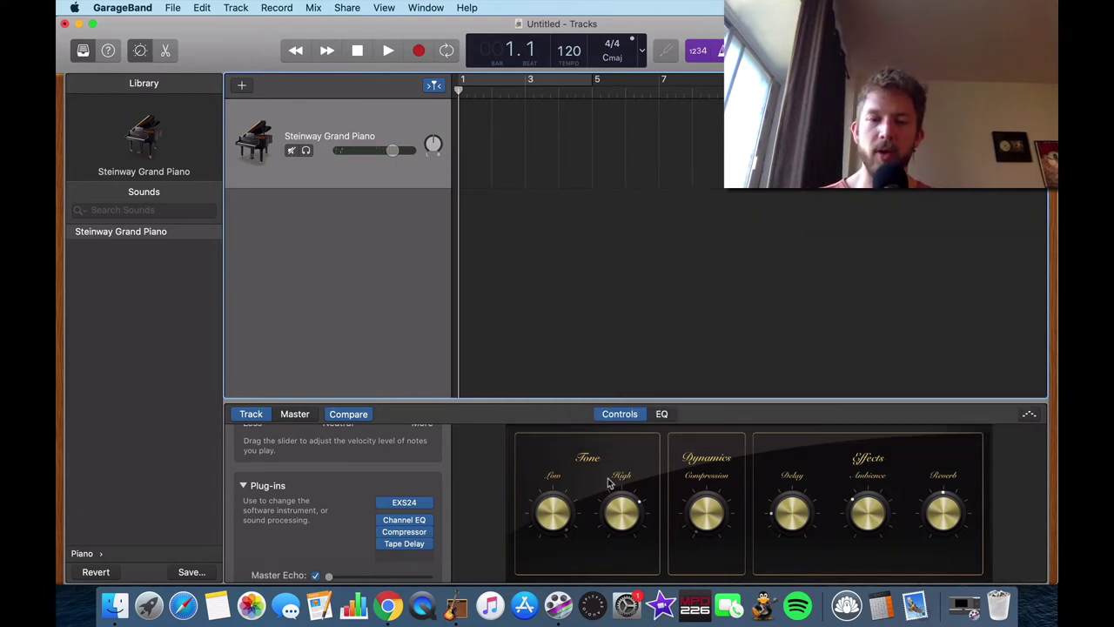
pyautogui.click(403, 554)
pyautogui.moveTo(427, 534)
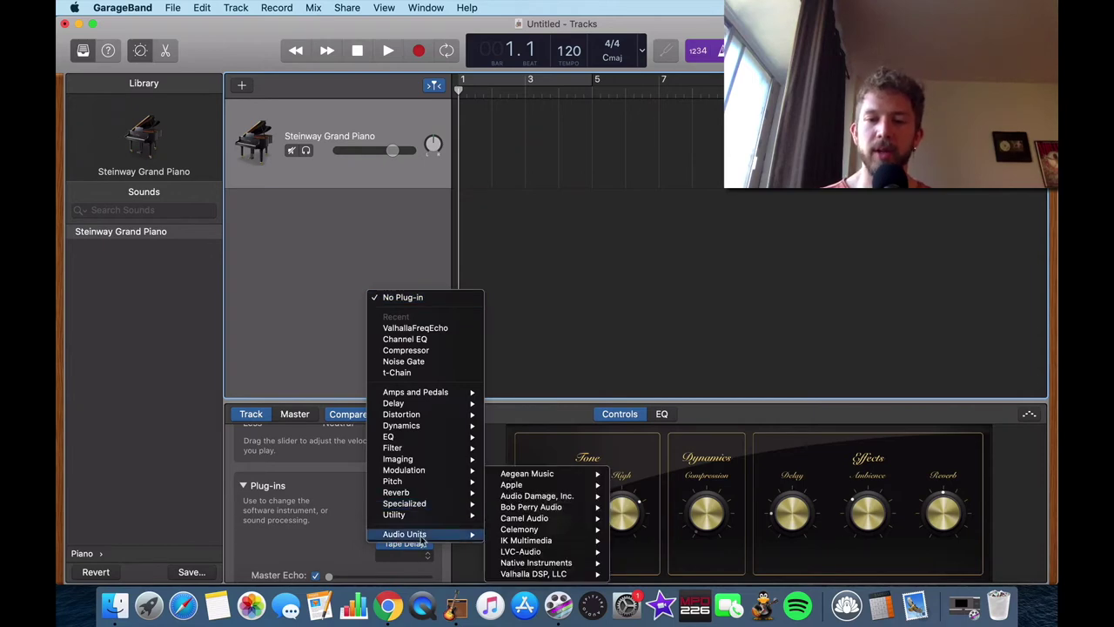
pyautogui.click(650, 357)
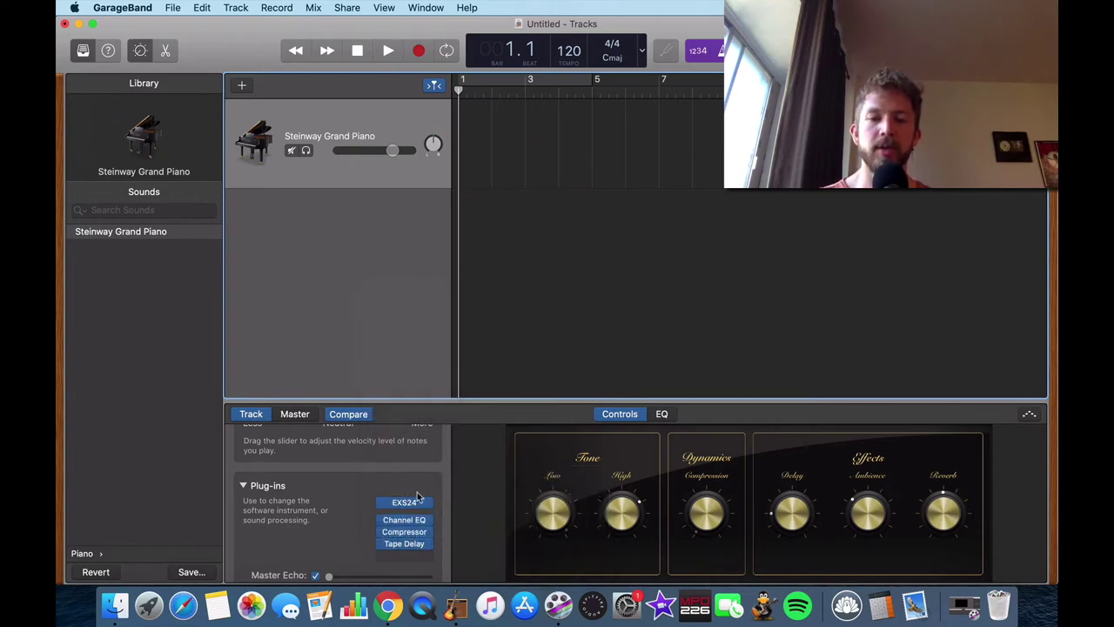
# - Insert Valhalla DSP's ValhallaFreqEcho Audio Unit in the free plug-in slot and set its Delay to about 0.31 ms
pyautogui.click(409, 560)
pyautogui.moveTo(423, 536)
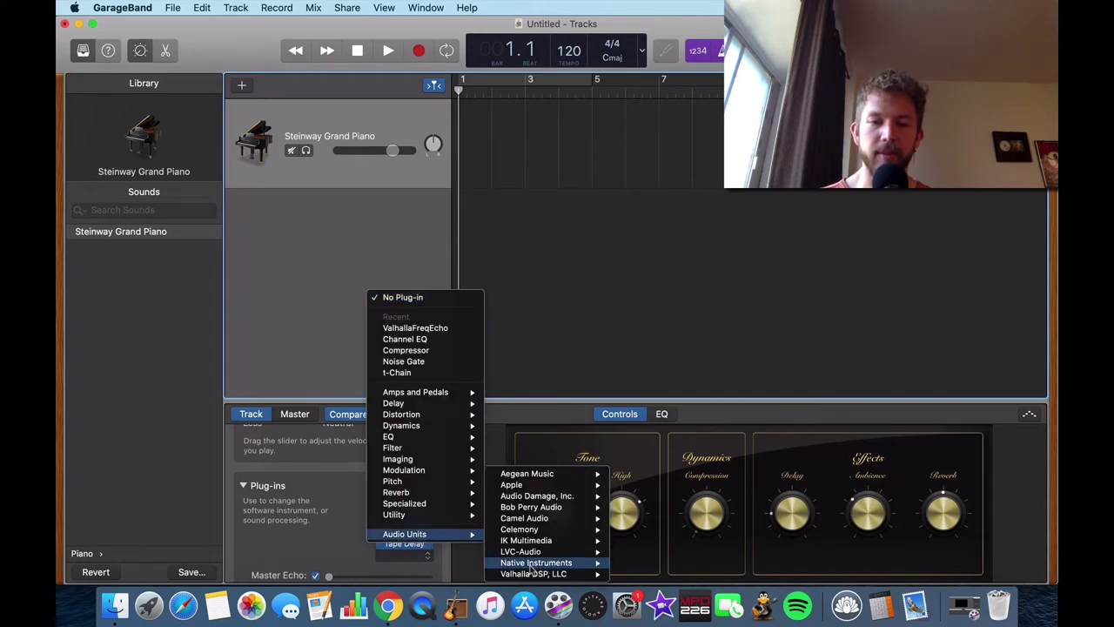
pyautogui.moveTo(533, 573)
pyautogui.click(644, 576)
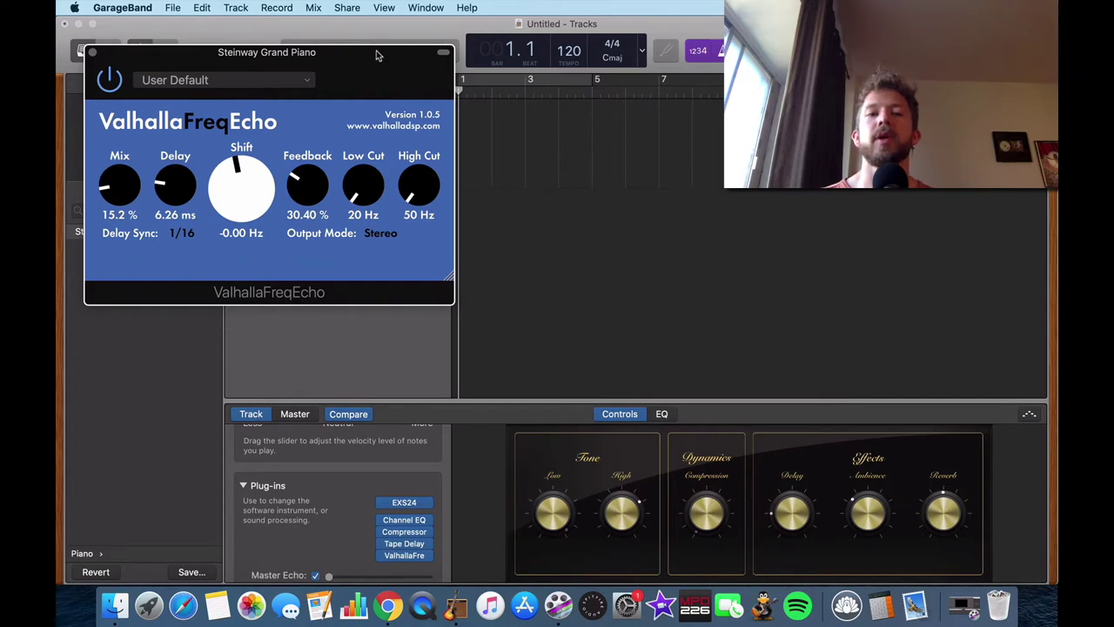
pyautogui.moveTo(376, 55); pyautogui.dragTo(573, 122)
pyautogui.moveTo(362, 254); pyautogui.dragTo(363, 251)
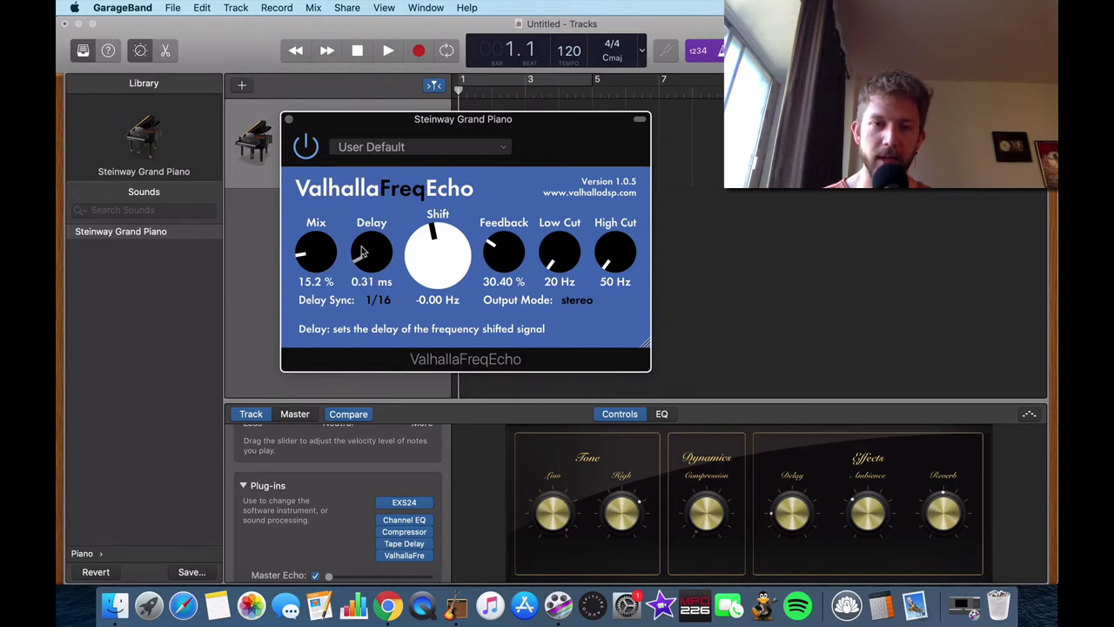
pyautogui.click(288, 119)
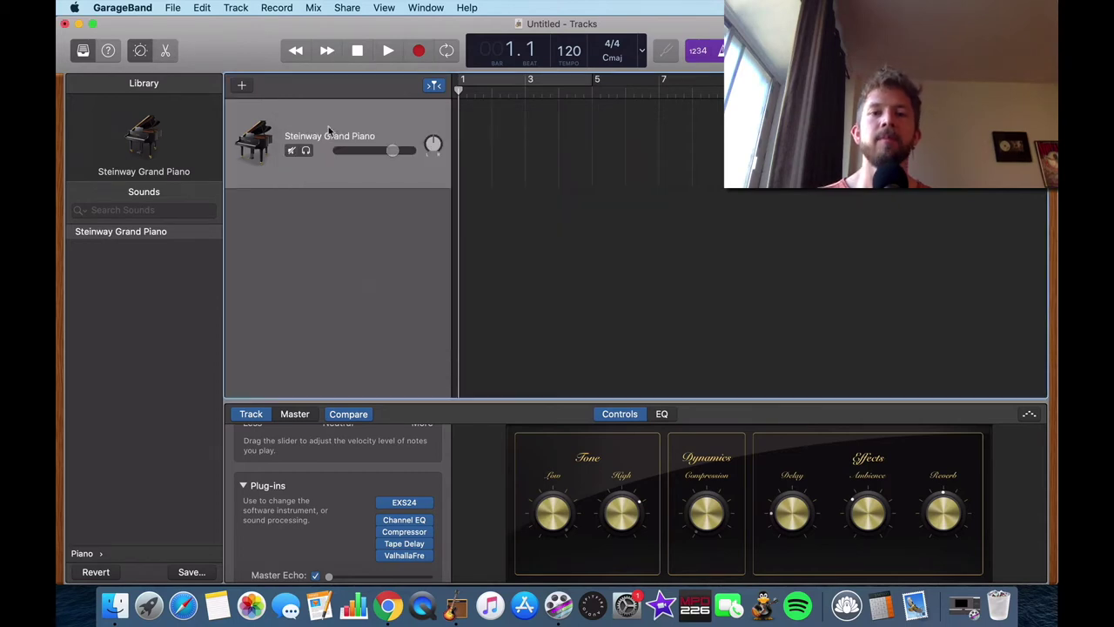
# - Create a new track with duplicate settings from the Steinway Grand Piano track and select the first track
pyautogui.rightClick(393, 128)
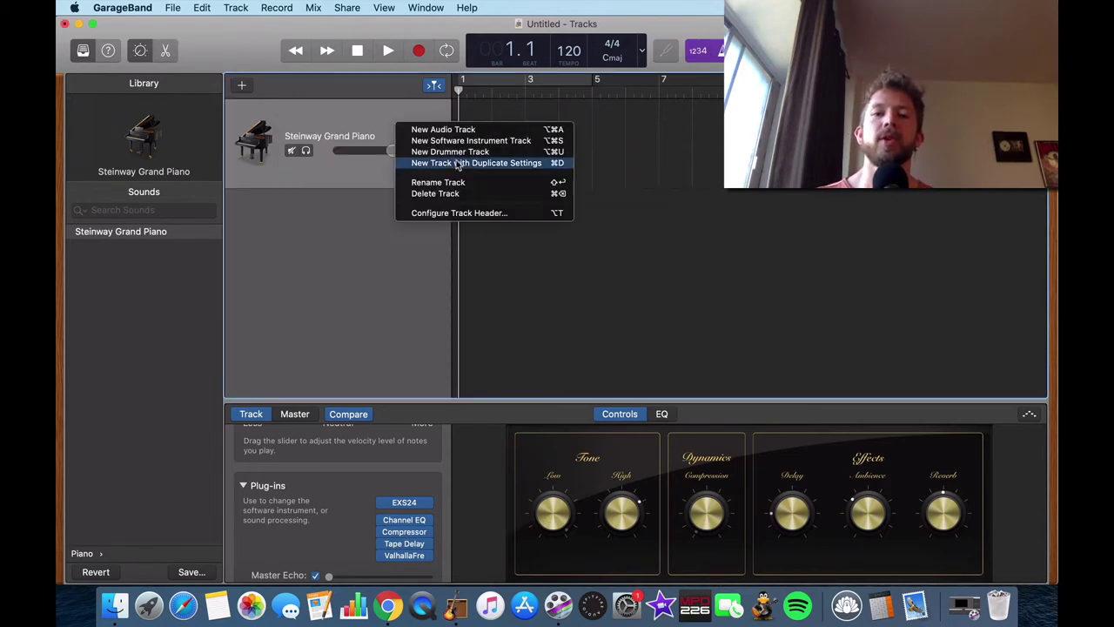
pyautogui.click(435, 162)
pyautogui.click(374, 102)
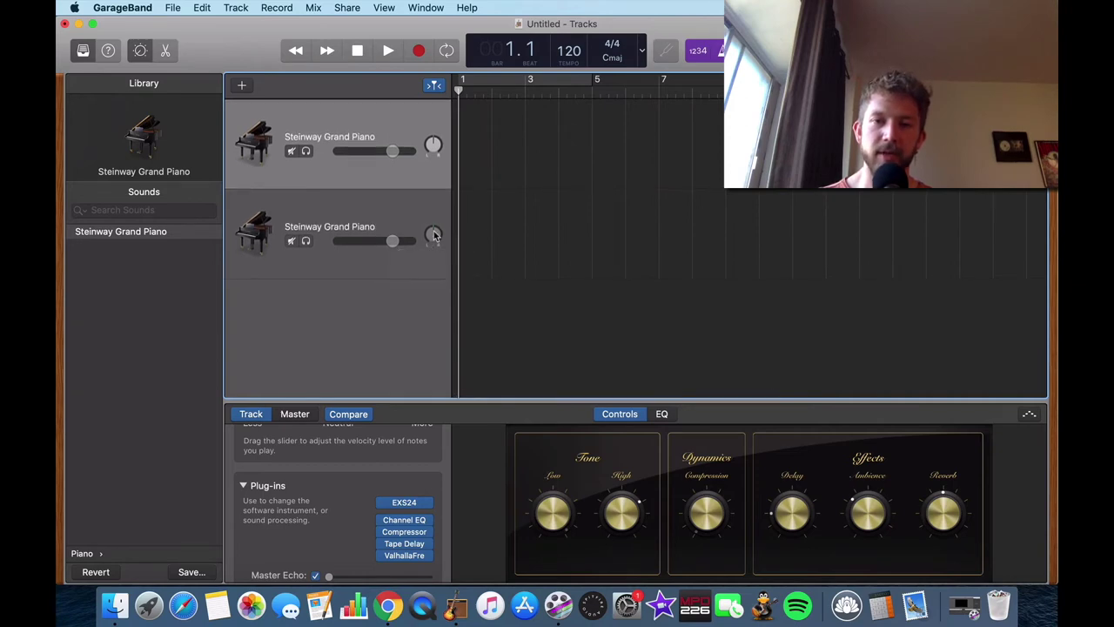
# - Pan the duplicate piano track to about -31 and the original to about +29, leaving the original selected
pyautogui.click(434, 201)
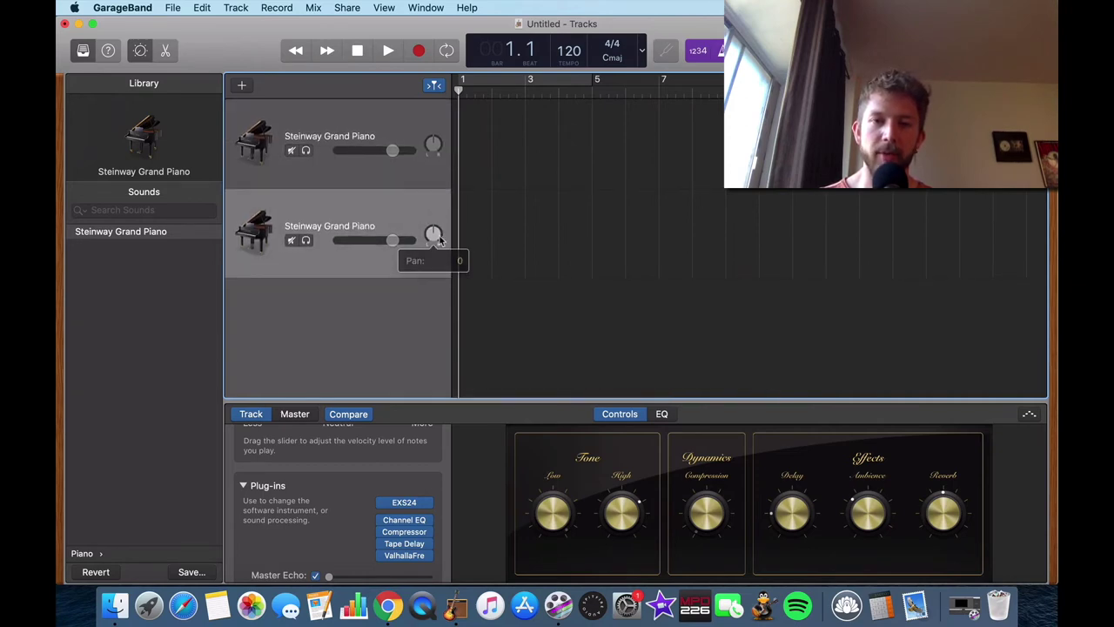
pyautogui.moveTo(440, 240); pyautogui.dragTo(440, 256)
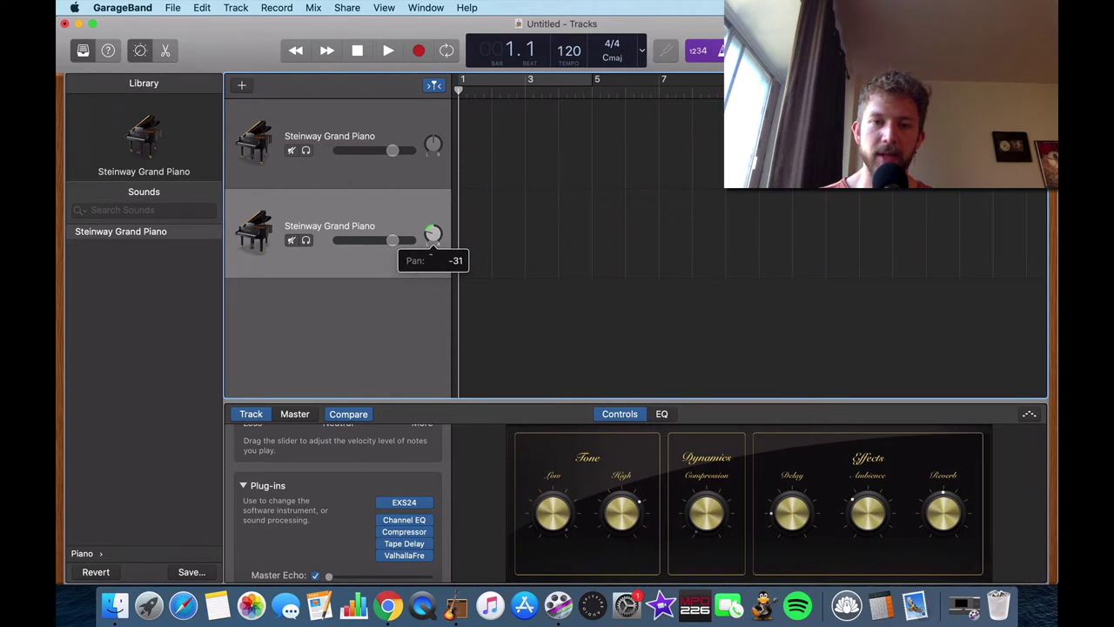
pyautogui.moveTo(432, 145); pyautogui.dragTo(432, 137)
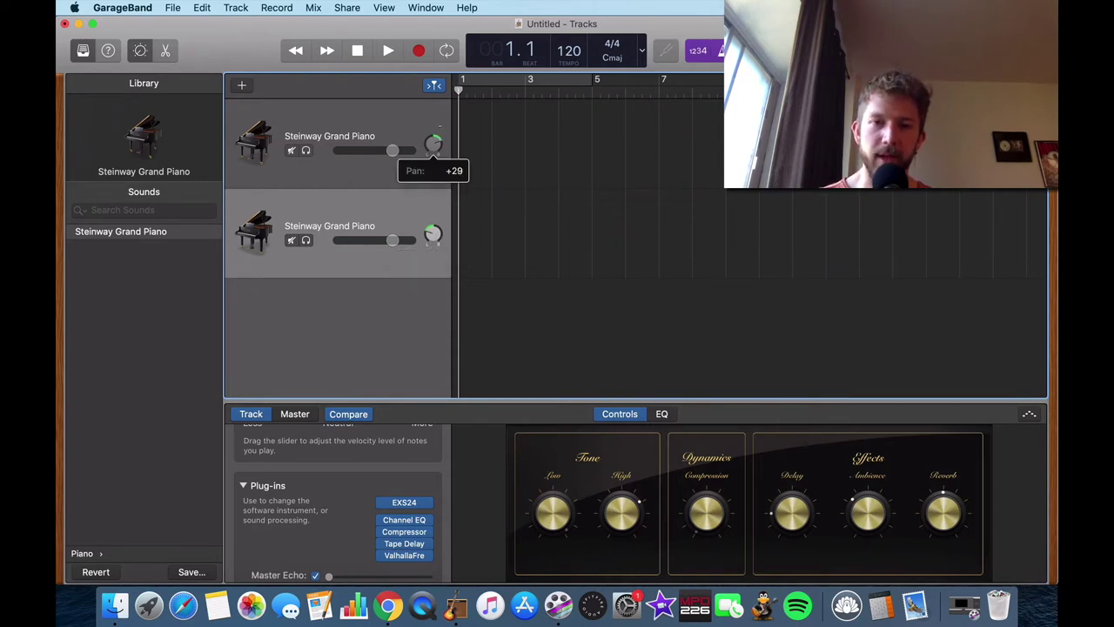
pyautogui.click(442, 131)
pyautogui.click(438, 134)
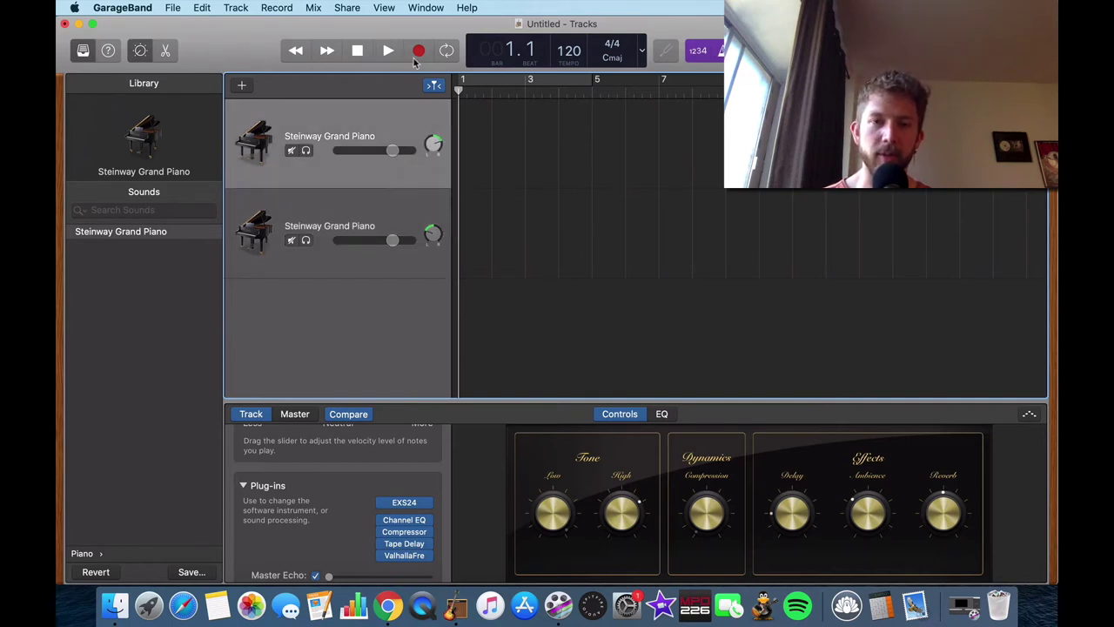
# - Reopen Musical Typing and play a C chord from octave C1 to hear the panned piano track
pyautogui.press('super+k')
pyautogui.press('a')
pyautogui.press('g')
pyautogui.press('k')
pyautogui.press('d')
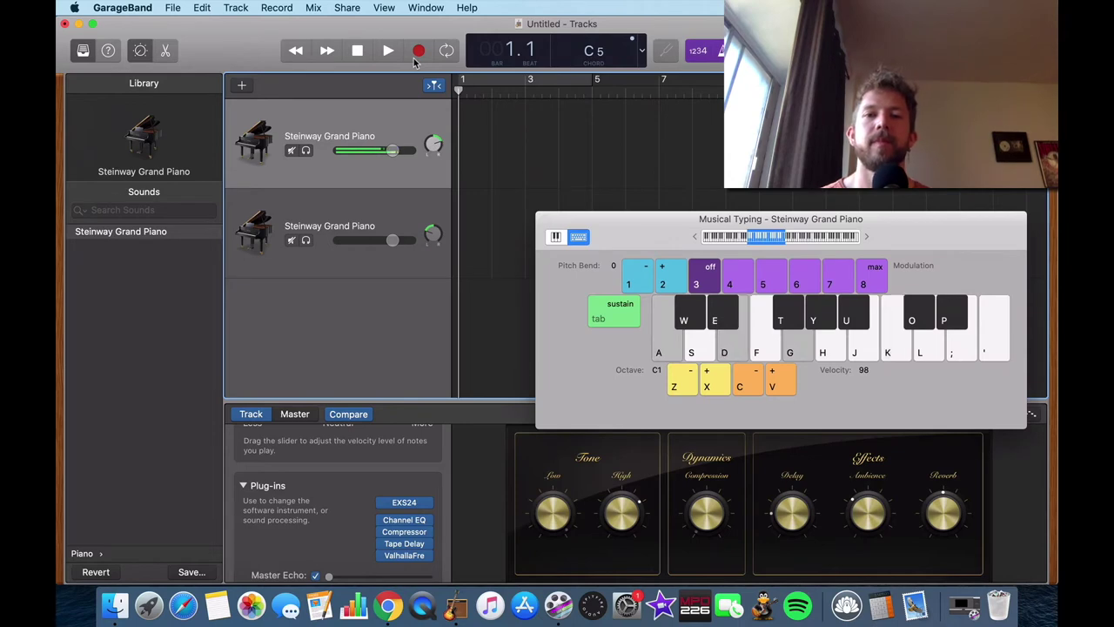
# - Record about 15 bars of chords, including C add9, Dm7, Cmaj7 and Em7, on the first piano track, then stop and close Musical Typing
pyautogui.click(416, 54)
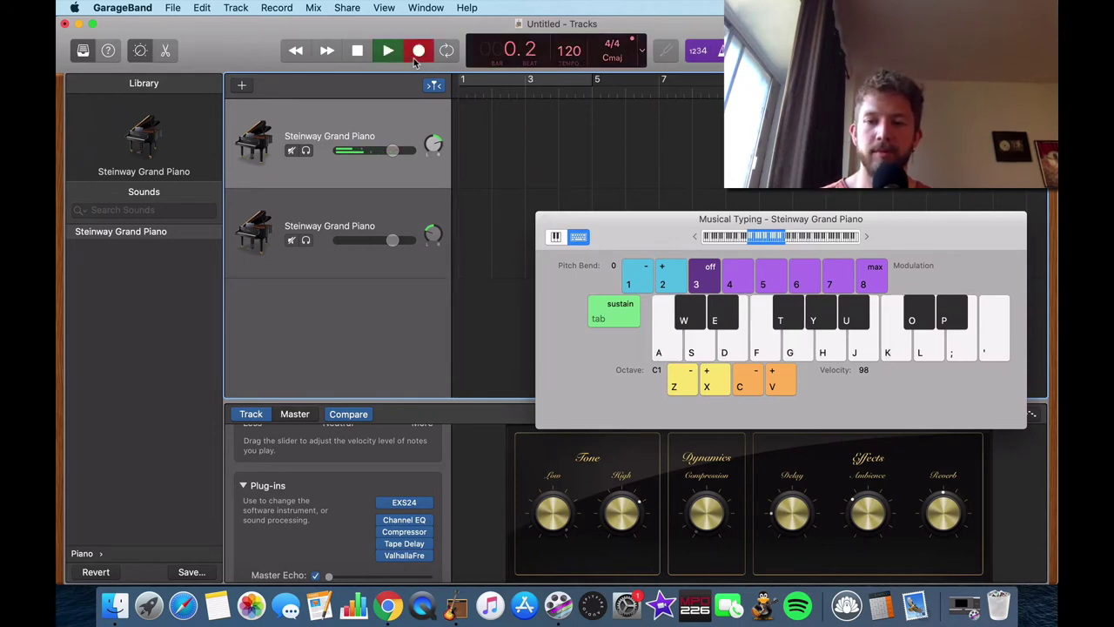
pyautogui.press('a')
pyautogui.press('d')
pyautogui.press('g')
pyautogui.press('l')
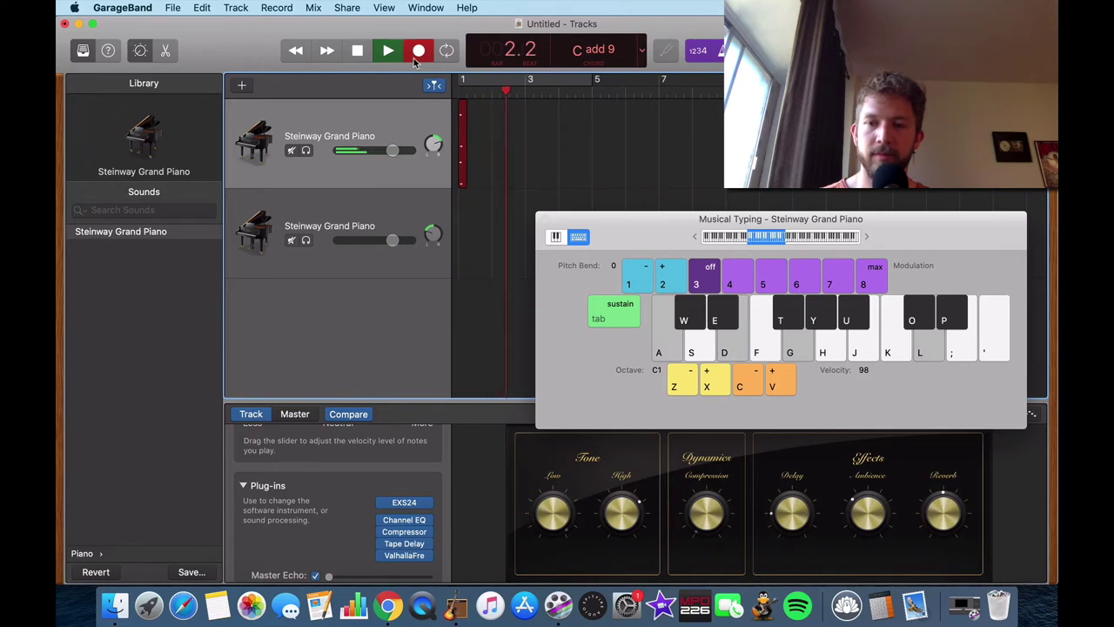
pyautogui.press('k')
pyautogui.press('j')
pyautogui.press('h')
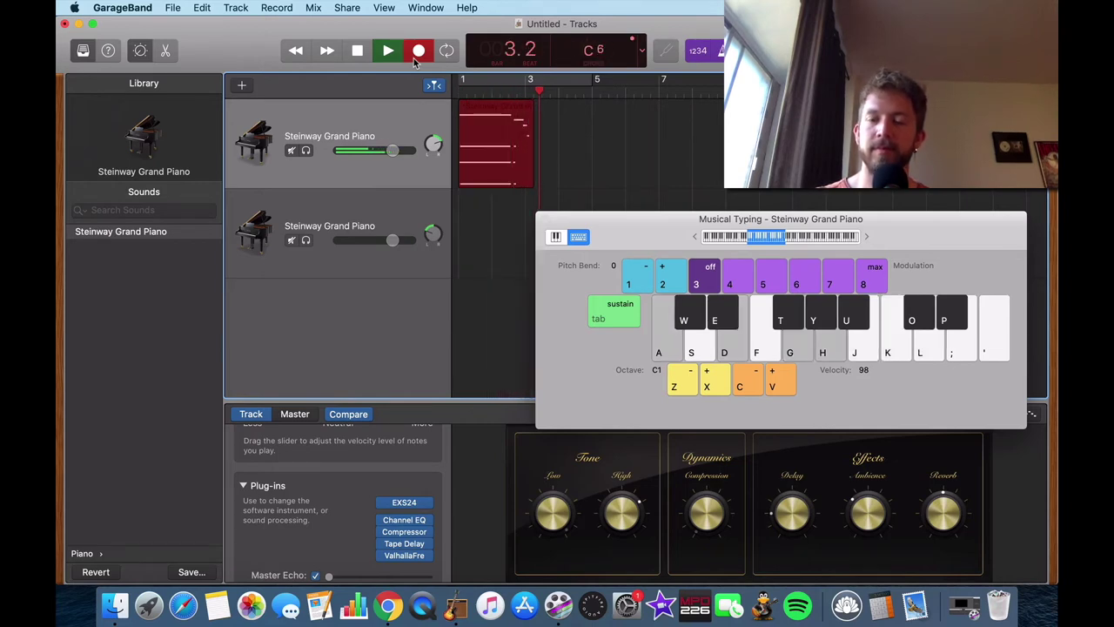
pyautogui.press('s')
pyautogui.press('f')
pyautogui.press('h')
pyautogui.press('k')
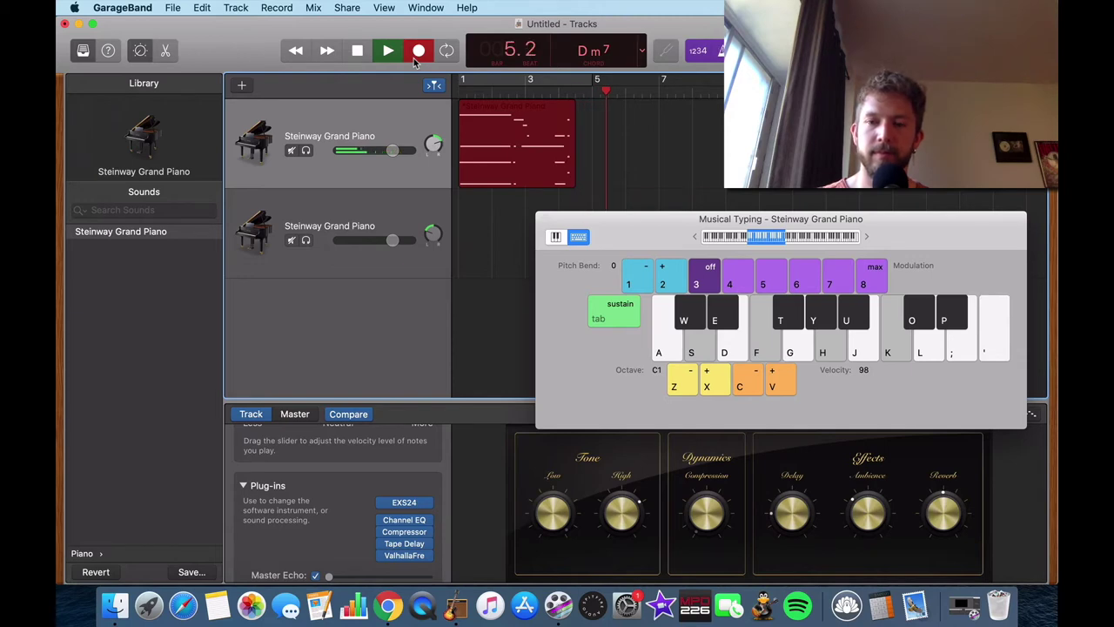
pyautogui.press('l')
pyautogui.press('a')
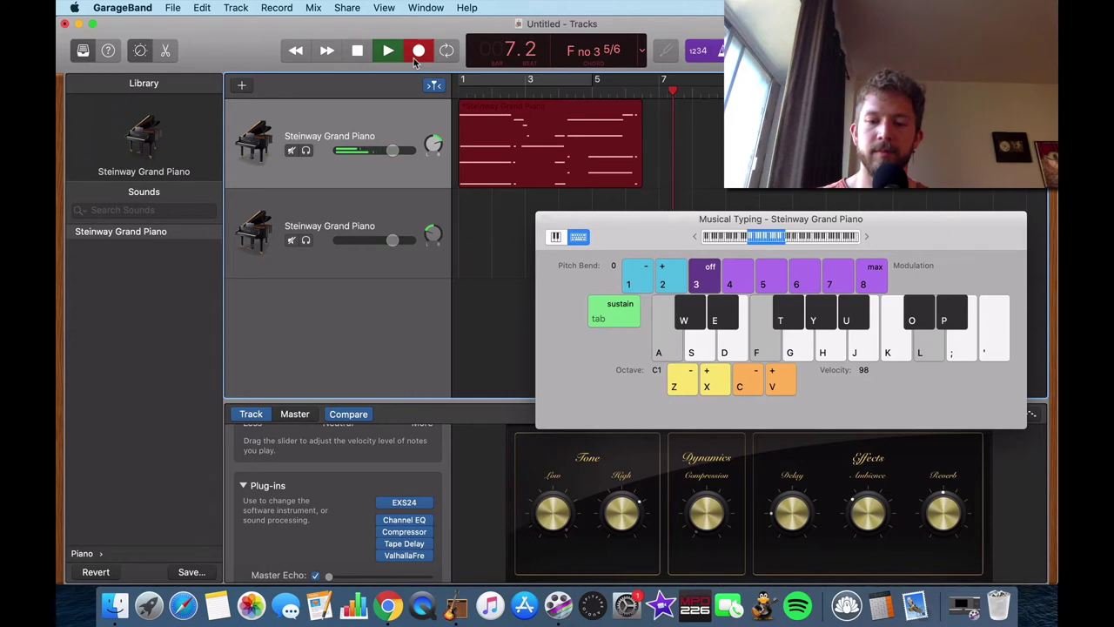
pyautogui.press('j')
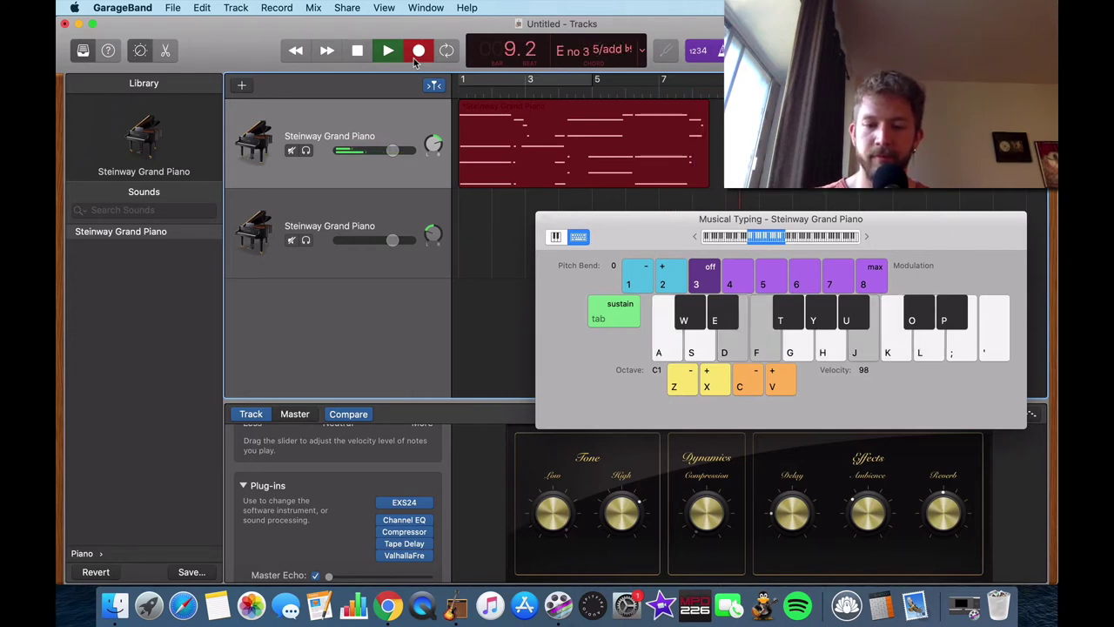
pyautogui.press('s')
pyautogui.press('f')
pyautogui.press('h')
pyautogui.press('k')
pyautogui.press('a')
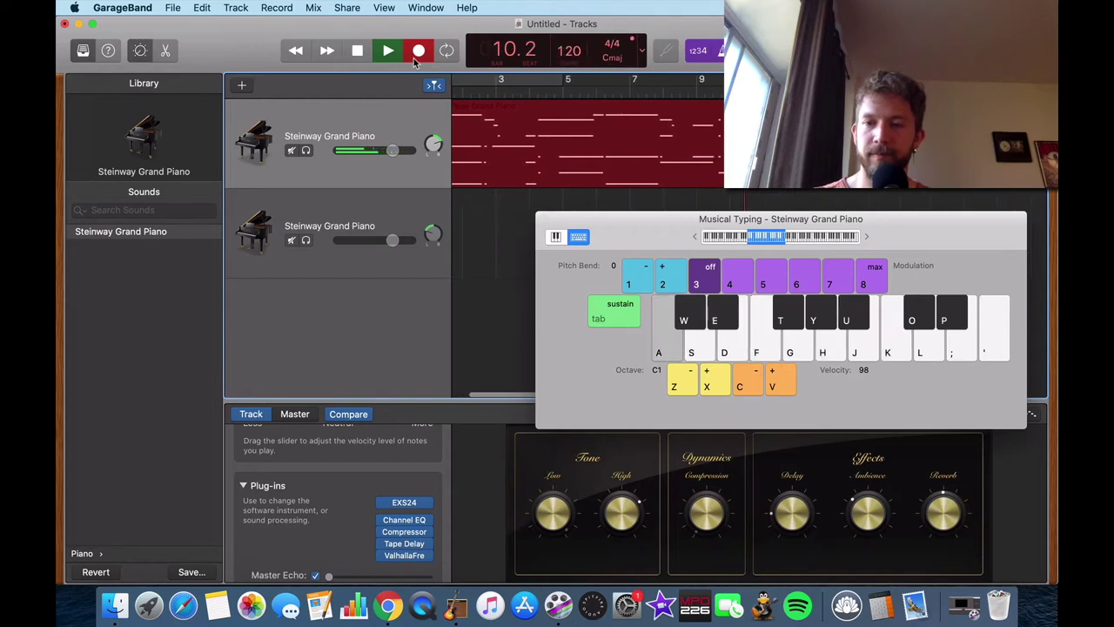
pyautogui.press('d')
pyautogui.press('g')
pyautogui.press('k')
pyautogui.press('j')
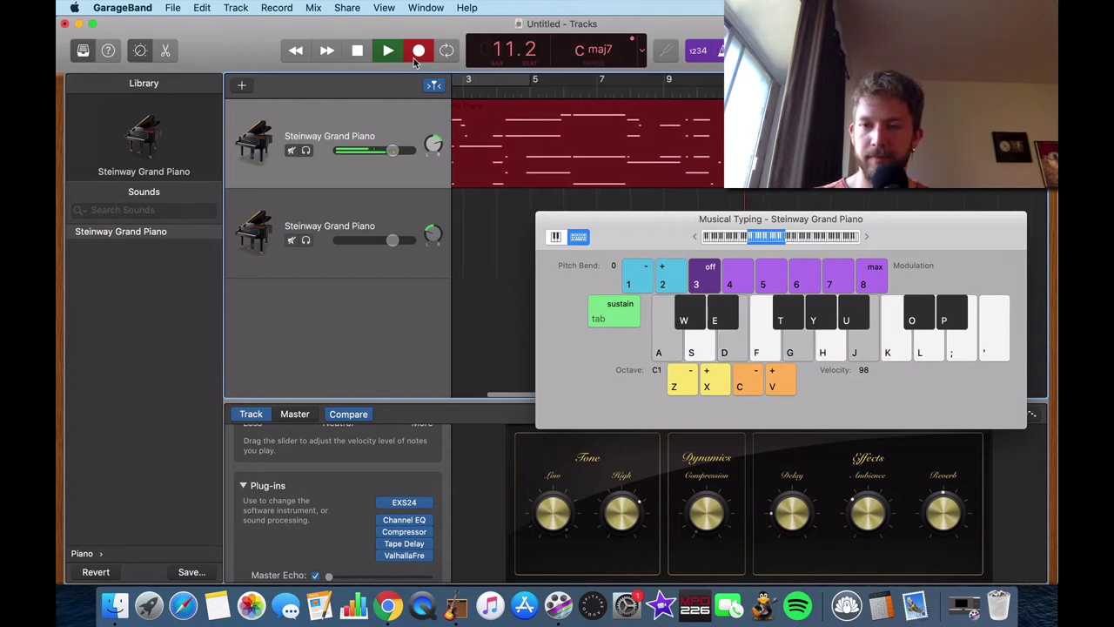
pyautogui.press('s')
pyautogui.press('f')
pyautogui.press('h')
pyautogui.press('k')
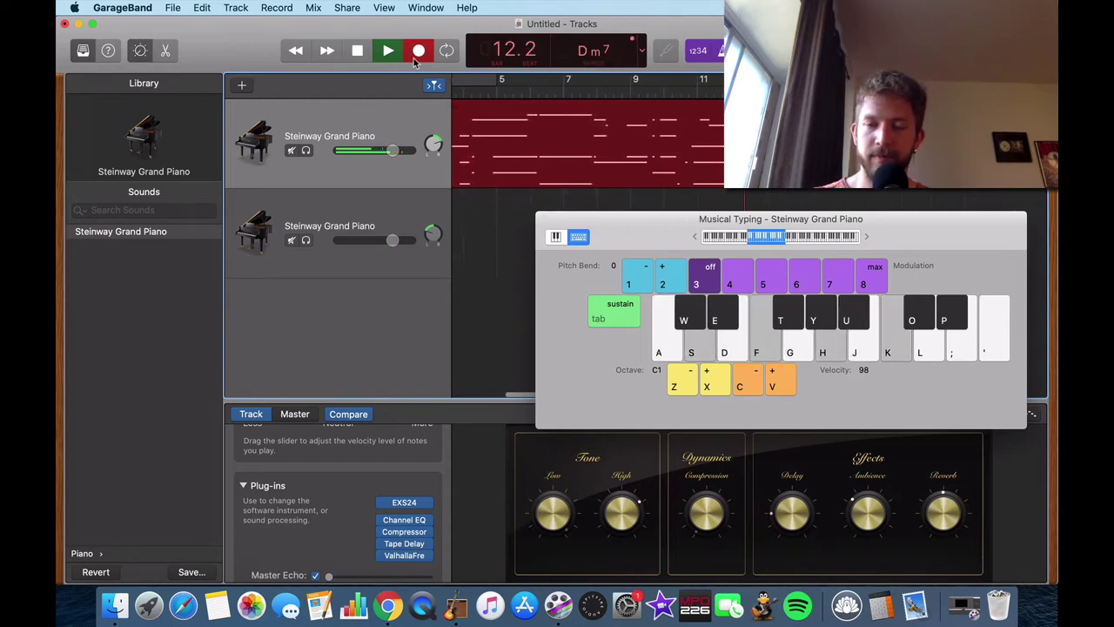
pyautogui.press('d')
pyautogui.press('j')
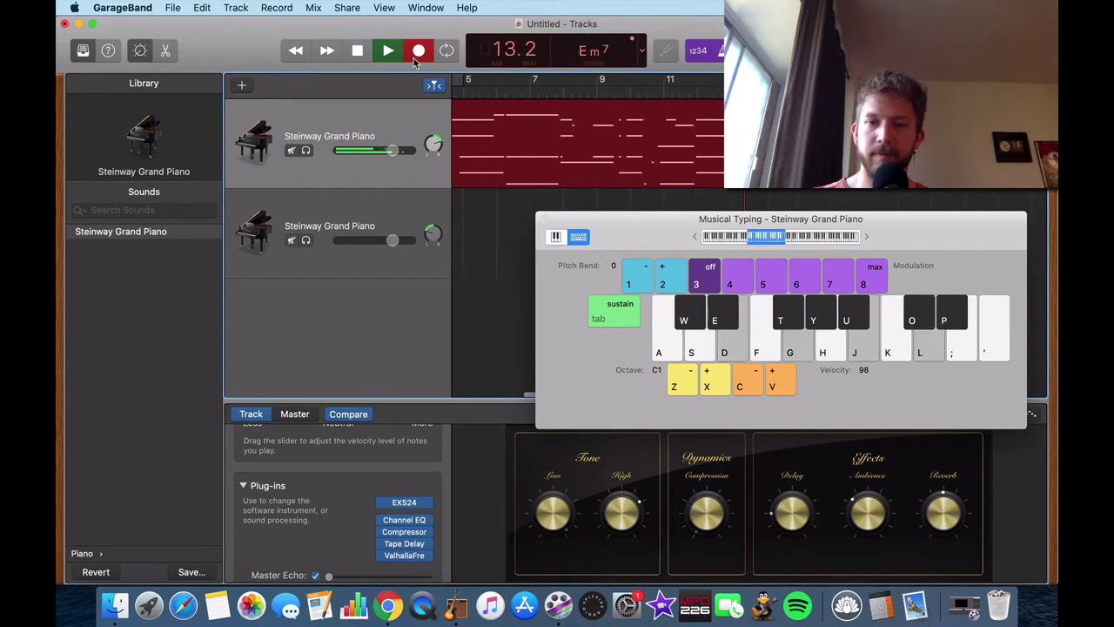
pyautogui.press('f')
pyautogui.press('k')
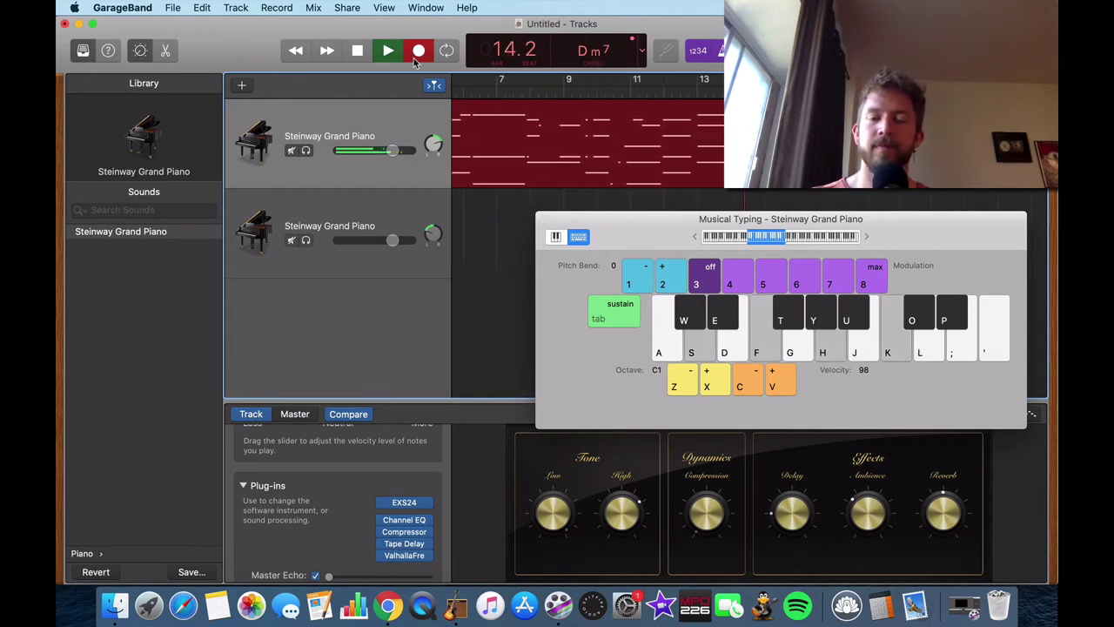
pyautogui.press('a')
pyautogui.press('j')
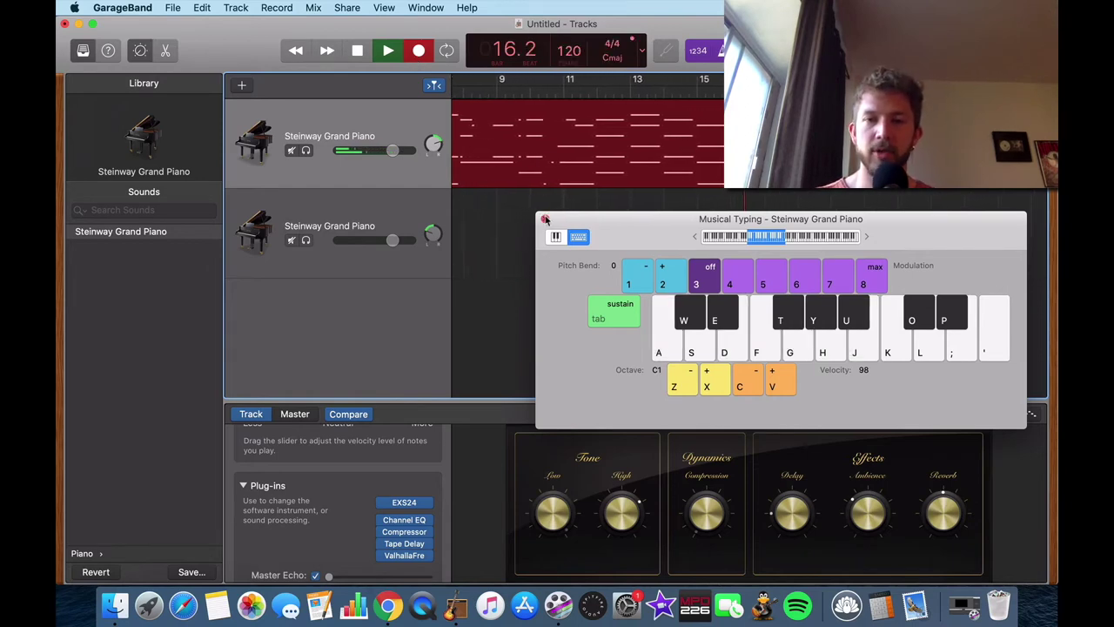
pyautogui.press('super+k')
pyautogui.click(357, 52)
# - Play back the recorded part and paste a copy of its region onto the duplicate piano track at bar 1
pyautogui.click(387, 51)
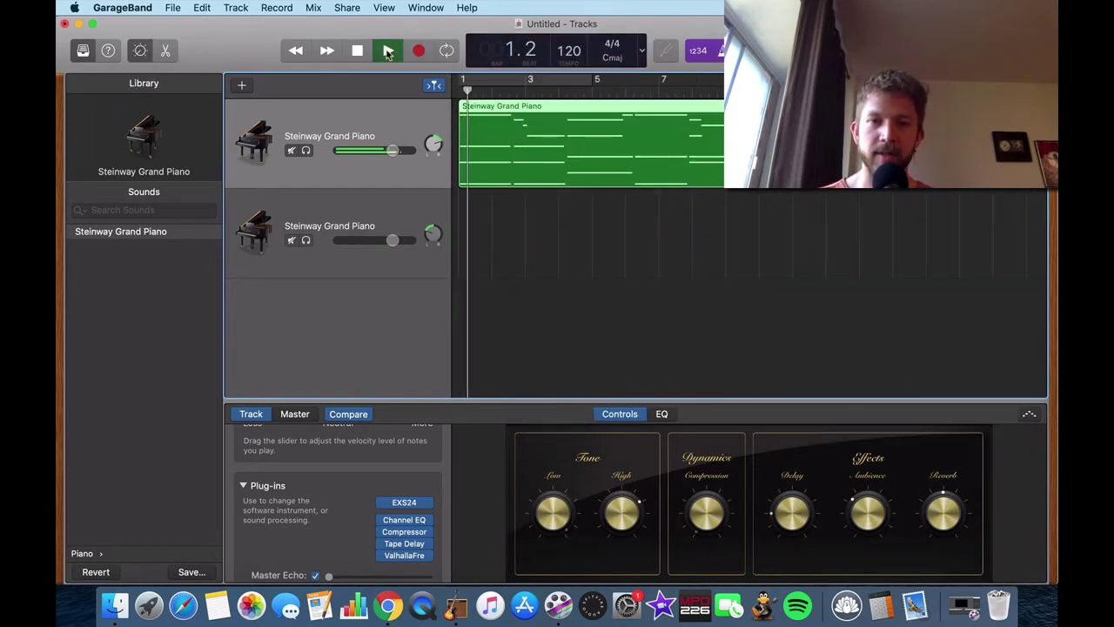
pyautogui.rightClick(516, 132)
pyautogui.click(527, 144)
pyautogui.click(398, 200)
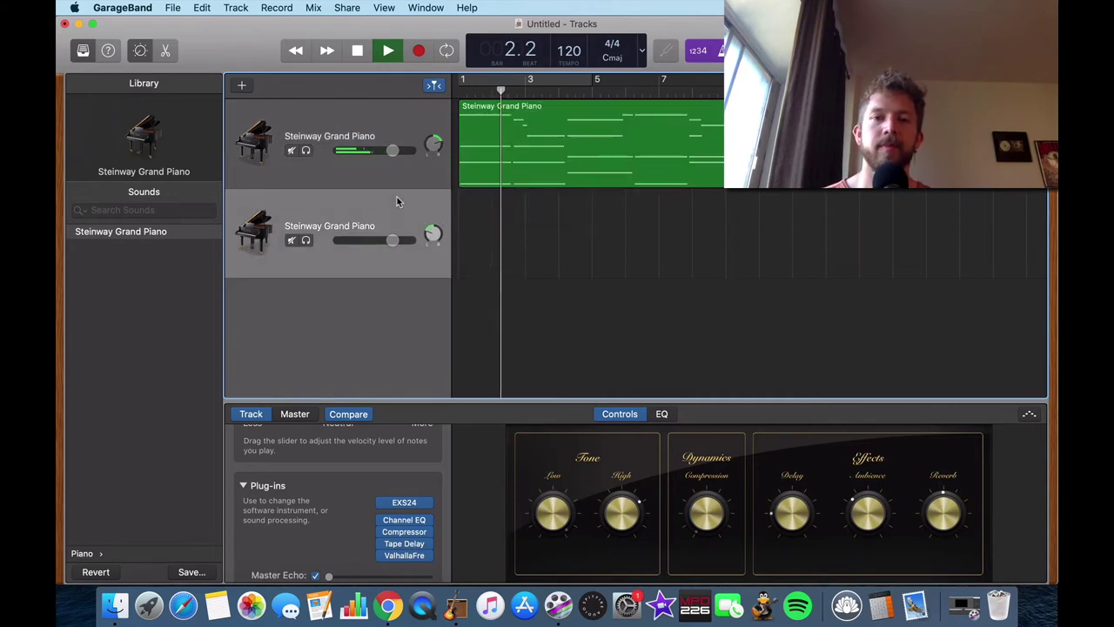
pyautogui.press('super+v')
pyautogui.moveTo(562, 214); pyautogui.dragTo(510, 218)
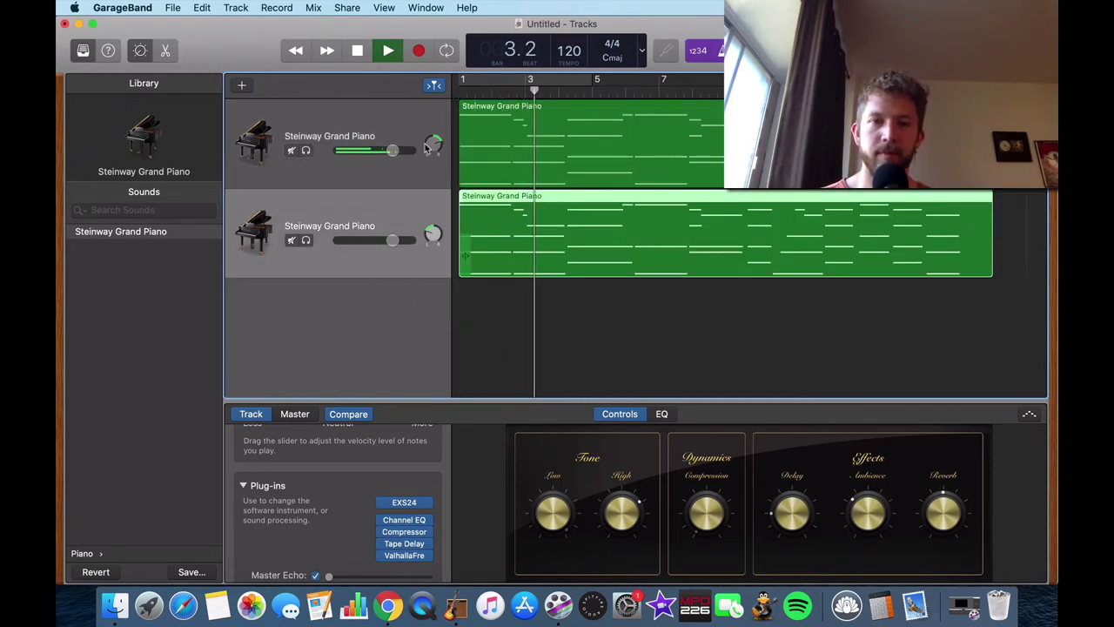
# - Play both piano tracks together from the beginning to hear the widened sound, then stop
pyautogui.click(357, 52)
pyautogui.press('space')
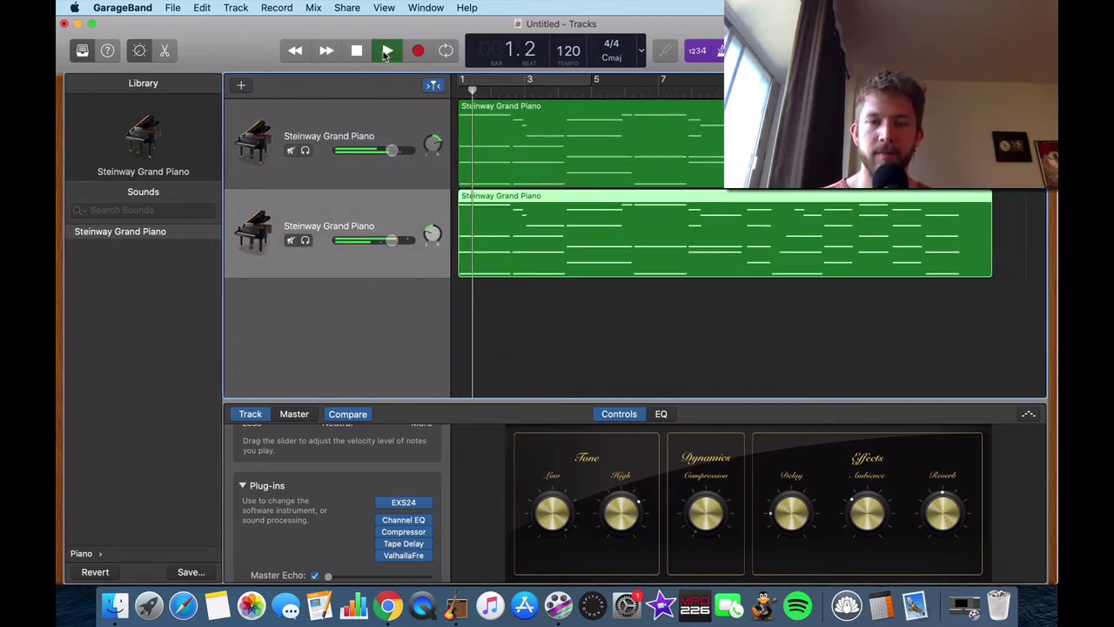
pyautogui.click(357, 53)
# - Lower the volume of both Steinway Grand Piano tracks to -4.9 dB
pyautogui.moveTo(388, 154); pyautogui.dragTo(383, 153)
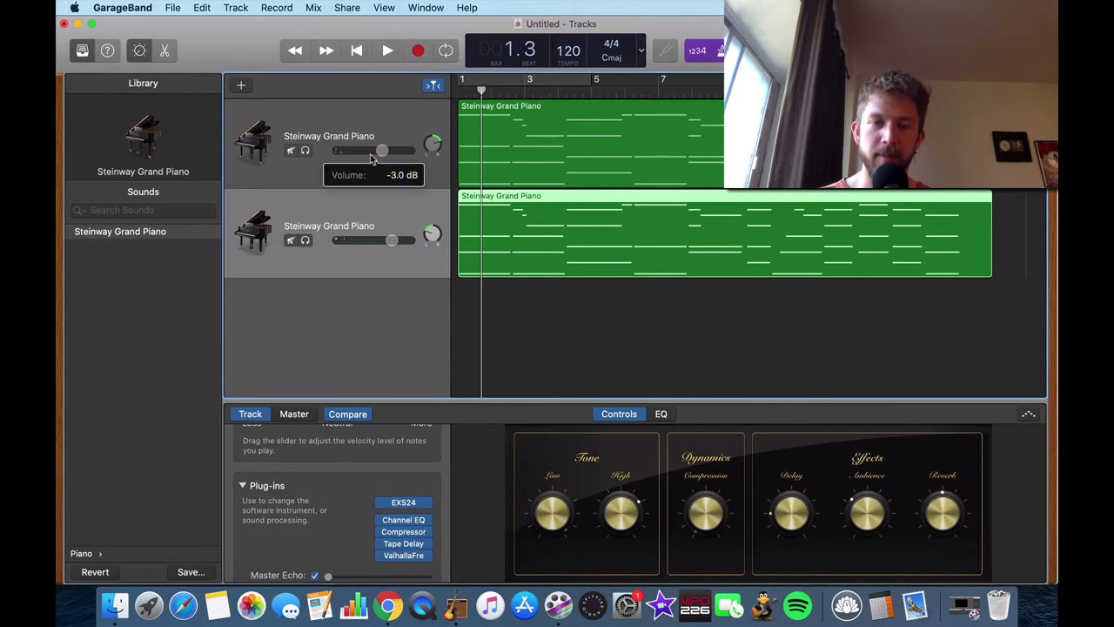
pyautogui.moveTo(392, 240); pyautogui.dragTo(384, 240)
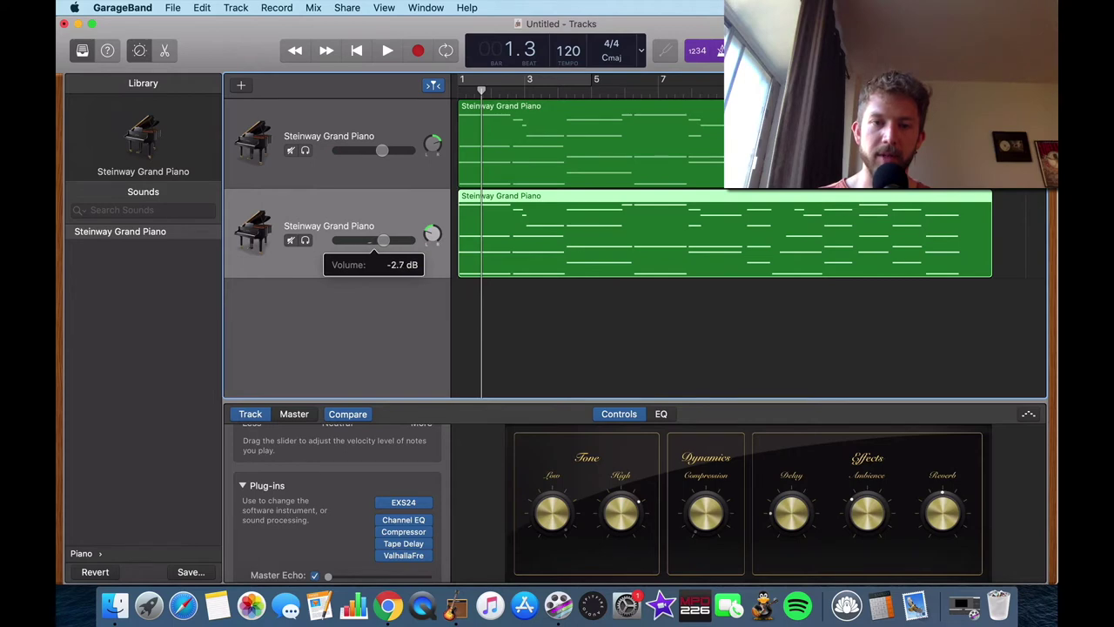
pyautogui.moveTo(383, 150); pyautogui.dragTo(378, 151)
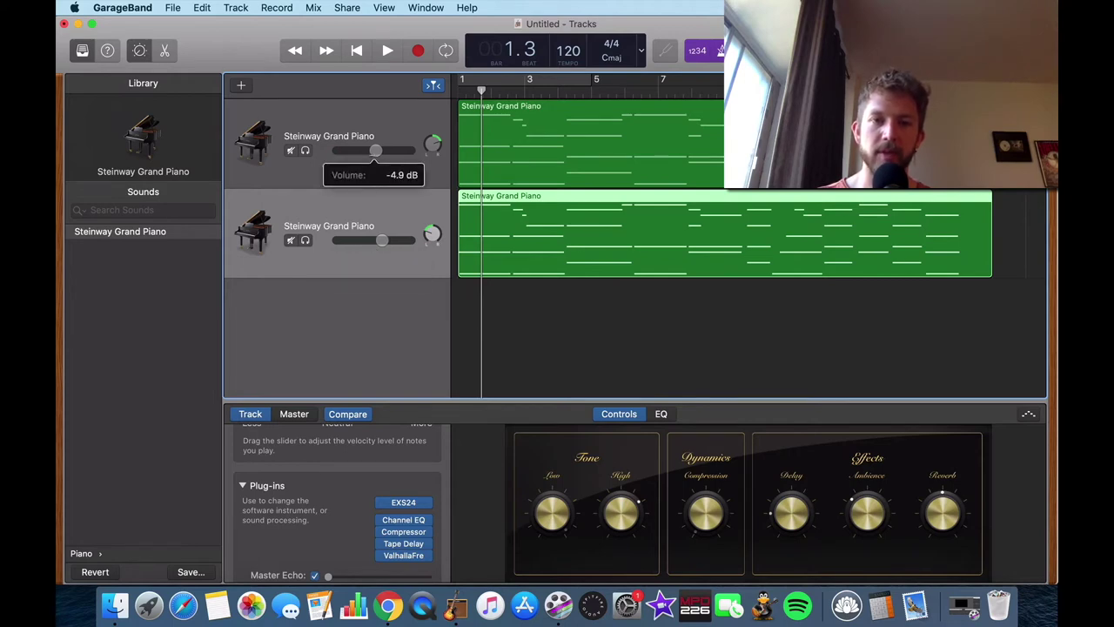
pyautogui.moveTo(382, 241); pyautogui.dragTo(375, 240)
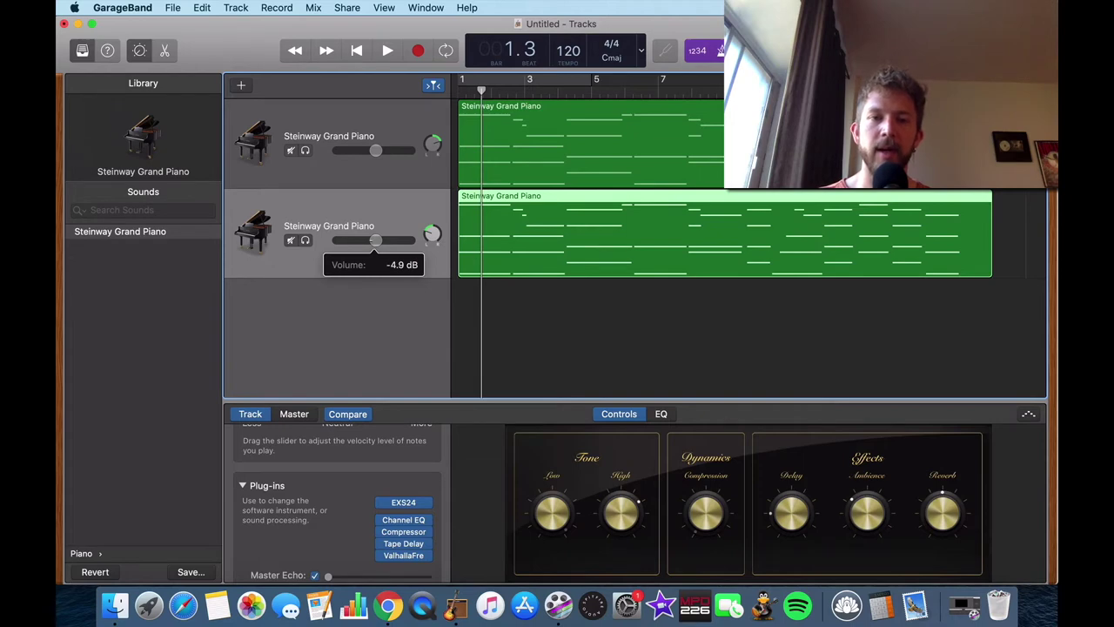
# - Remove the Compressor plug-in from the first Steinway Grand Piano track
pyautogui.click(396, 111)
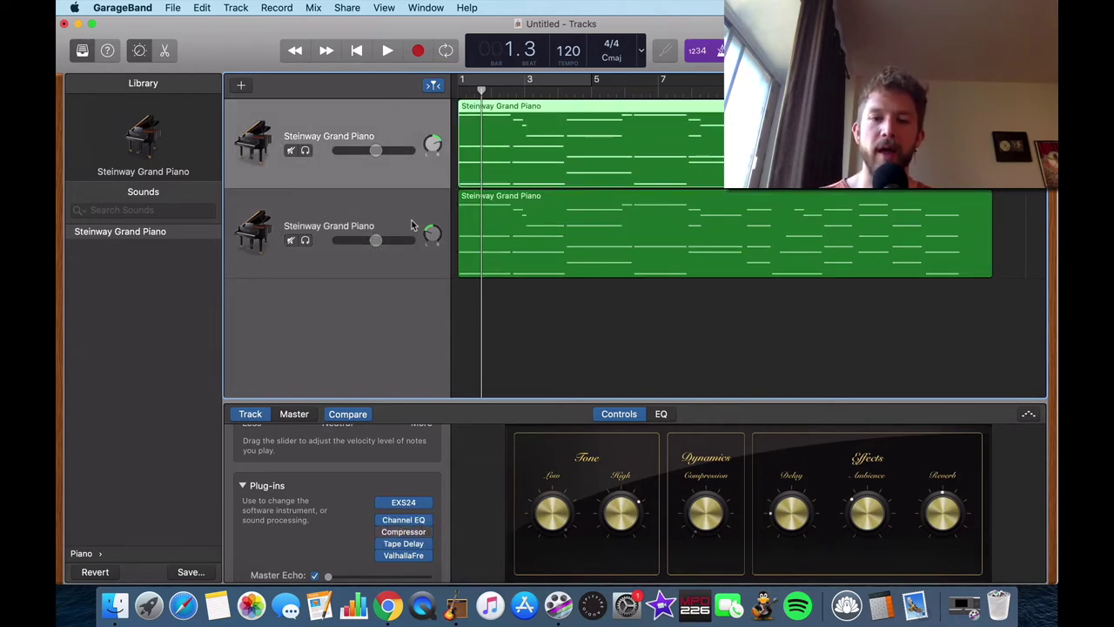
pyautogui.click(416, 532)
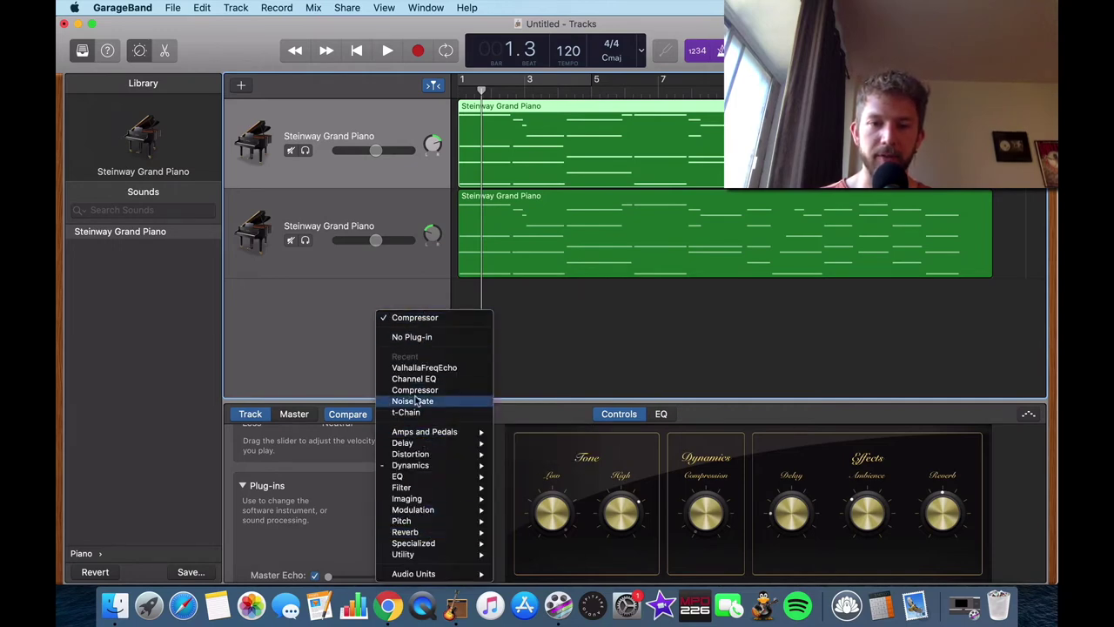
pyautogui.click(414, 337)
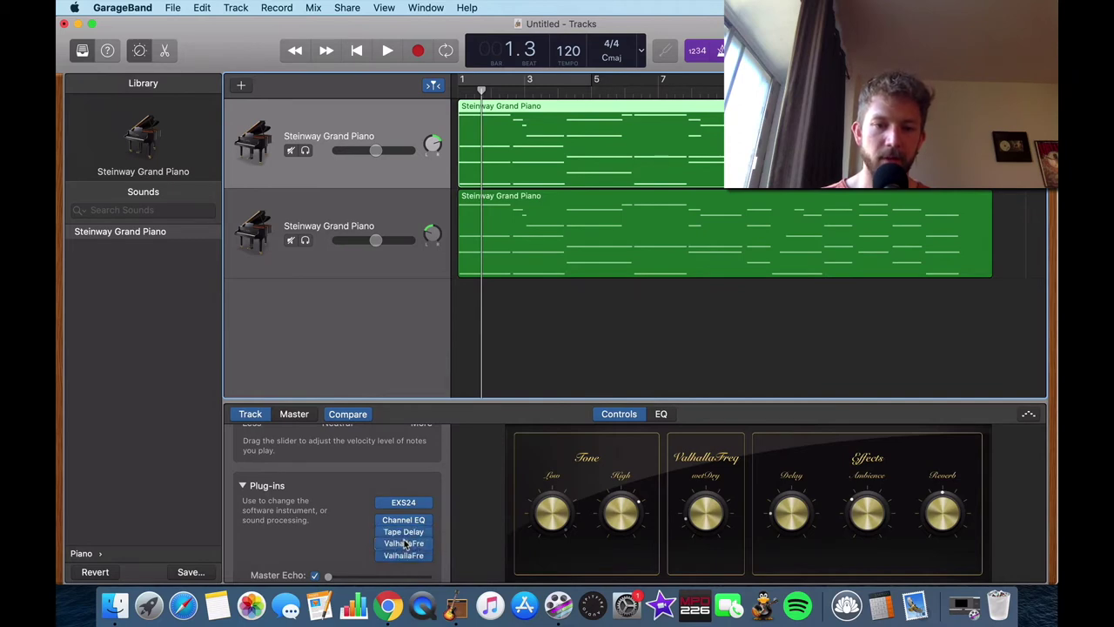
# - Reopen Musical Typing, return the playhead to the start and play C and C add9 chords to hear the piano without compression
pyautogui.press('super+k')
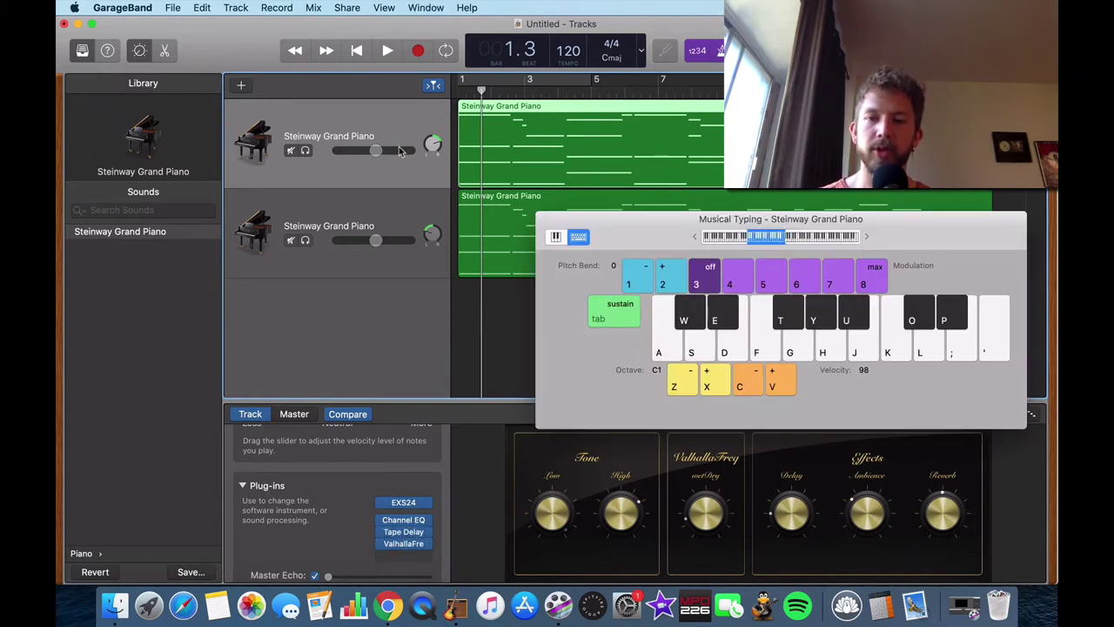
pyautogui.press('k')
pyautogui.press('a')
pyautogui.press('k')
pyautogui.press('d')
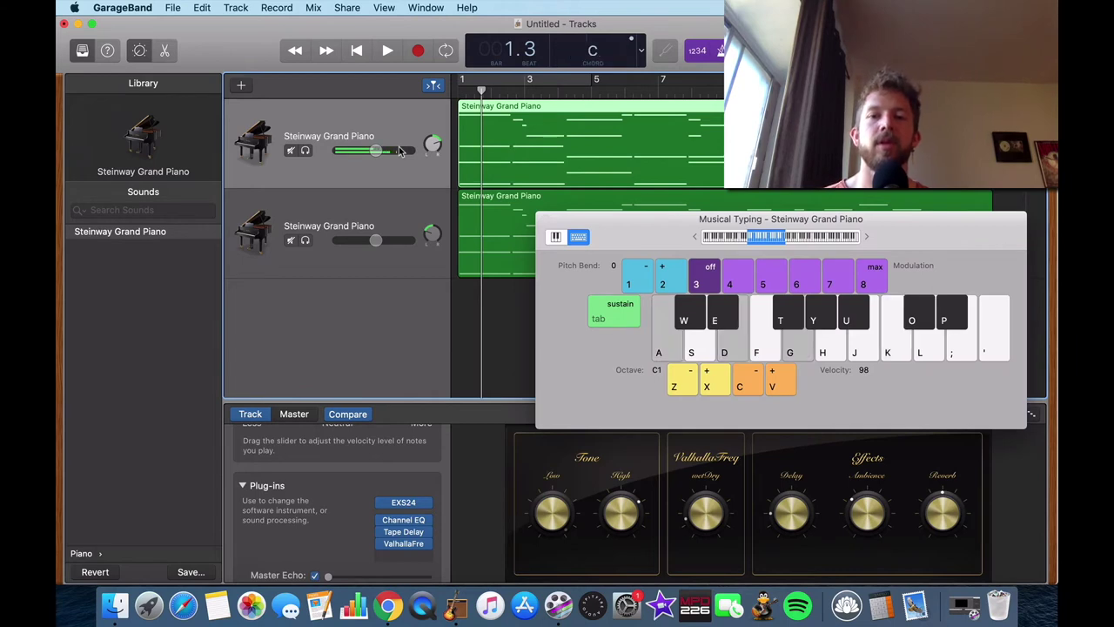
pyautogui.press('l')
pyautogui.press('s')
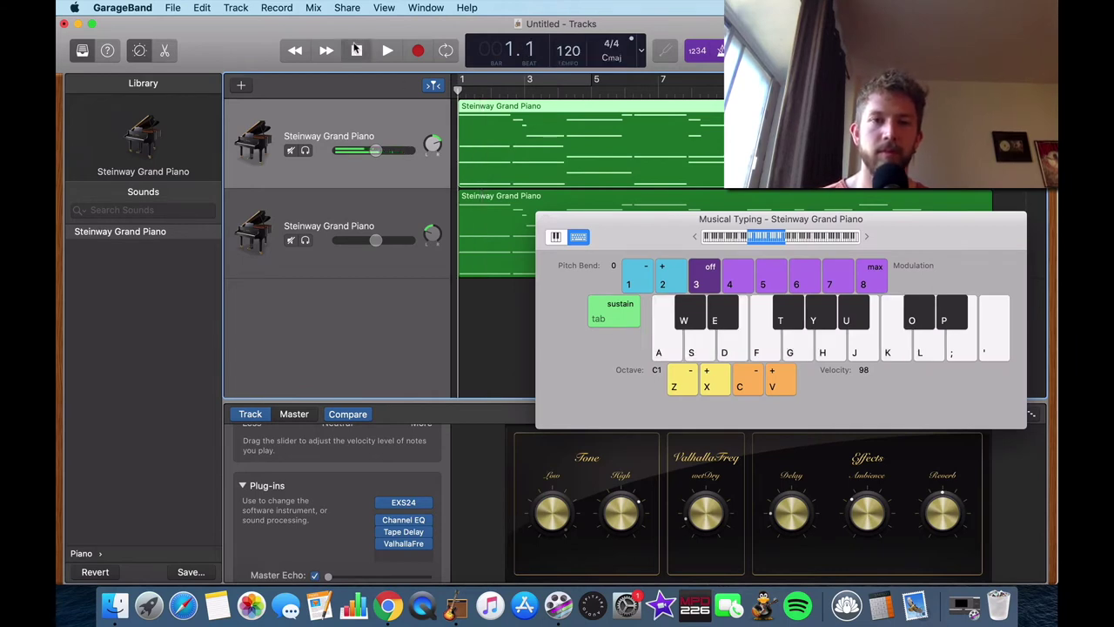
pyautogui.click(355, 50)
pyautogui.press('a')
pyautogui.press('g')
pyautogui.press('d')
pyautogui.press('k')
pyautogui.press('s')
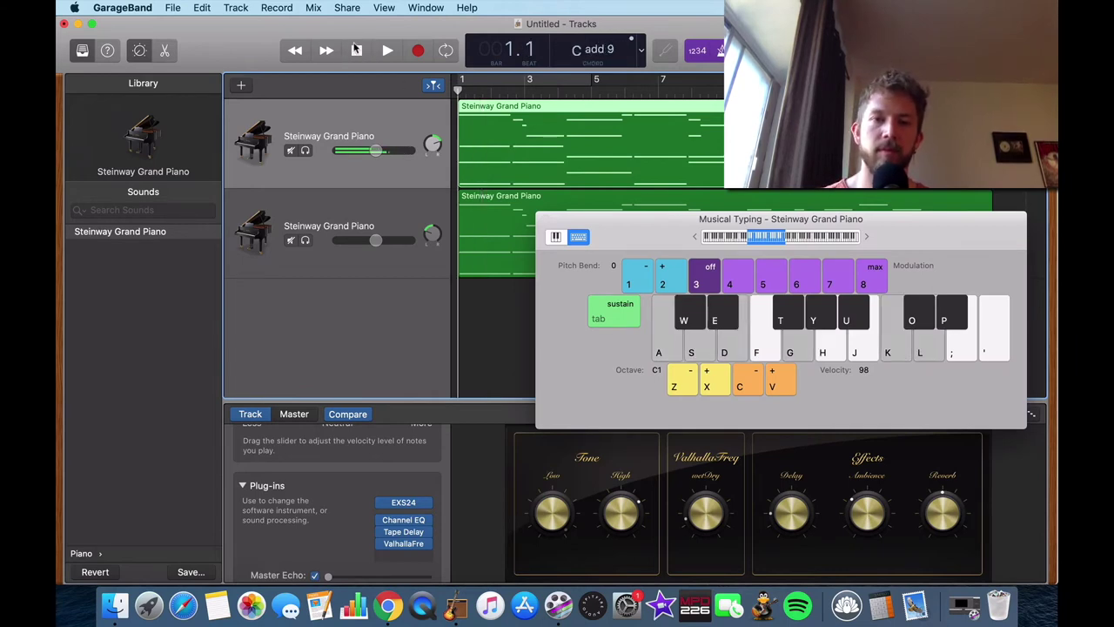
# - Raise the duplicate track's volume slightly and play C, C sus2 and Em7 chords with melody notes on the first track
pyautogui.moveTo(375, 241); pyautogui.dragTo(376, 241)
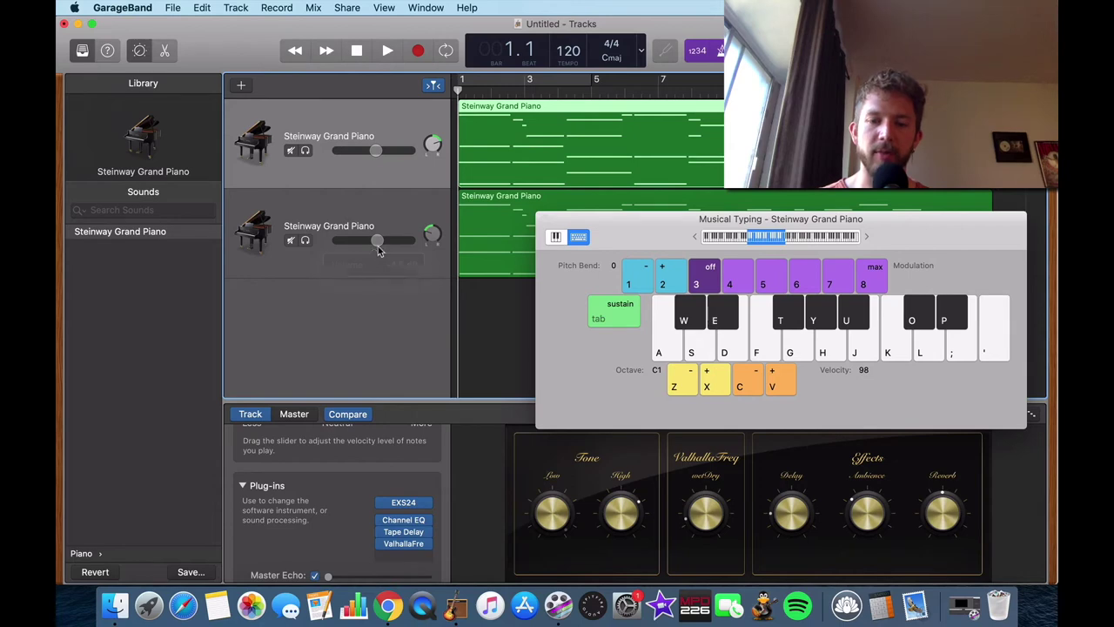
pyautogui.press('a')
pyautogui.press('k')
pyautogui.press('d')
pyautogui.press('g')
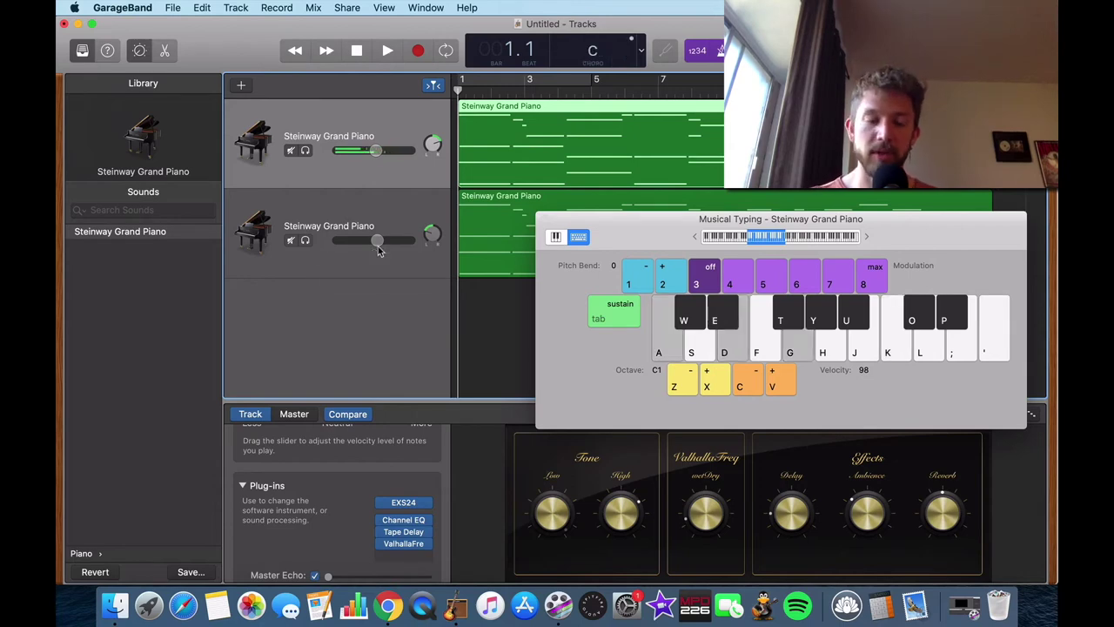
pyautogui.press('a')
pyautogui.press('g')
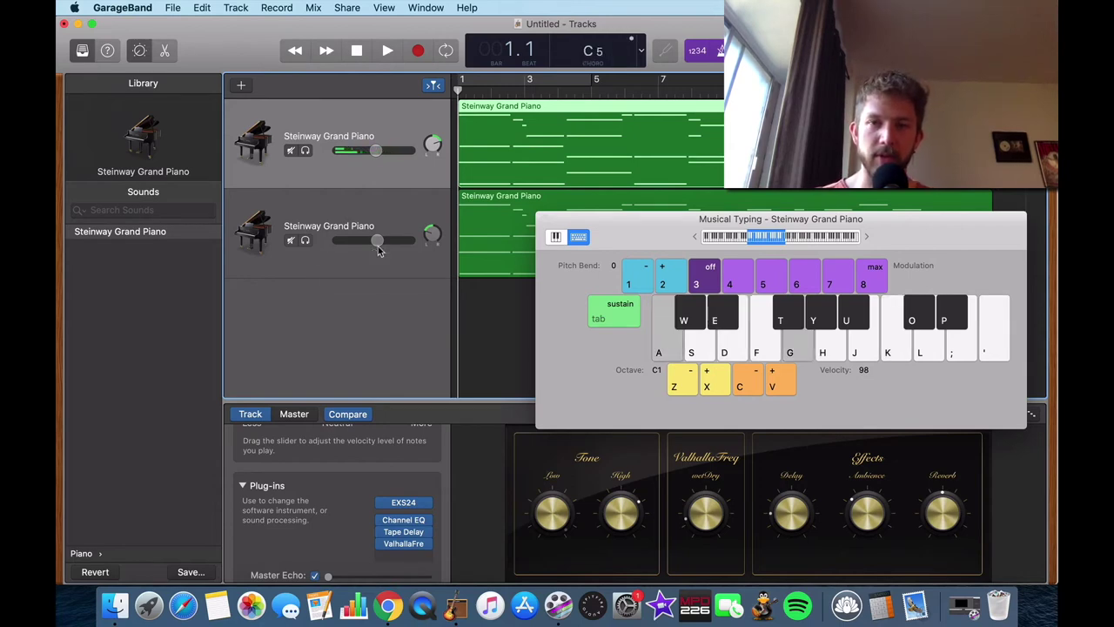
pyautogui.press('l')
pyautogui.press('a')
pyautogui.press('g')
pyautogui.press('l')
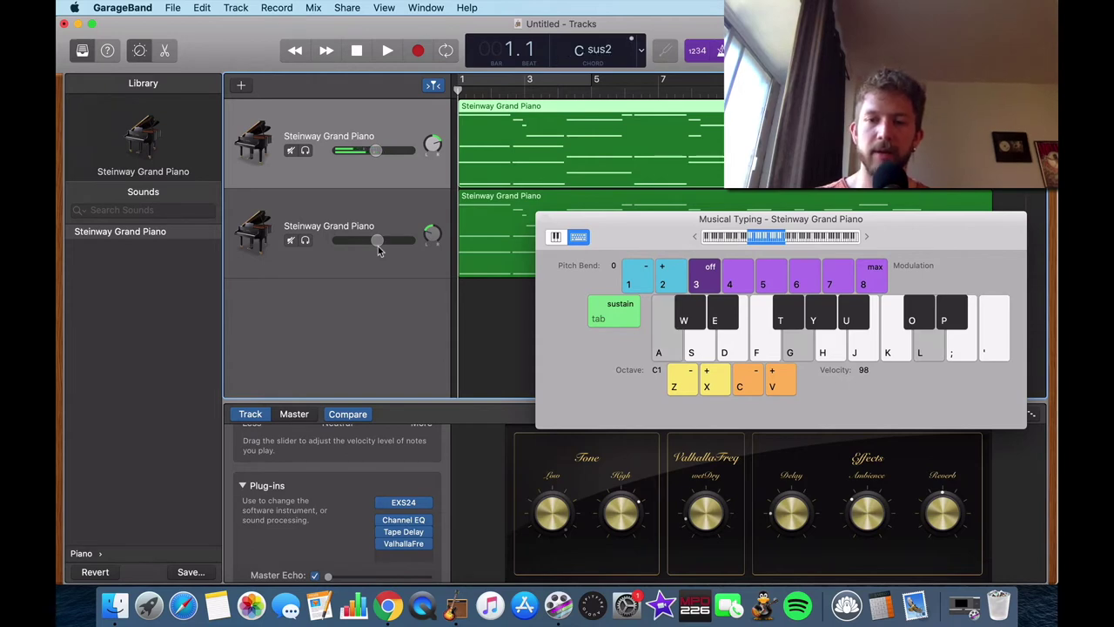
pyautogui.press('k')
pyautogui.press('j')
pyautogui.press('d')
pyautogui.press('s')
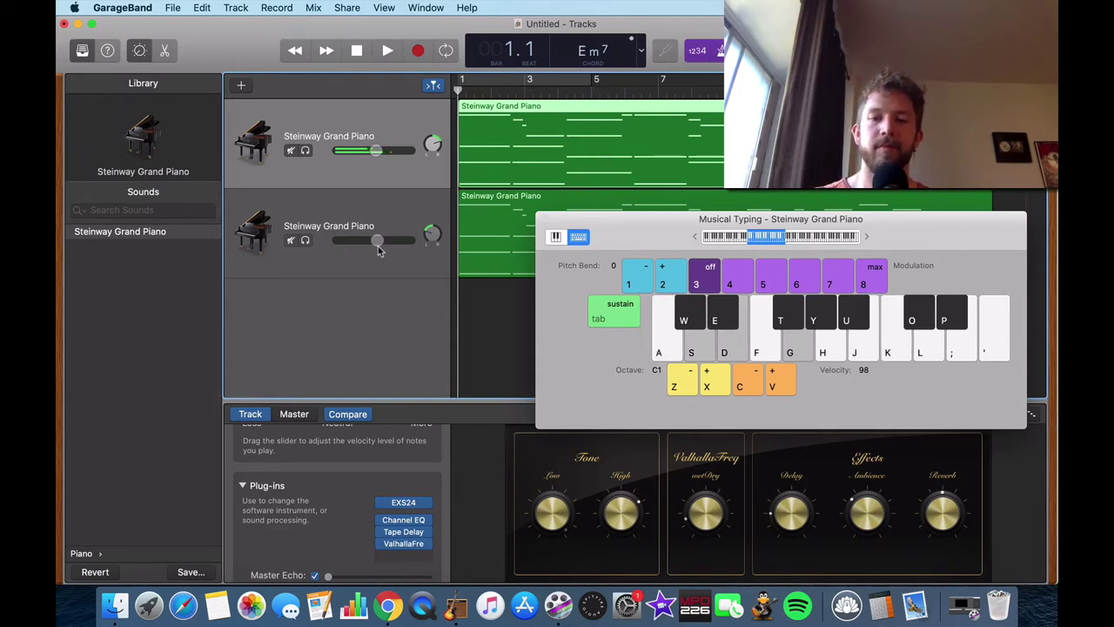
pyautogui.press('a')
pyautogui.press('g')
pyautogui.press('j')
pyautogui.press('d')
pyautogui.press('k')
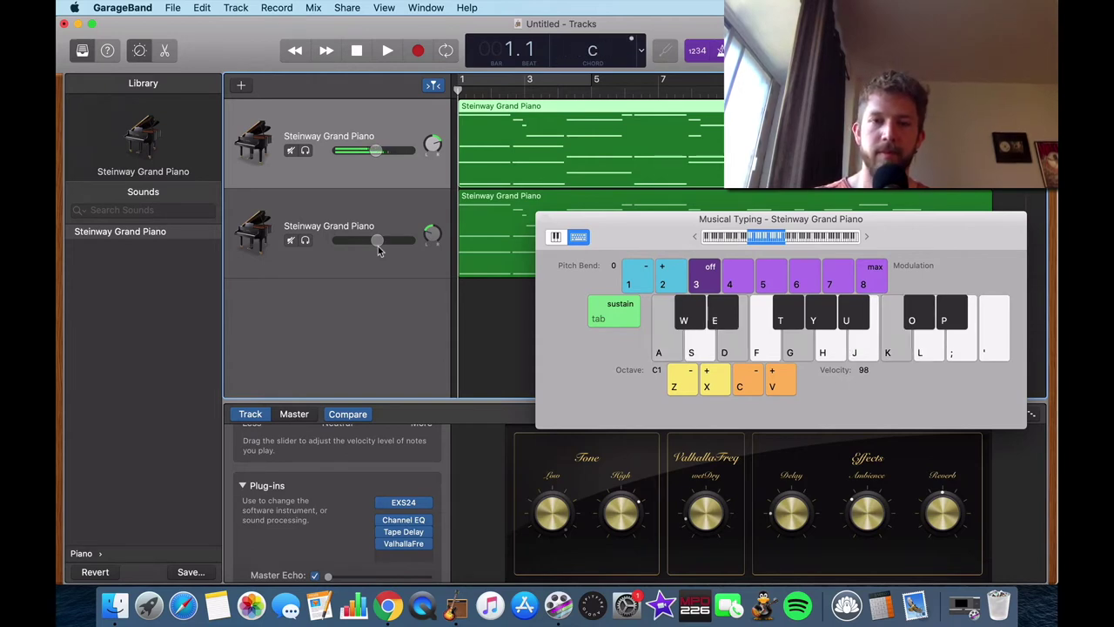
pyautogui.press('s')
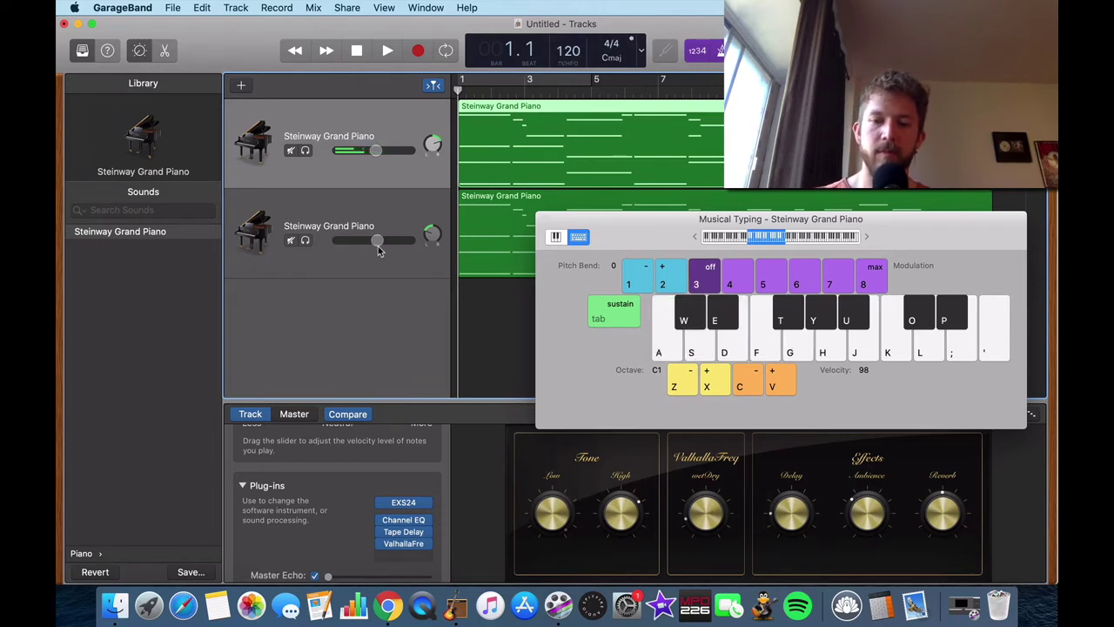
pyautogui.press('a')
pyautogui.press('g')
pyautogui.press('h')
pyautogui.press('j')
pyautogui.press('l')
pyautogui.press('k')
pyautogui.press('d')
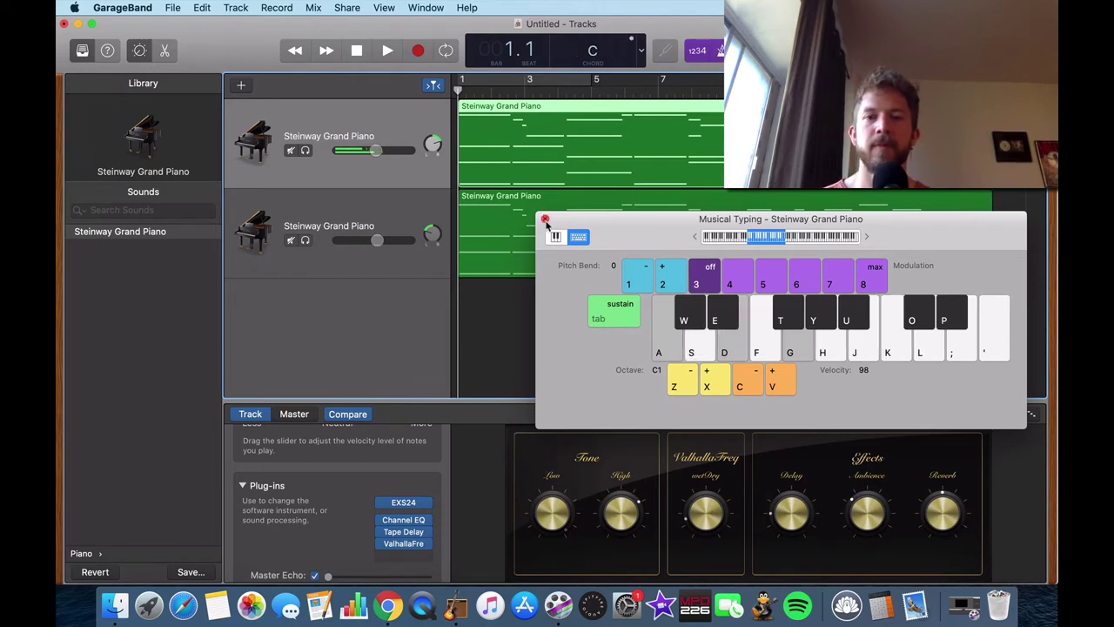
# - Close Musical Typing and compare the plug-in lists of the two Steinway Grand Piano tracks
pyautogui.click(546, 220)
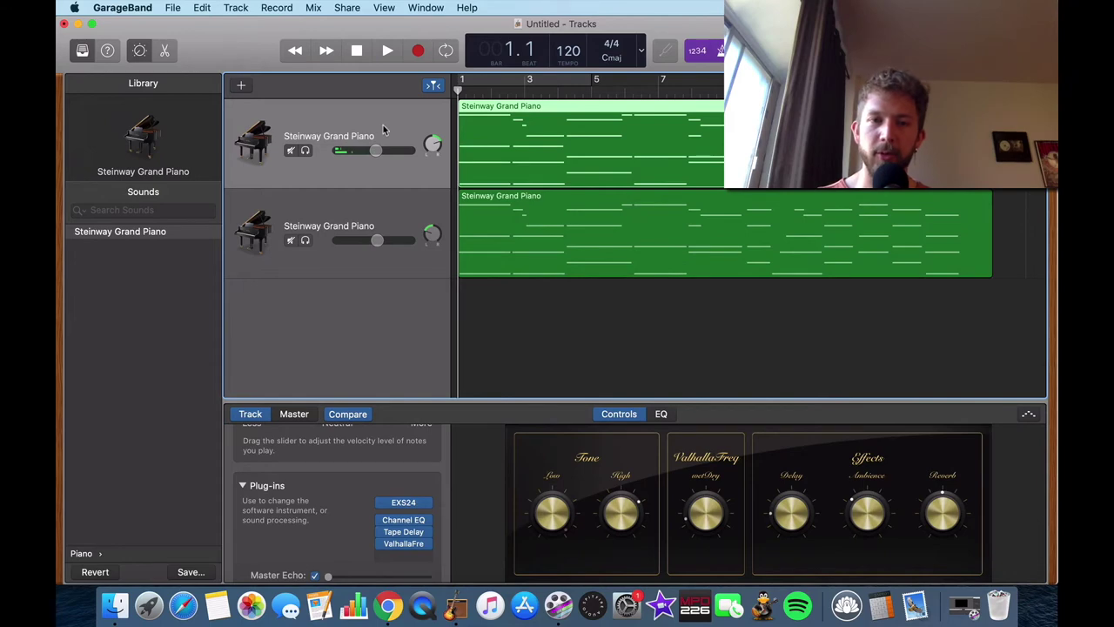
pyautogui.click(387, 204)
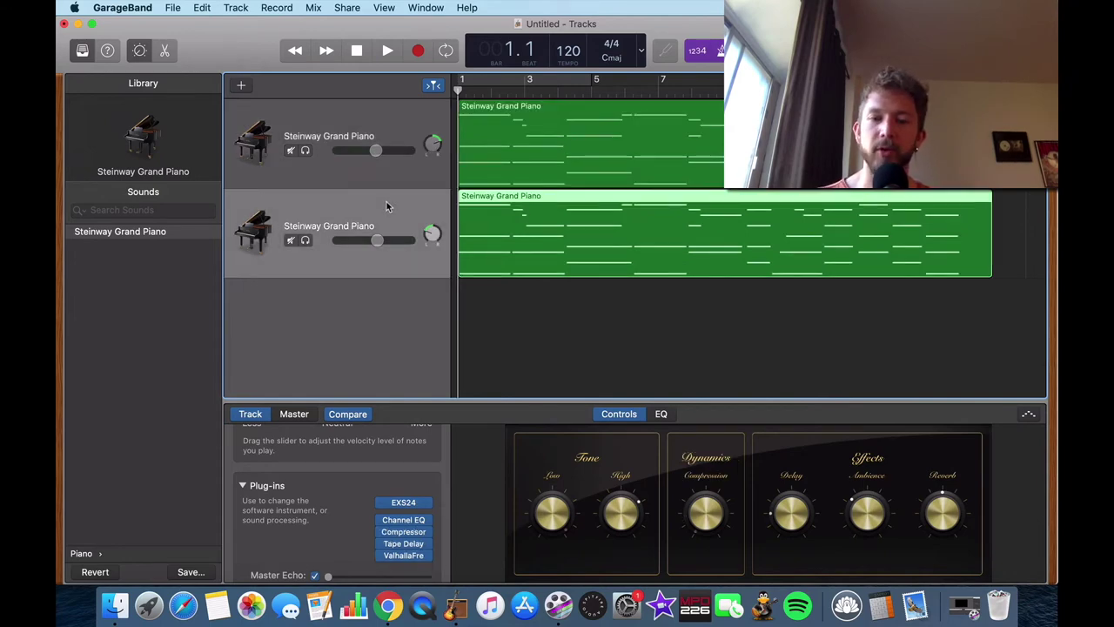
pyautogui.click(394, 120)
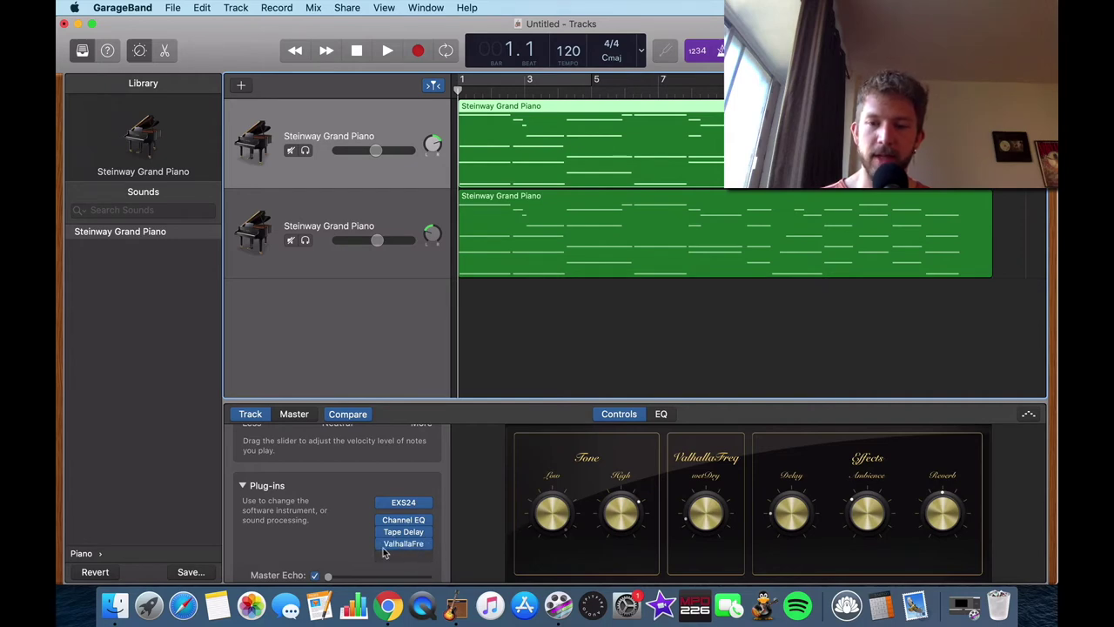
pyautogui.click(408, 208)
pyautogui.click(401, 124)
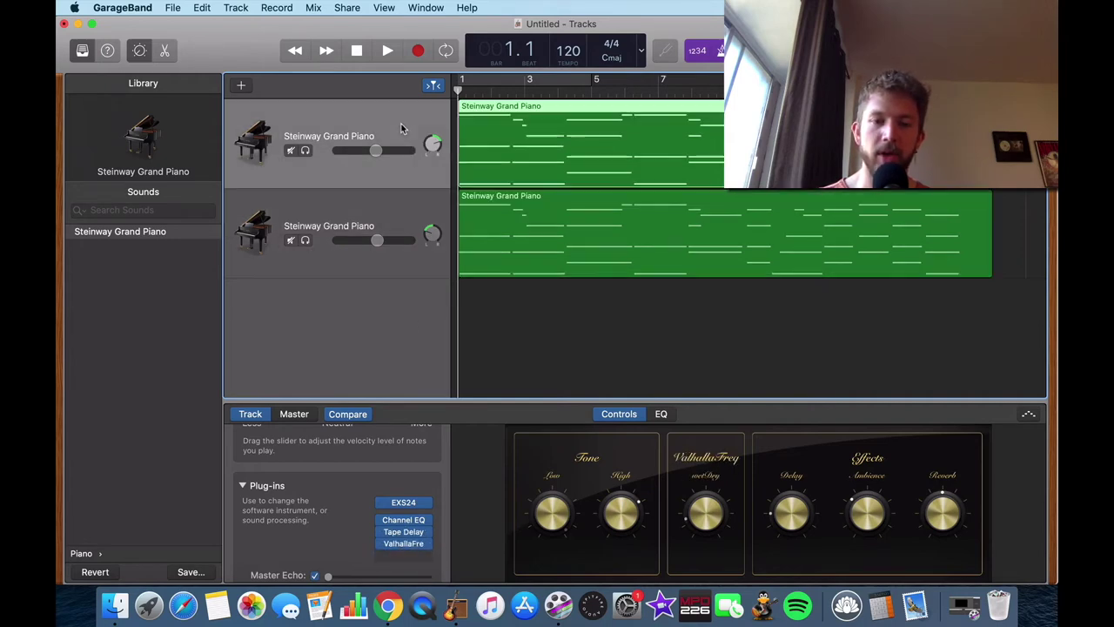
pyautogui.click(393, 214)
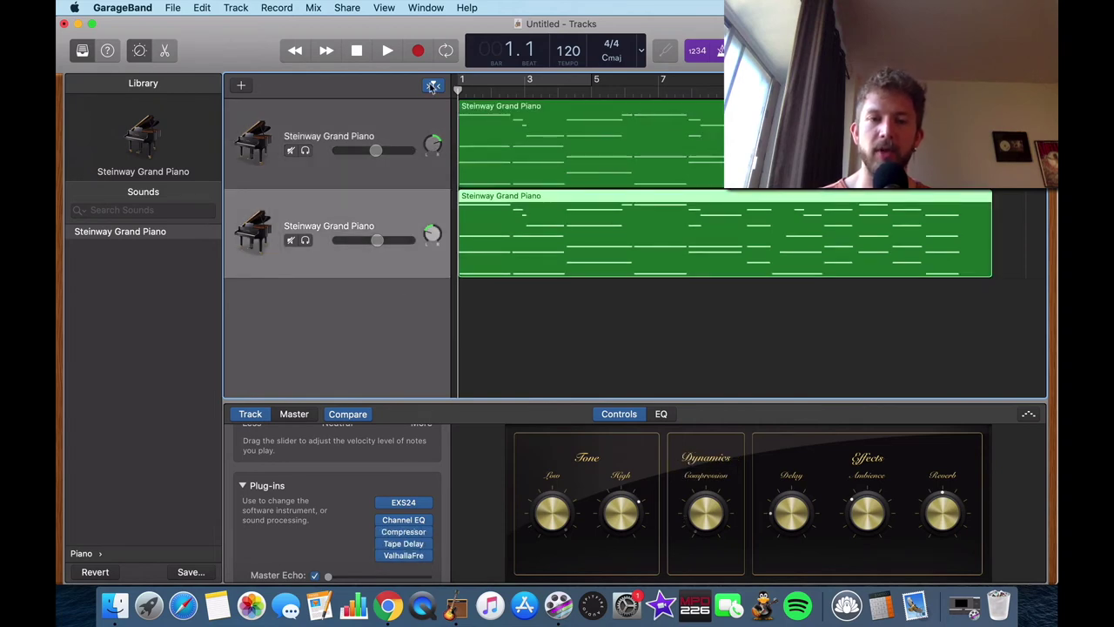
# - Bypass the ValhallaFreqEcho and Tape Delay plug-ins on the first Steinway Grand Piano track
pyautogui.click(410, 119)
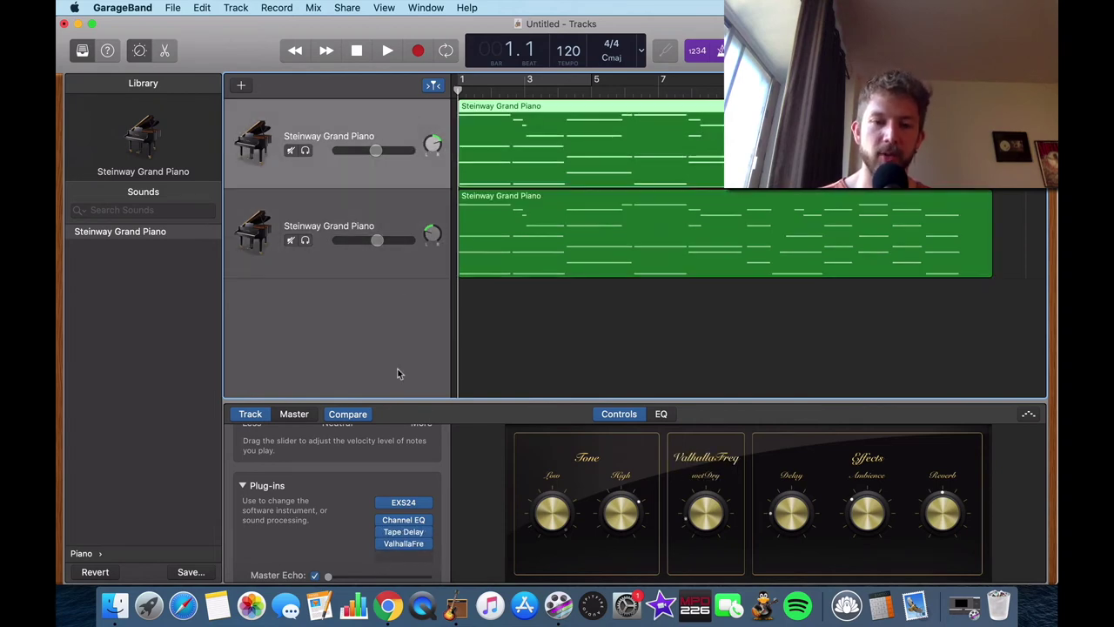
pyautogui.click(381, 544)
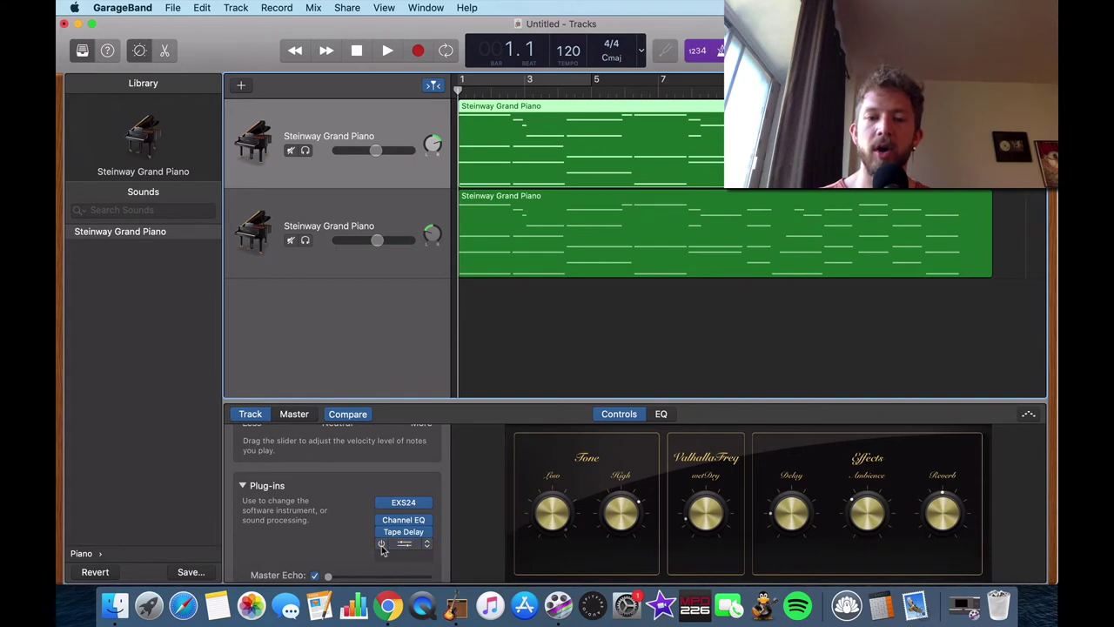
pyautogui.click(381, 532)
# - Set the ValhallaFreqEcho delay on the duplicate piano track to 0.32 ms and close the plug-in window
pyautogui.click(392, 232)
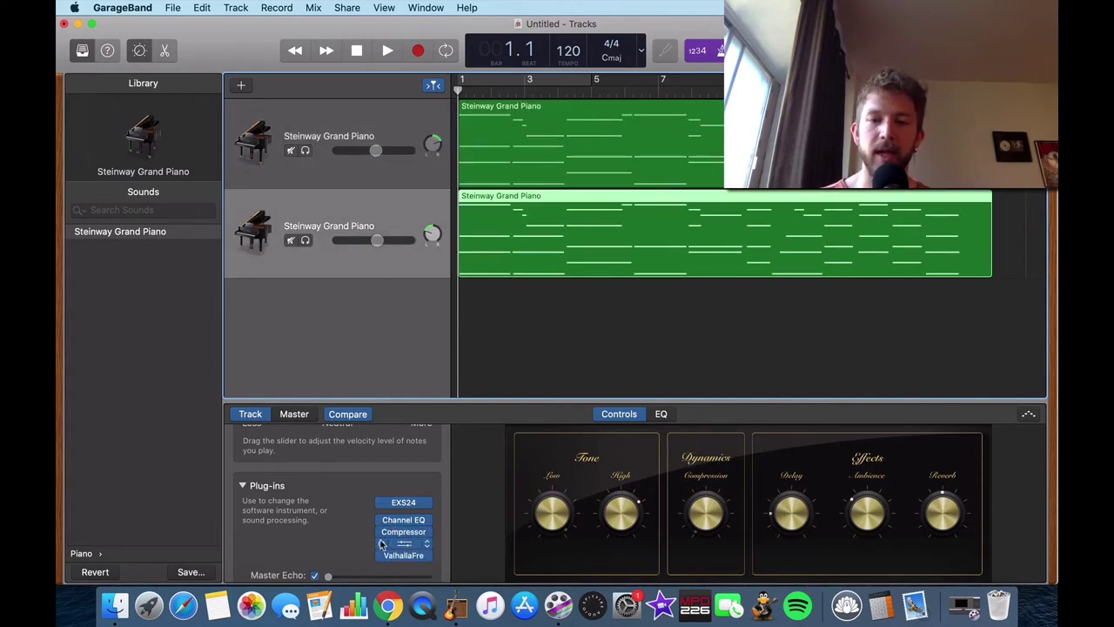
pyautogui.click(403, 557)
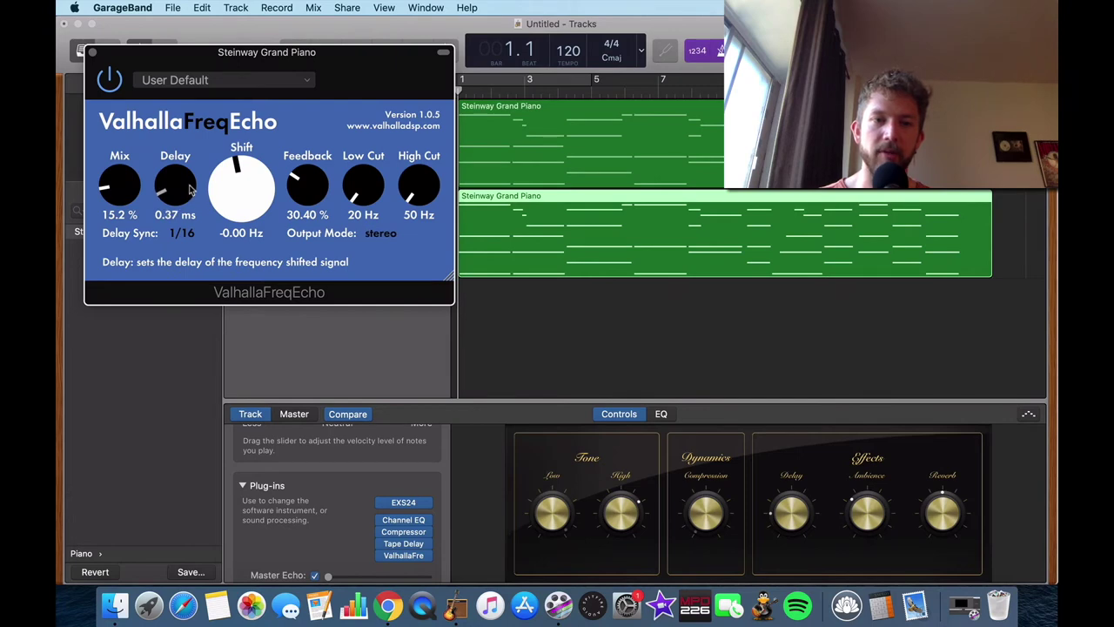
pyautogui.scroll(-2, 191, 190)
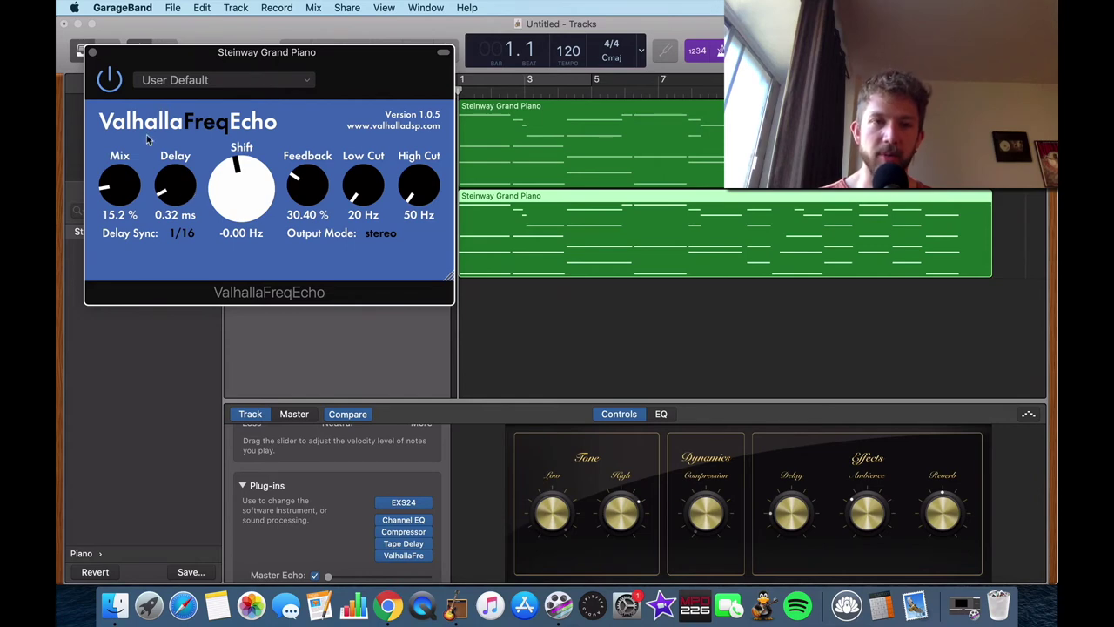
pyautogui.click(93, 53)
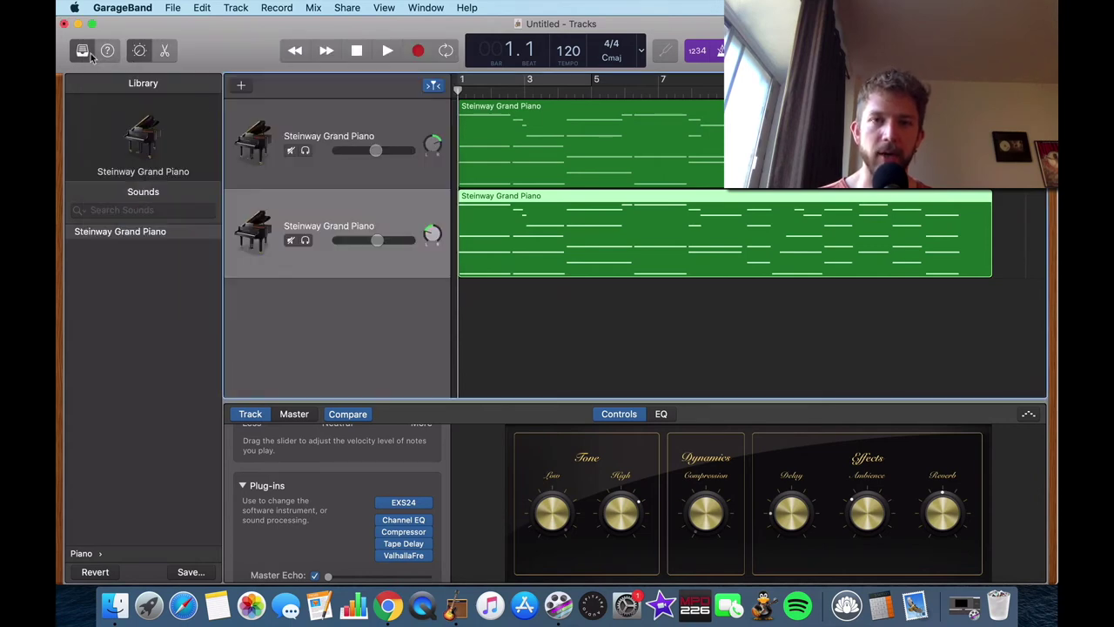
# - Play the project from the start and quantize the first track's piano region to 1/16 notes
pyautogui.click(389, 51)
pyautogui.press('XF86AudioRaiseVolume')
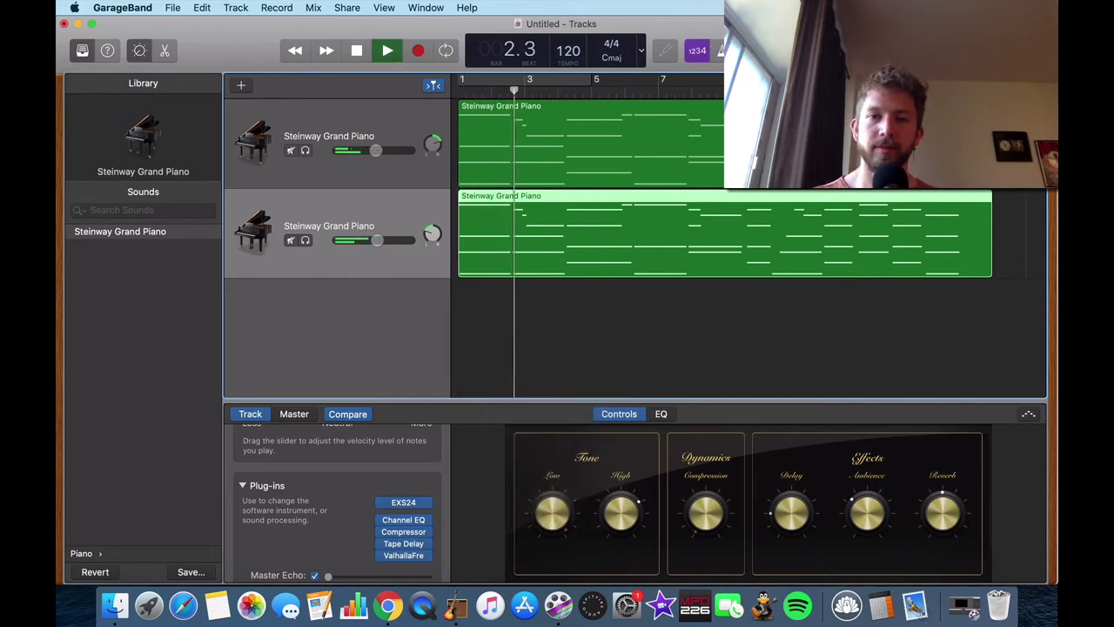
pyautogui.click(538, 170)
pyautogui.scroll(1, 329, 484)
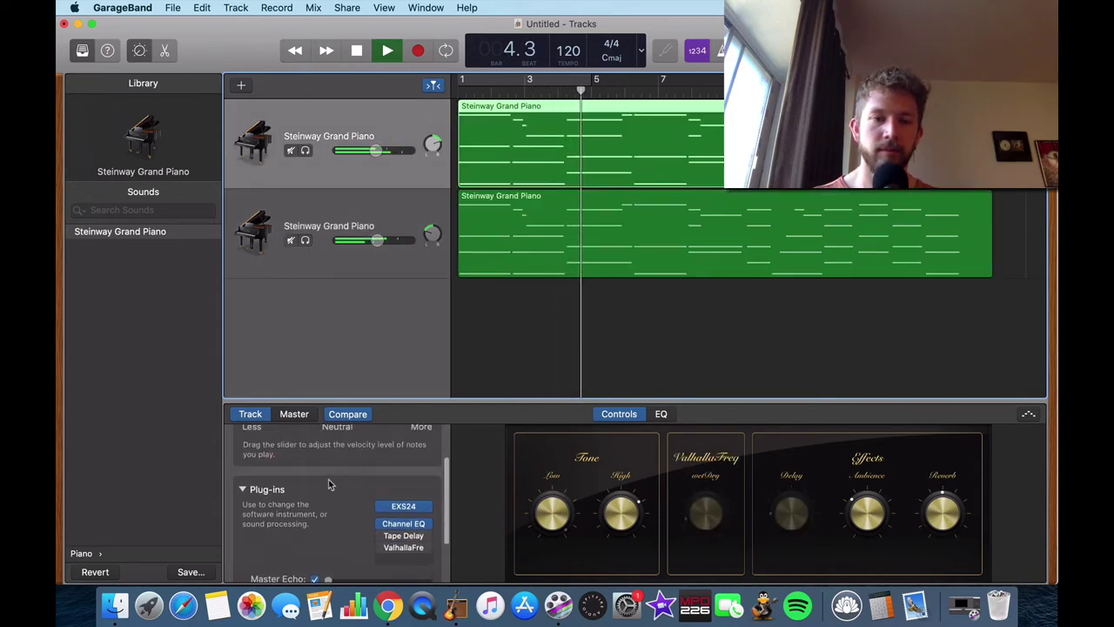
pyautogui.scroll(3, 329, 484)
pyautogui.doubleClick(513, 169)
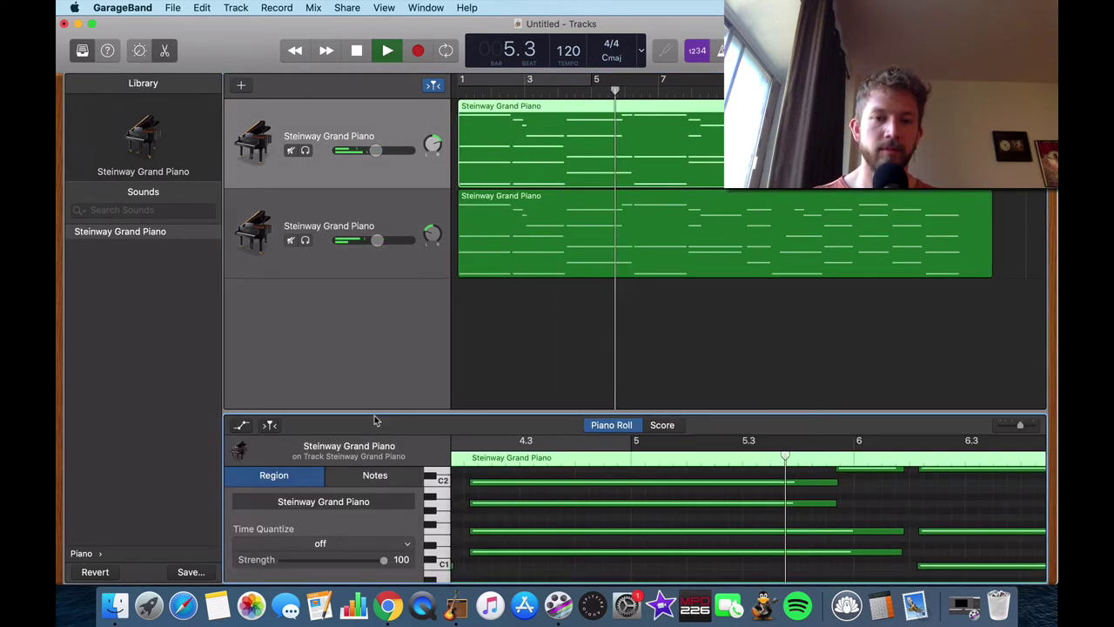
pyautogui.click(343, 542)
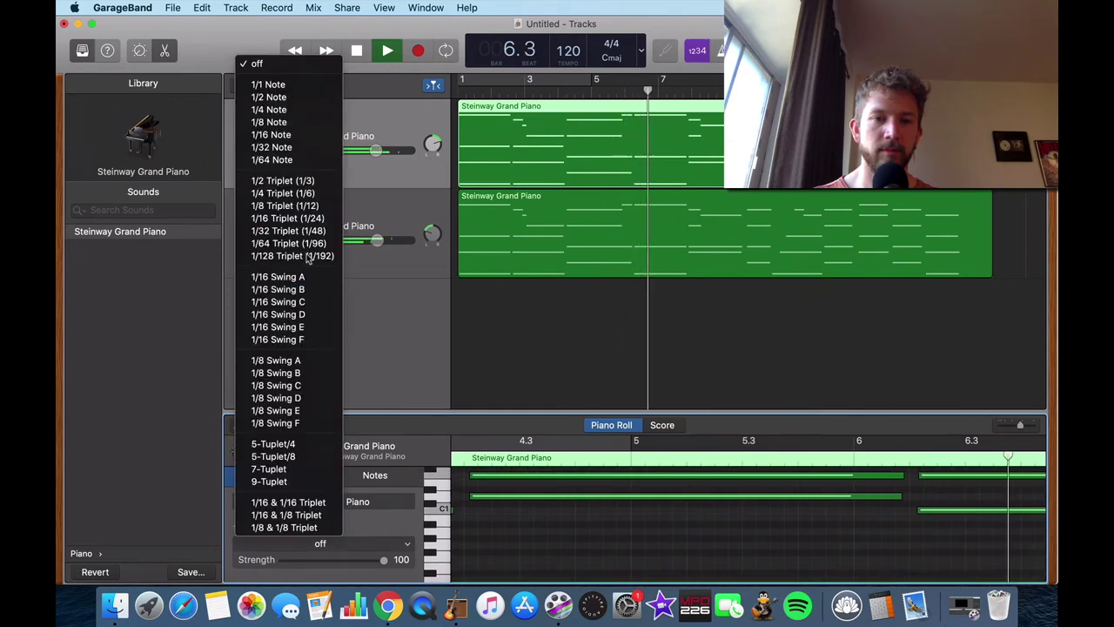
pyautogui.click(279, 134)
# - Quantize the duplicate track's piano region to 1/16 notes as well
pyautogui.click(383, 211)
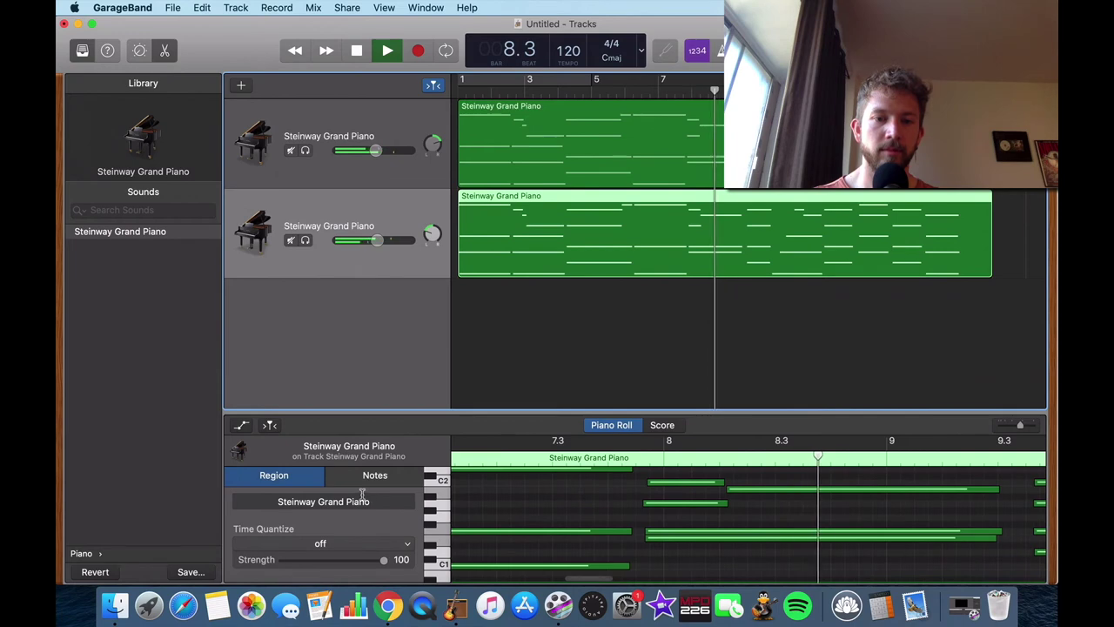
pyautogui.click(370, 543)
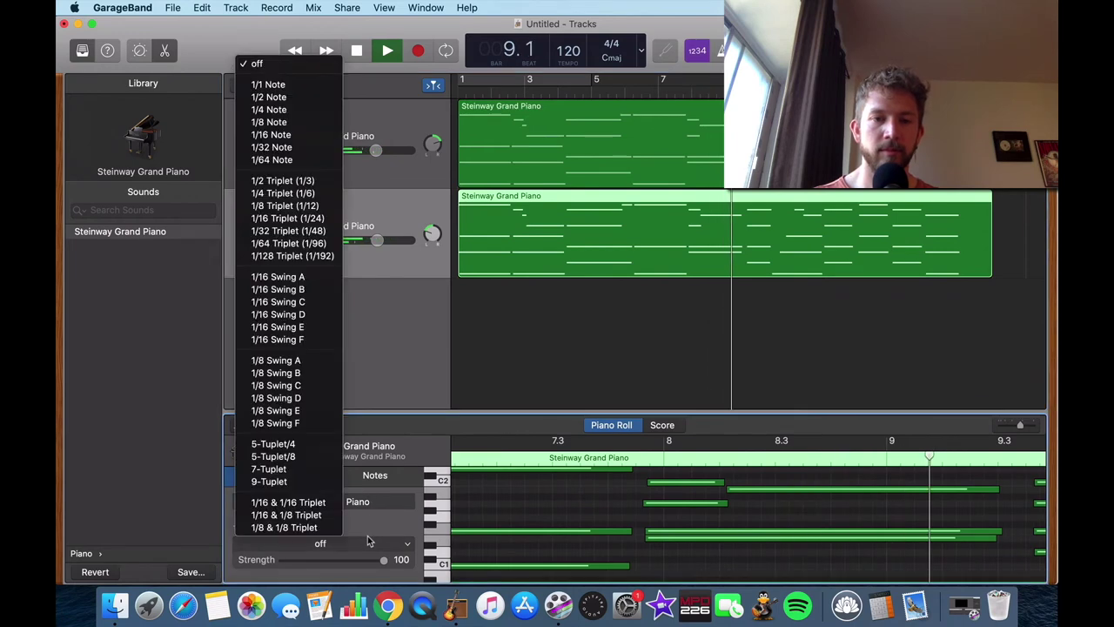
pyautogui.click(277, 137)
# - Deselect the regions, stop playback and return the playhead to the start of the project
pyautogui.click(526, 328)
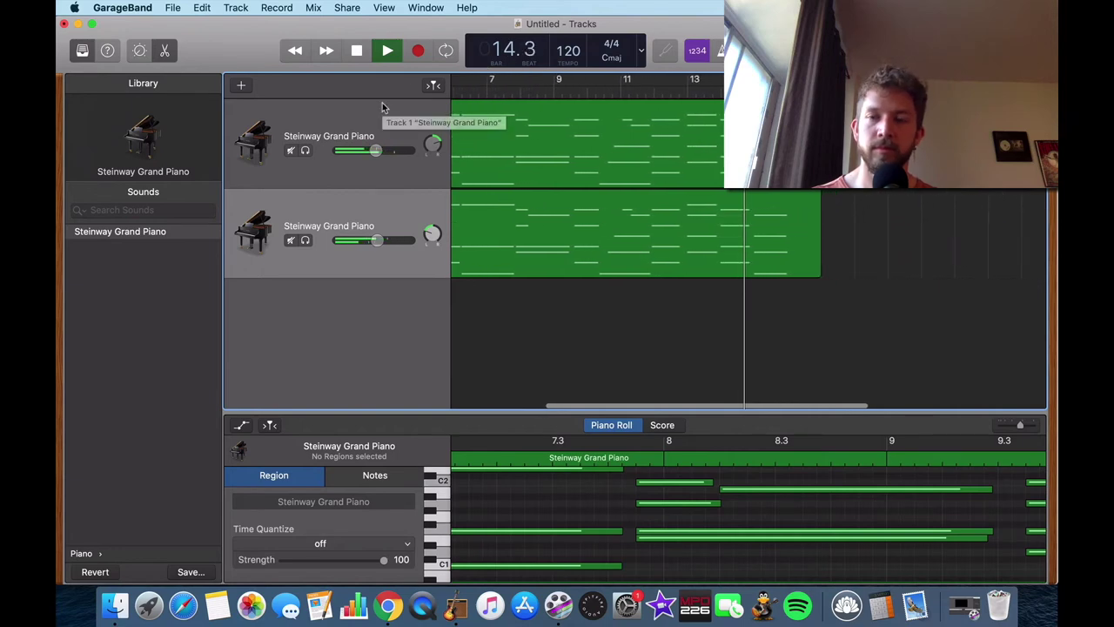
pyautogui.click(357, 51)
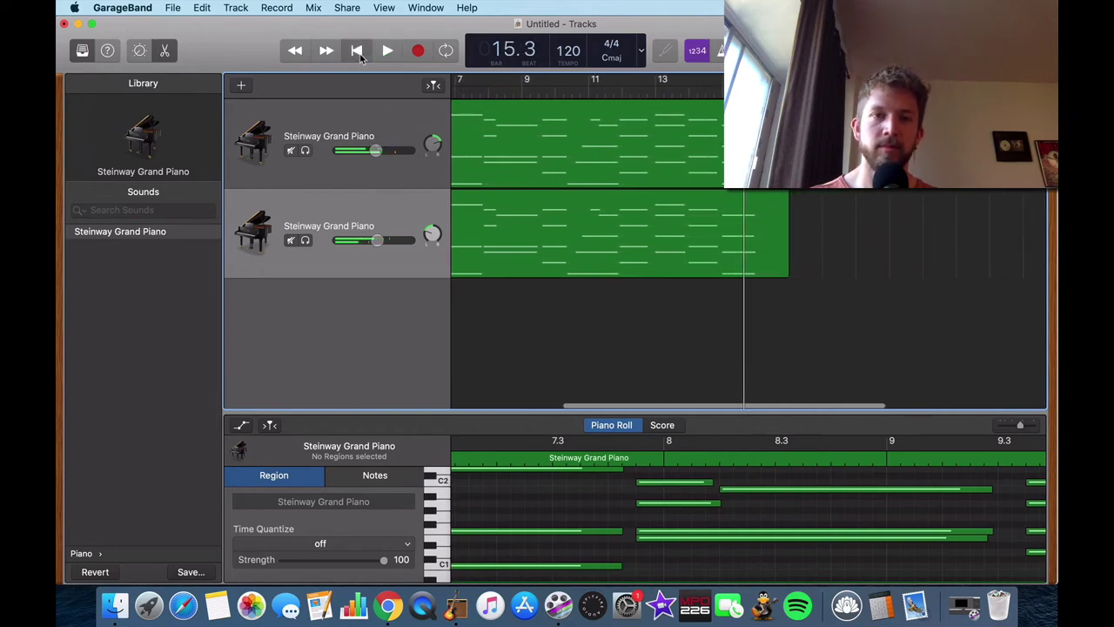
pyautogui.click(357, 50)
# - Compare the tone, dynamics and effects controls of the two Steinway Grand Piano tracks
pyautogui.click(369, 117)
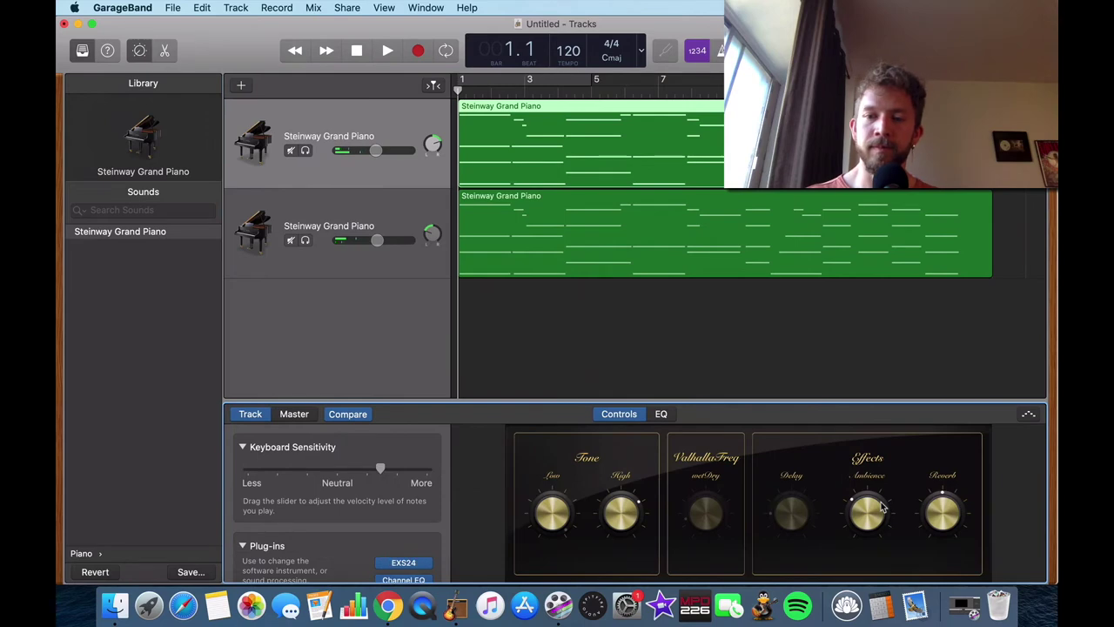
pyautogui.click(394, 208)
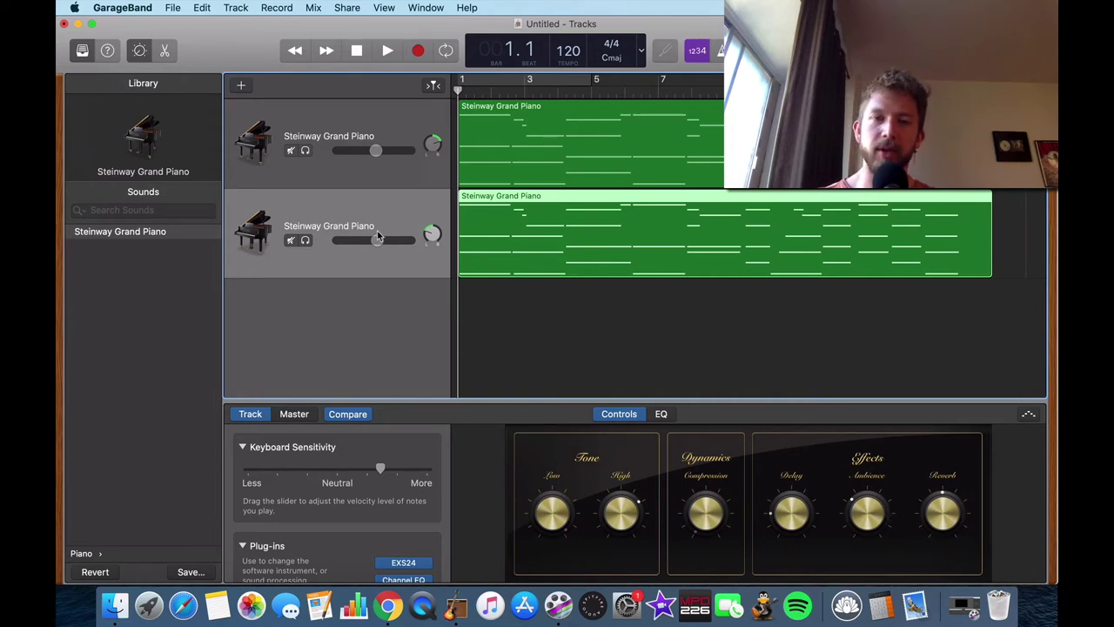
pyautogui.click(391, 147)
pyautogui.click(399, 205)
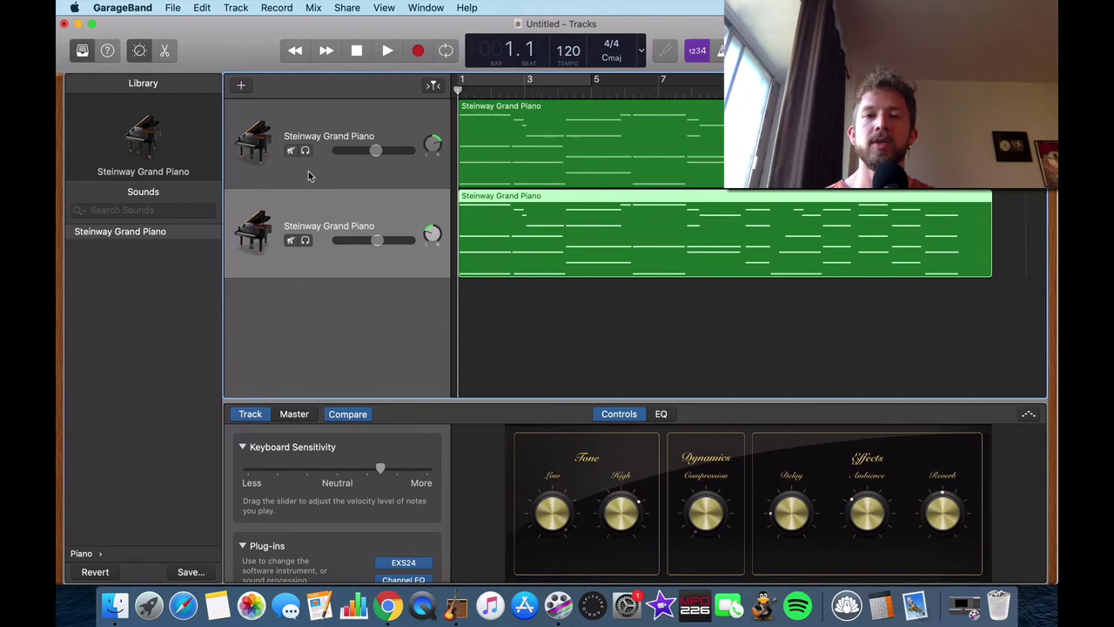
pyautogui.click(357, 146)
pyautogui.click(386, 221)
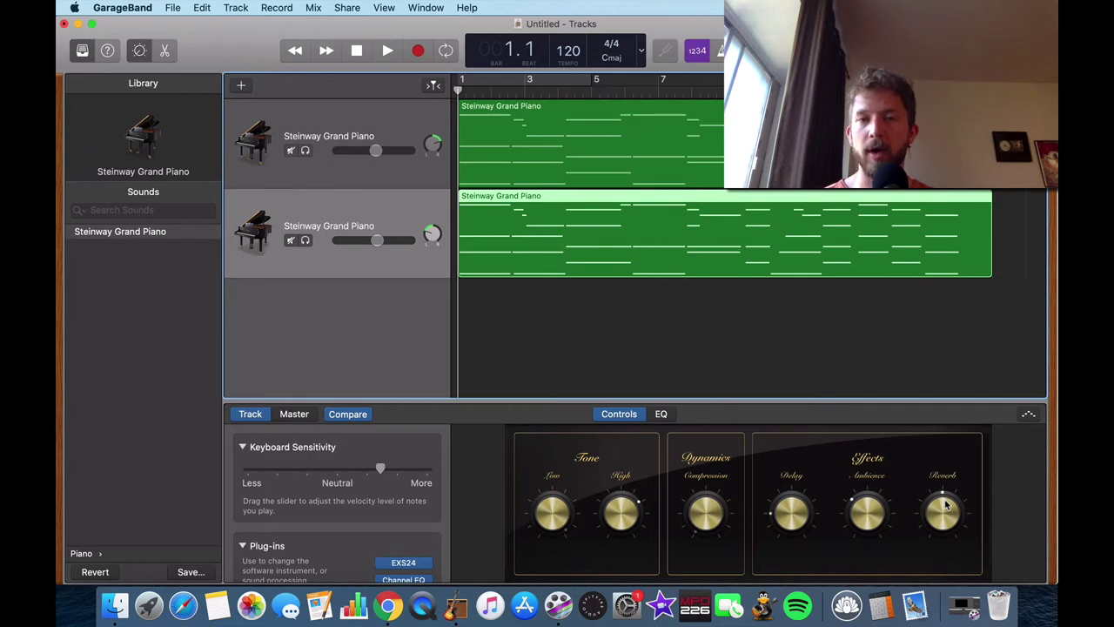
pyautogui.click(401, 126)
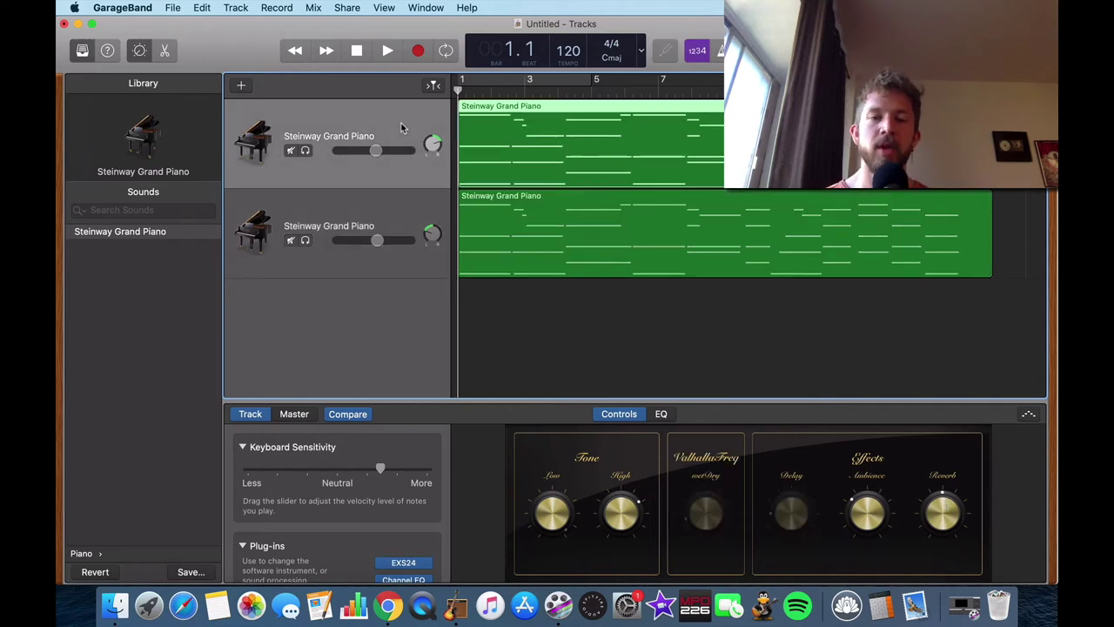
pyautogui.click(403, 212)
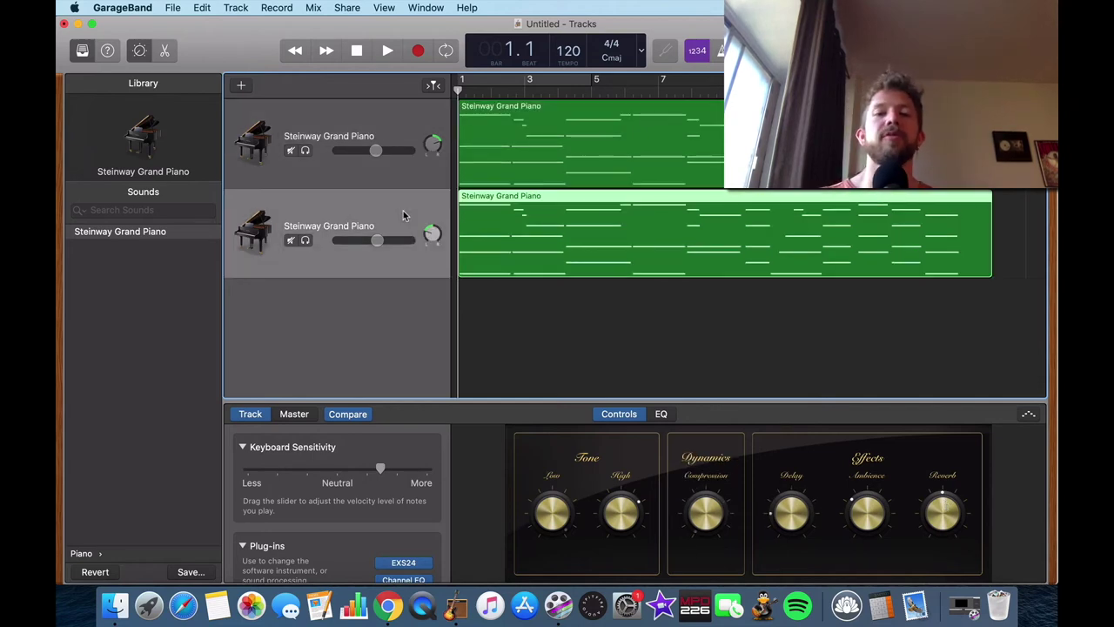
# - Add a new software instrument track and load the LABS instrument in stereo on it
pyautogui.rightClick(403, 212)
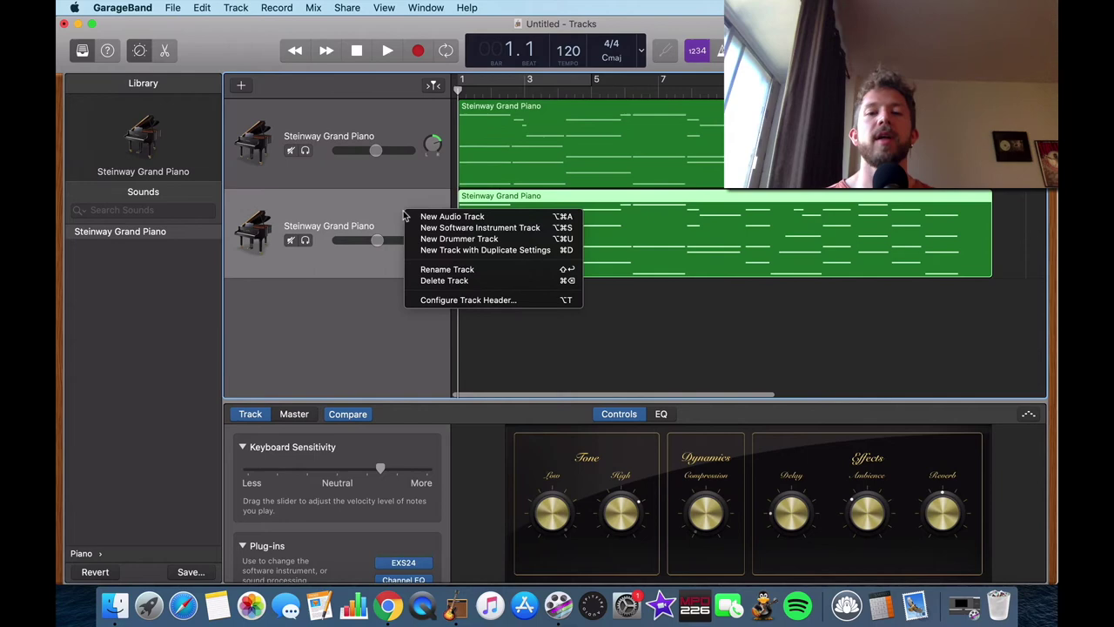
pyautogui.click(448, 228)
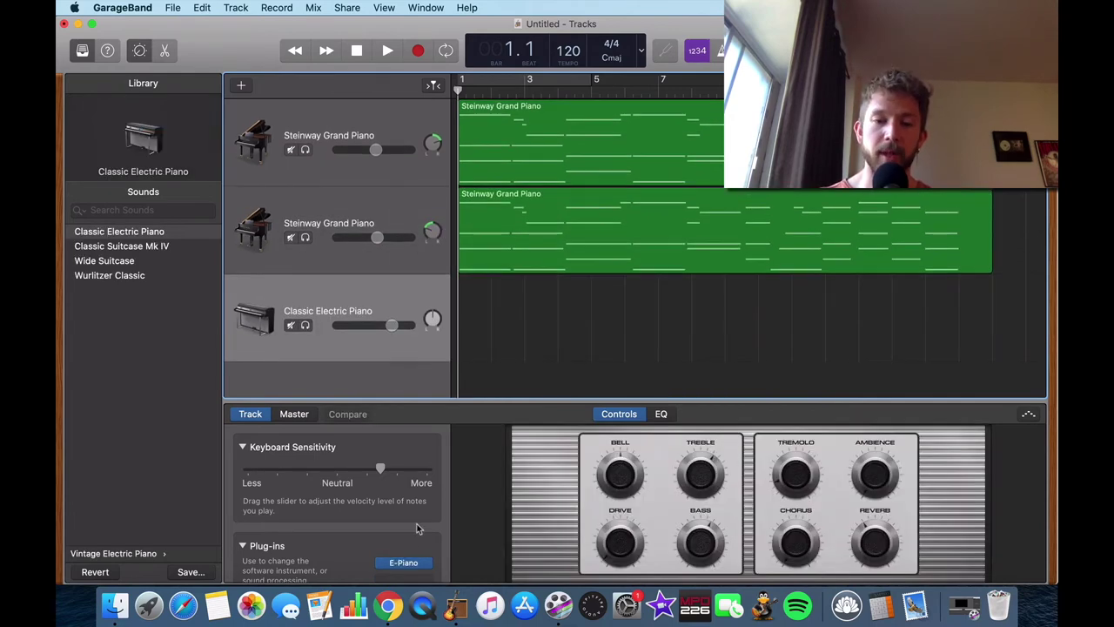
pyautogui.click(426, 563)
pyautogui.moveTo(428, 540)
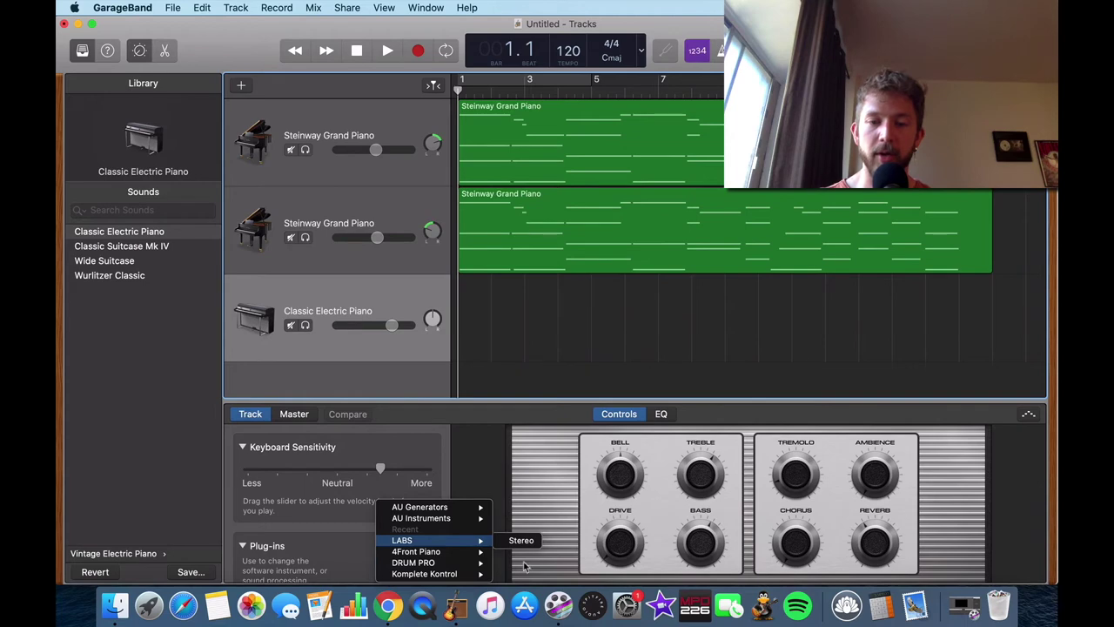
pyautogui.click(522, 540)
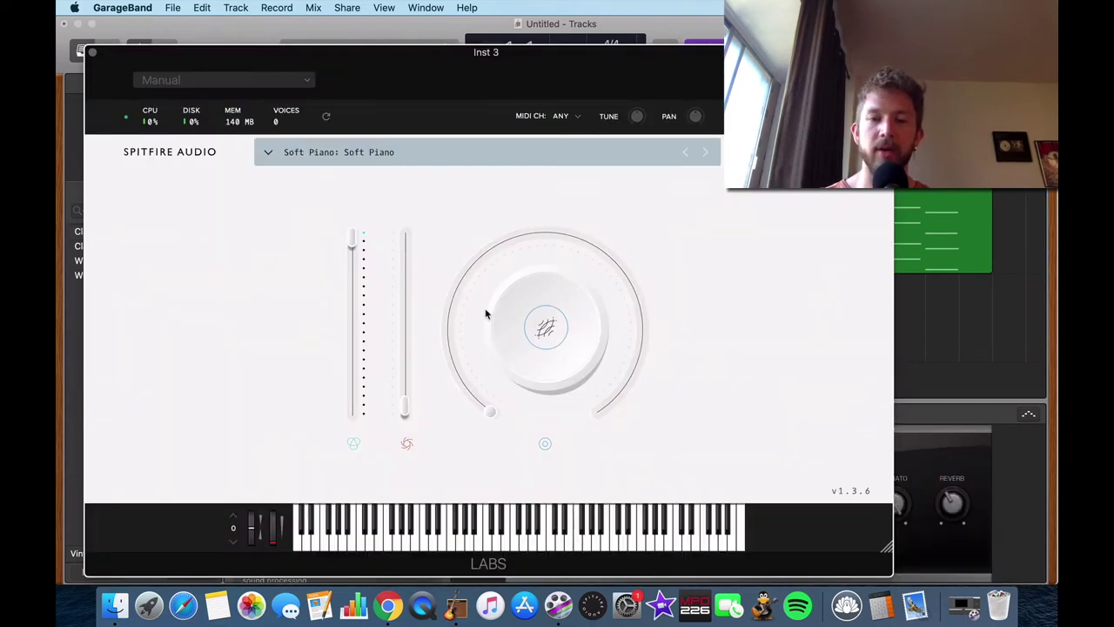
# - Open Musical Typing and play low chord notes C, E, G and D on the LABS Soft Piano in octave C1
pyautogui.press('super+k')
pyautogui.press('k')
pyautogui.press('a')
pyautogui.press('g')
pyautogui.press('l')
pyautogui.press('d')
pyautogui.press('k')
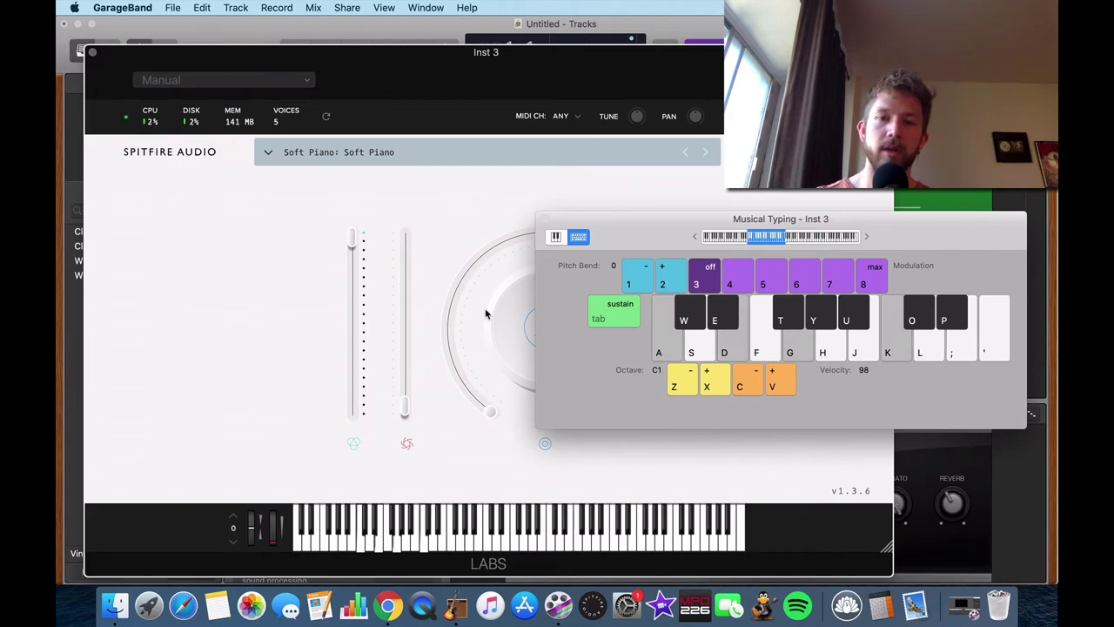
pyautogui.press('s')
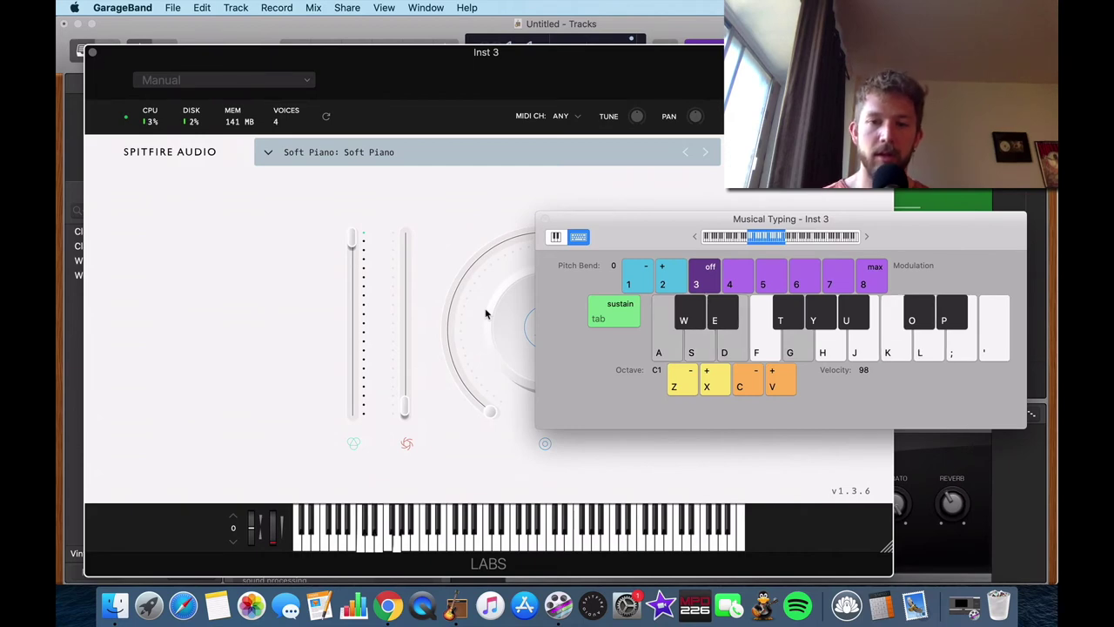
# - Raise the Musical Typing octave to C3 and play chords with melody notes on the LABS Soft Piano
pyautogui.click(714, 388)
pyautogui.click(713, 388)
pyautogui.press('a')
pyautogui.press('g')
pyautogui.press('k')
pyautogui.press('d')
pyautogui.press('j')
pyautogui.press('s')
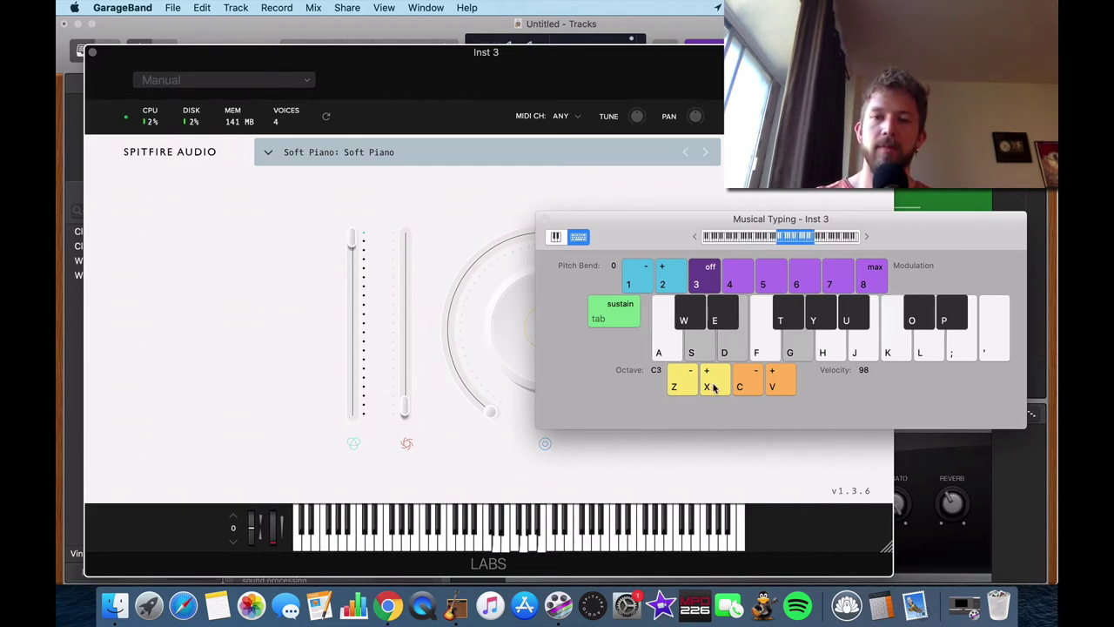
pyautogui.press('h')
pyautogui.press('j')
pyautogui.press('k')
pyautogui.press('h')
pyautogui.press('d')
pyautogui.press('a')
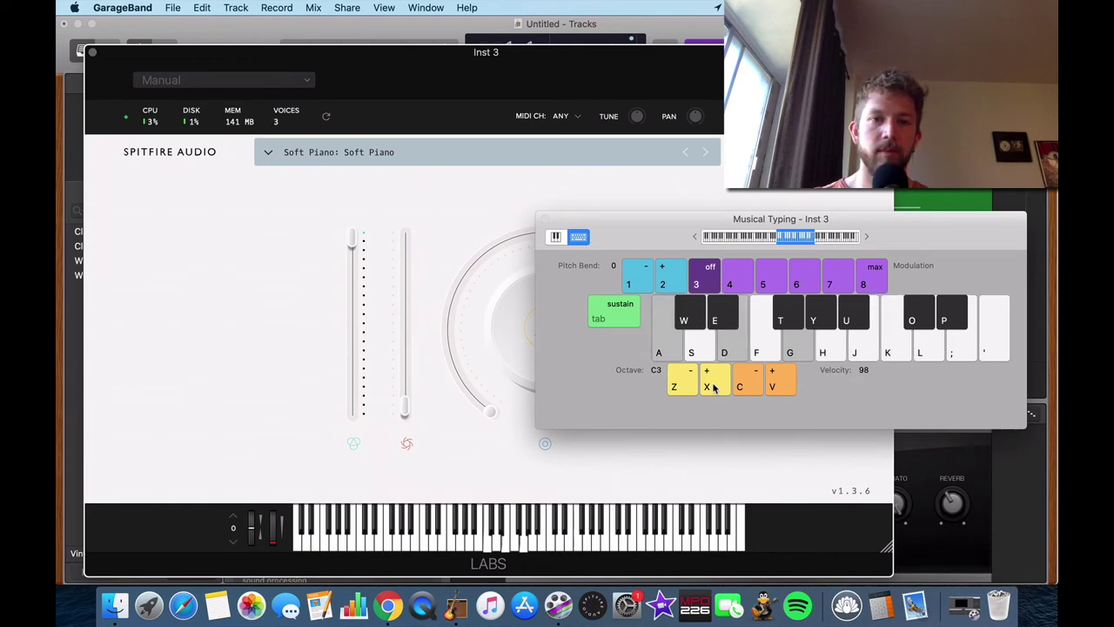
pyautogui.press('f')
pyautogui.press('l')
pyautogui.press('k')
pyautogui.press('d')
pyautogui.press('k')
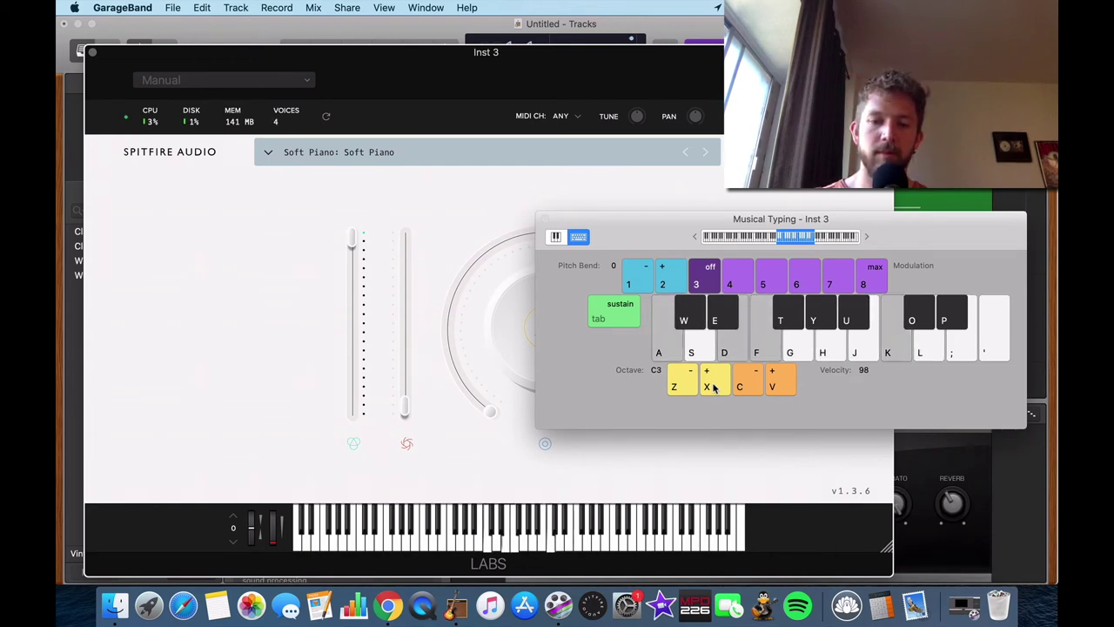
pyautogui.press('s')
pyautogui.press('j')
pyautogui.press('g')
pyautogui.press('l')
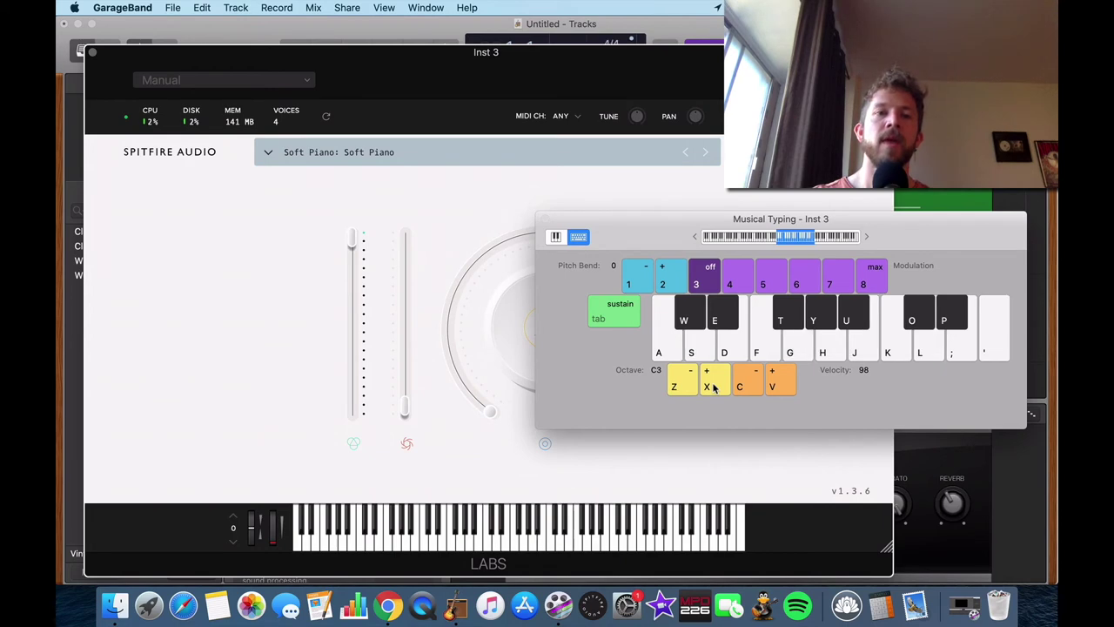
# - Close the LABS and Musical Typing windows and add a Channel EQ plug-in to the Inst 3 track
pyautogui.click(92, 52)
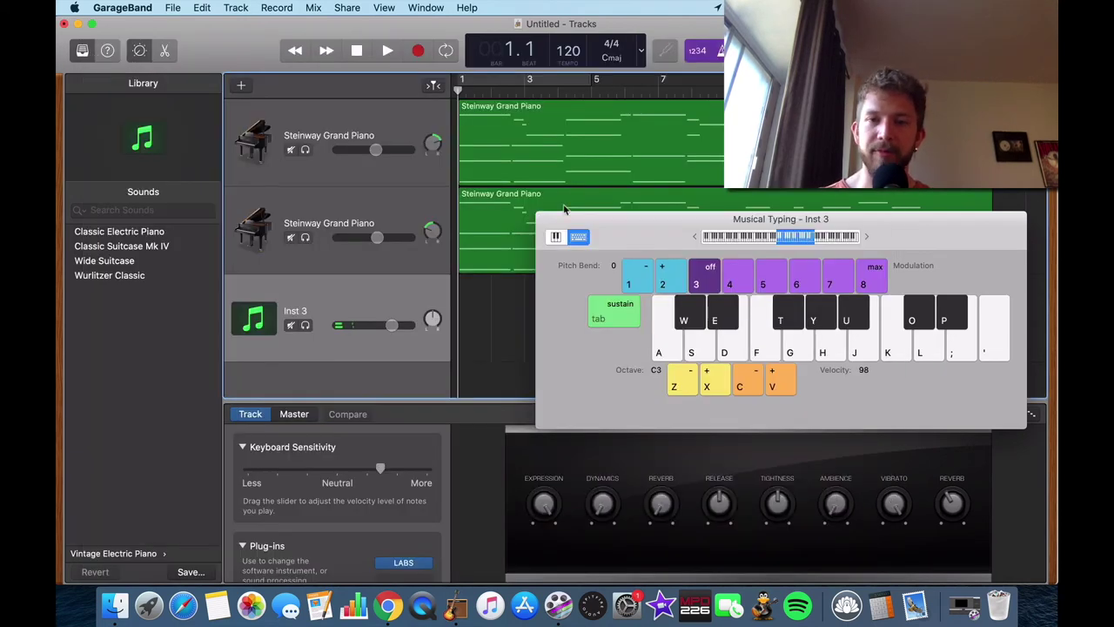
pyautogui.click(544, 217)
pyautogui.scroll(-3, 361, 446)
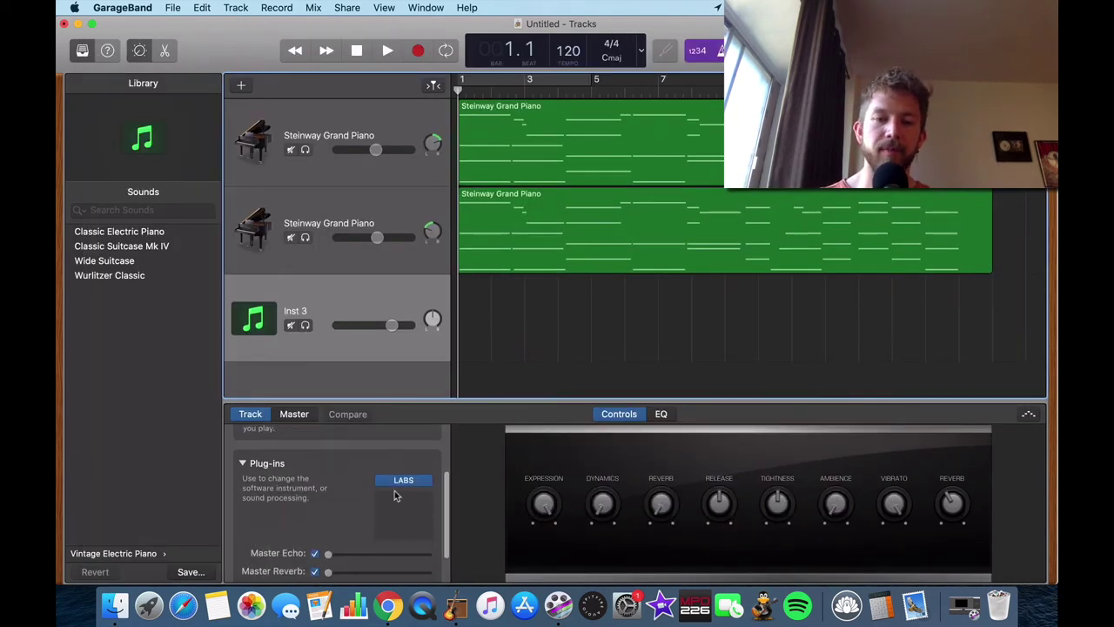
pyautogui.click(394, 495)
pyautogui.moveTo(420, 466)
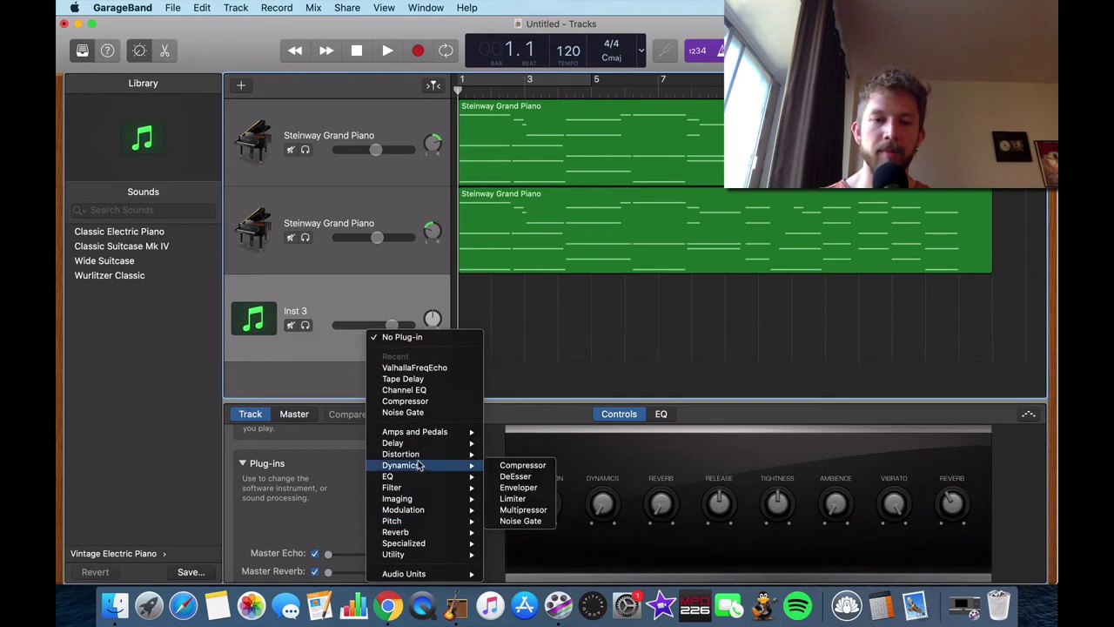
pyautogui.moveTo(414, 489)
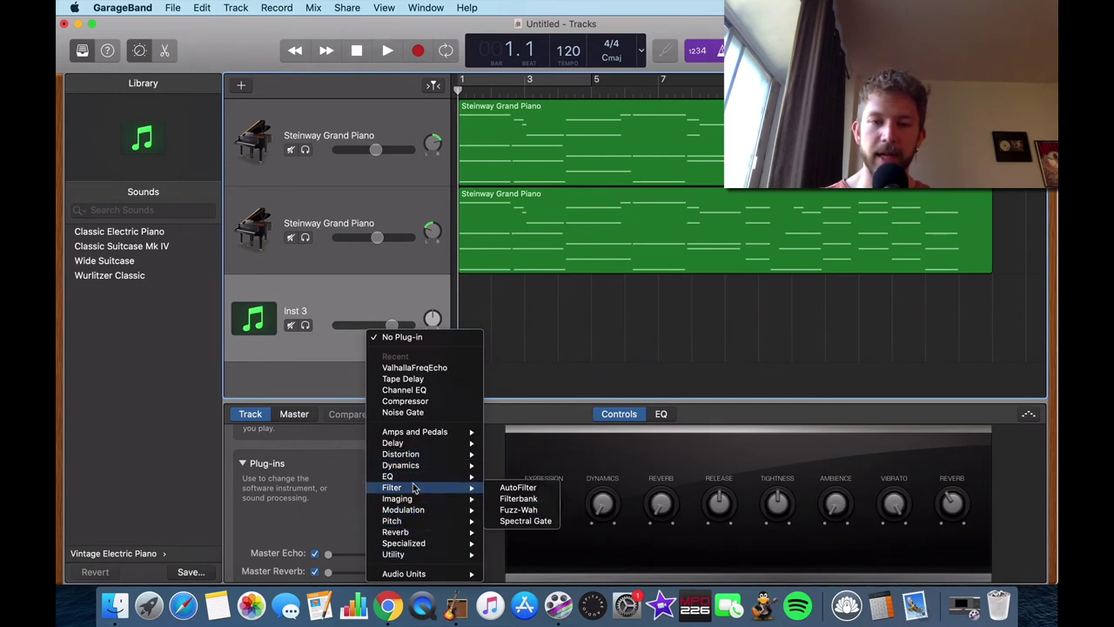
pyautogui.click(546, 477)
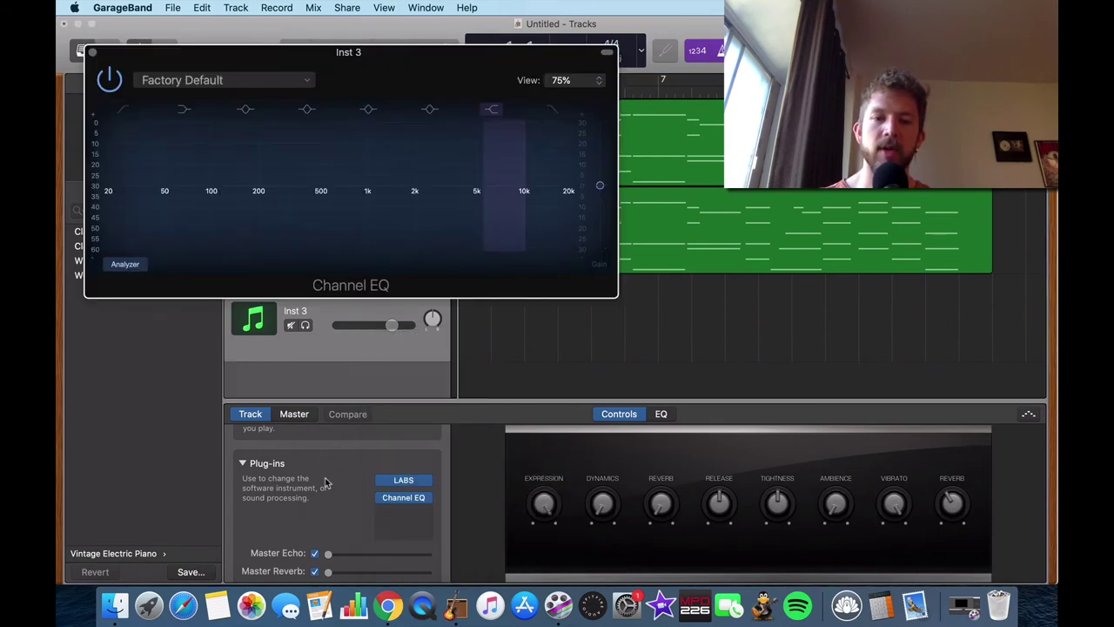
# - Add a Compressor plug-in to the Inst 3 track and place it ahead of the Channel EQ
pyautogui.click(422, 498)
pyautogui.scroll(-5, 424, 513)
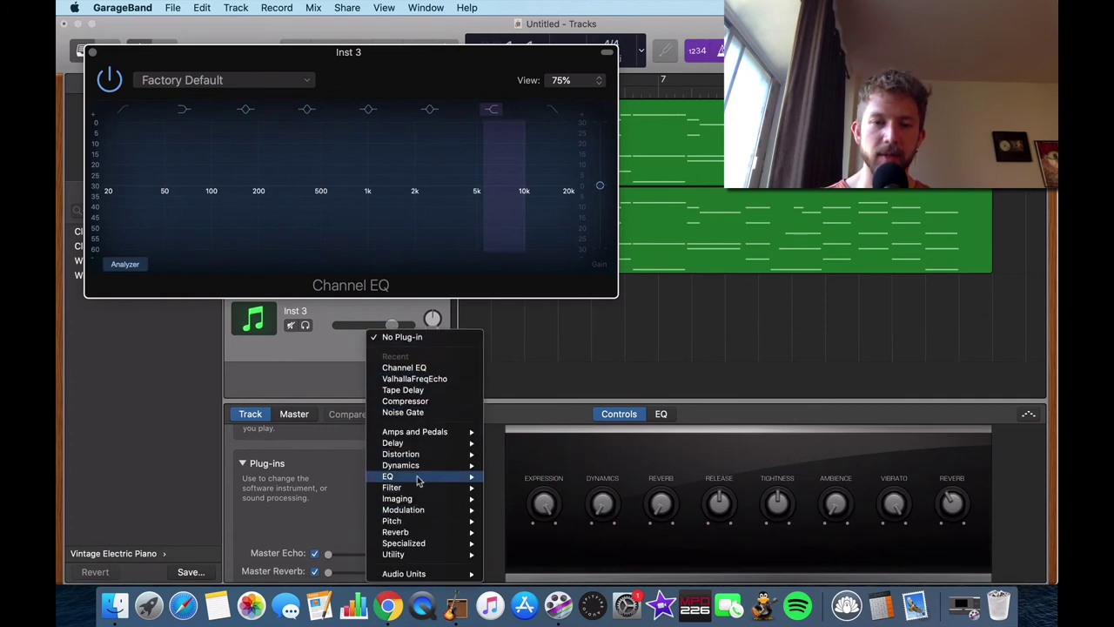
pyautogui.moveTo(412, 466)
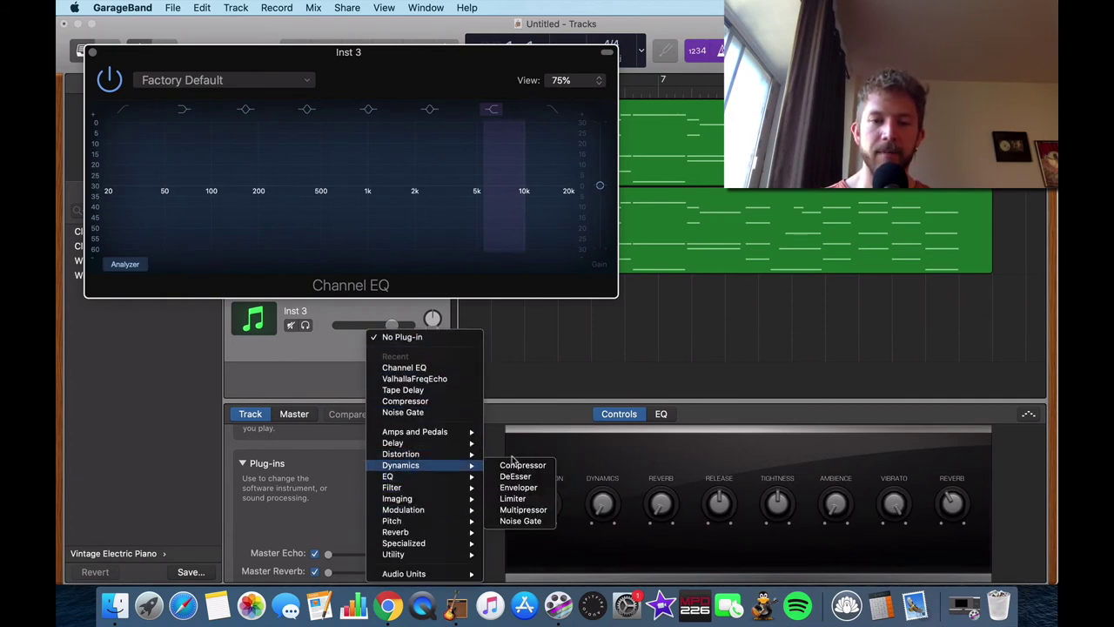
pyautogui.click(519, 467)
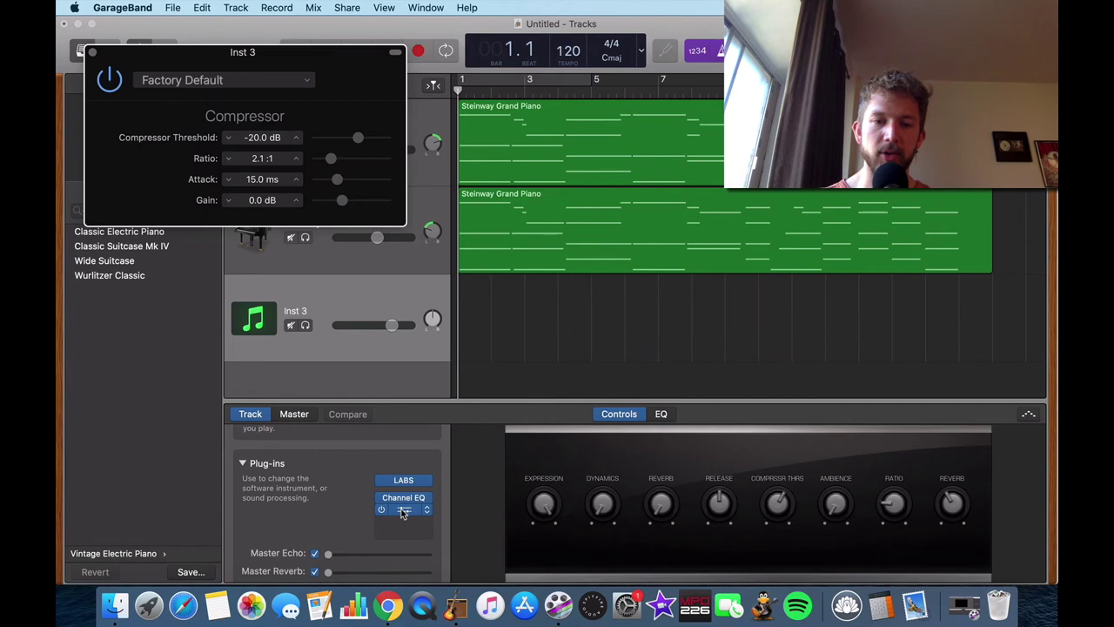
pyautogui.moveTo(403, 512); pyautogui.dragTo(400, 495)
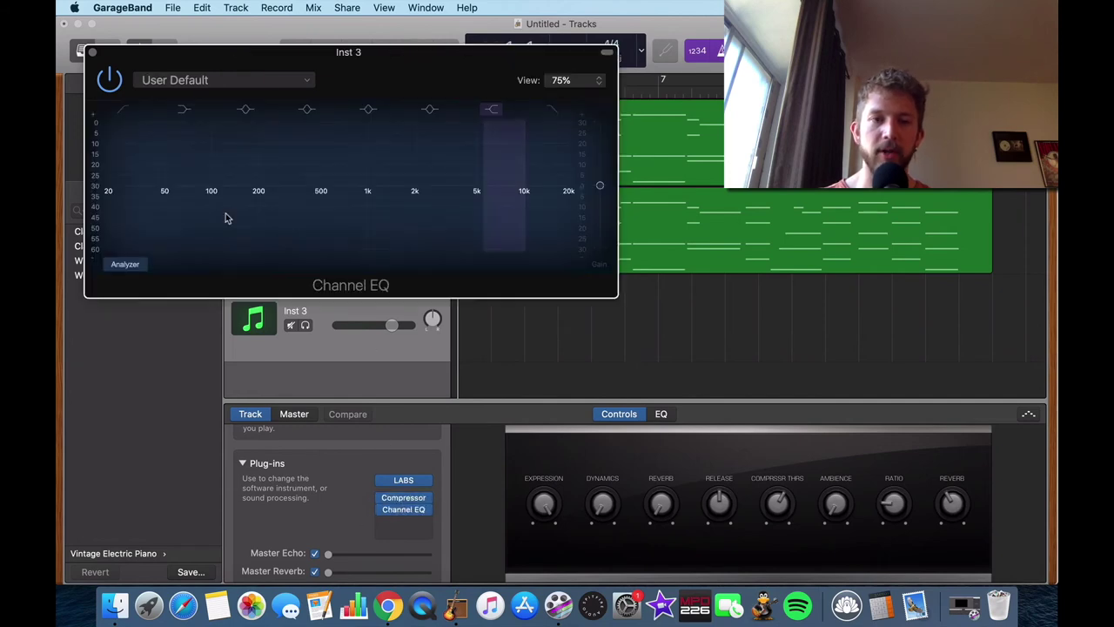
pyautogui.click(92, 52)
# - Apply the Piano preset from the Keyboards category to Inst 3's Compressor and close its window
pyautogui.click(403, 496)
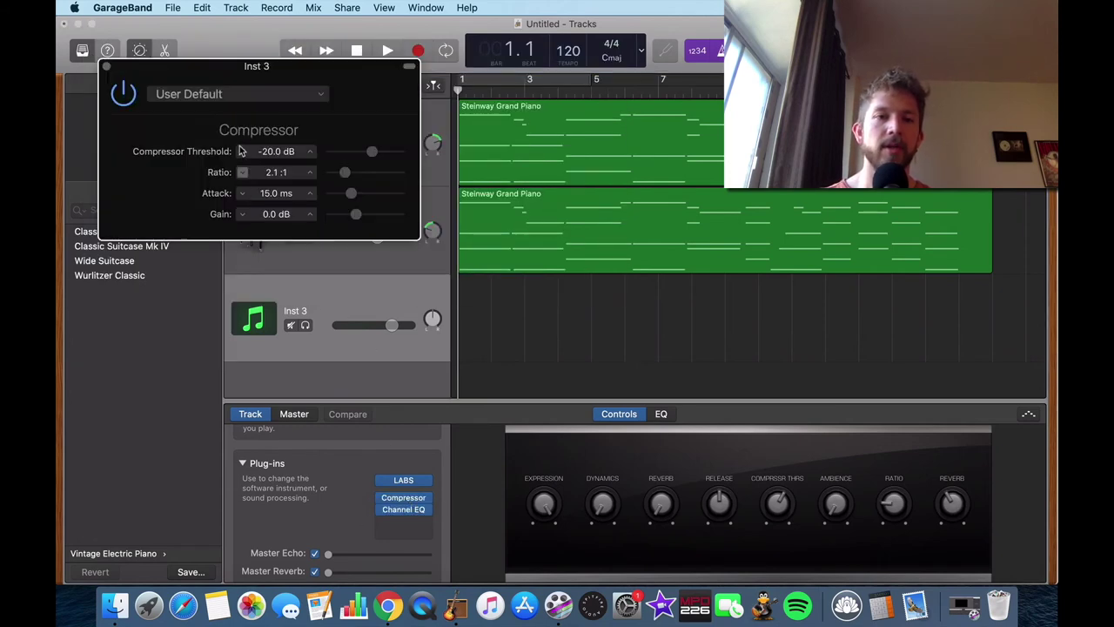
pyautogui.click(247, 94)
pyautogui.moveTo(241, 276)
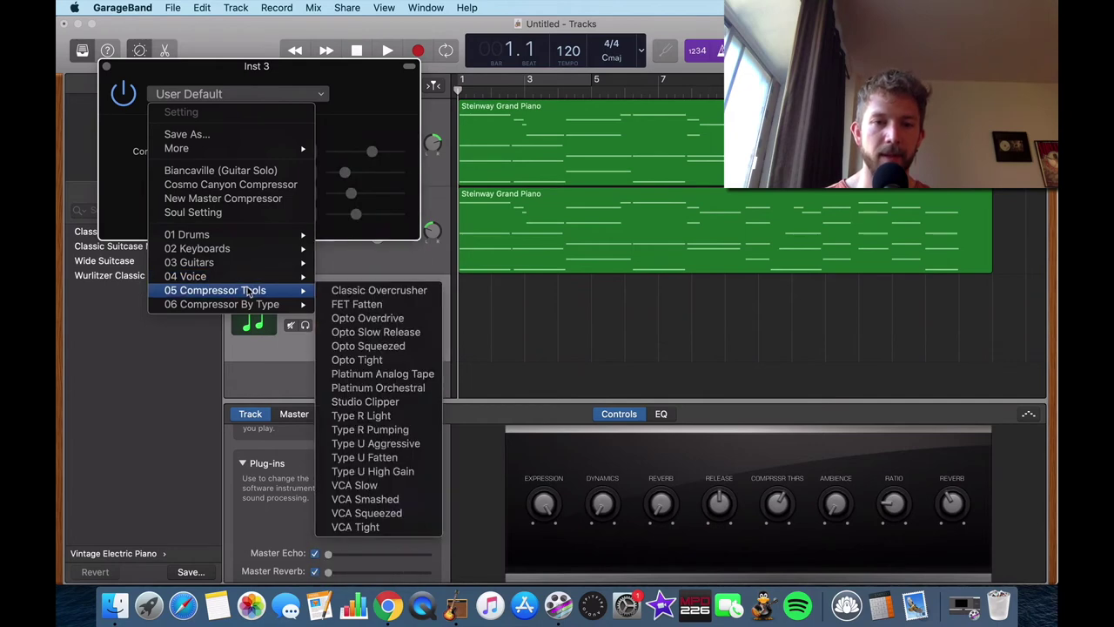
pyautogui.moveTo(235, 249)
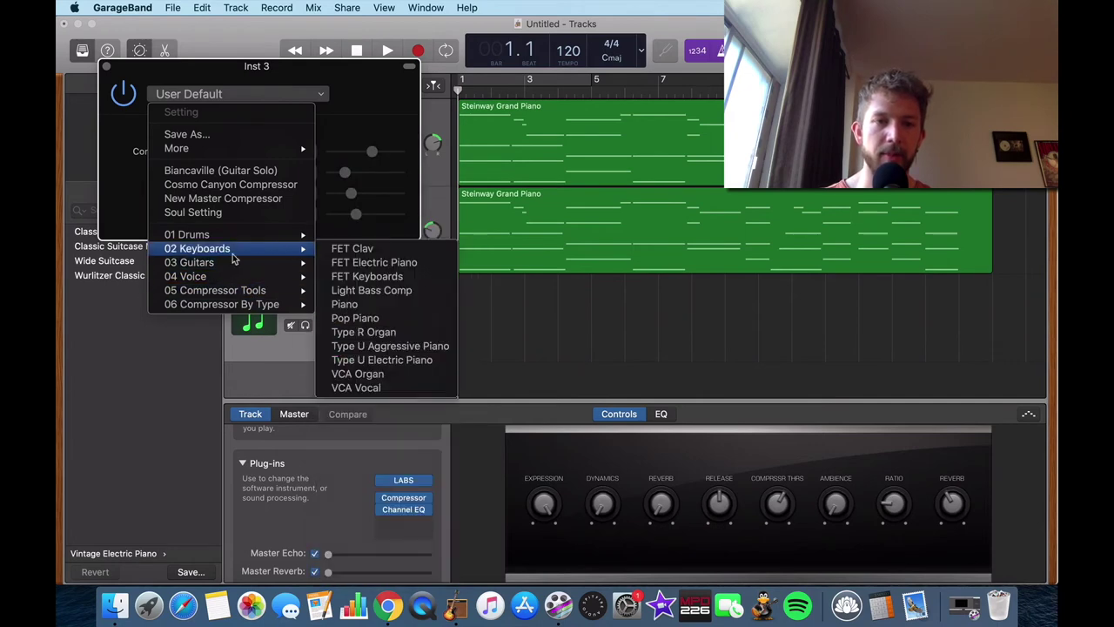
pyautogui.click(365, 305)
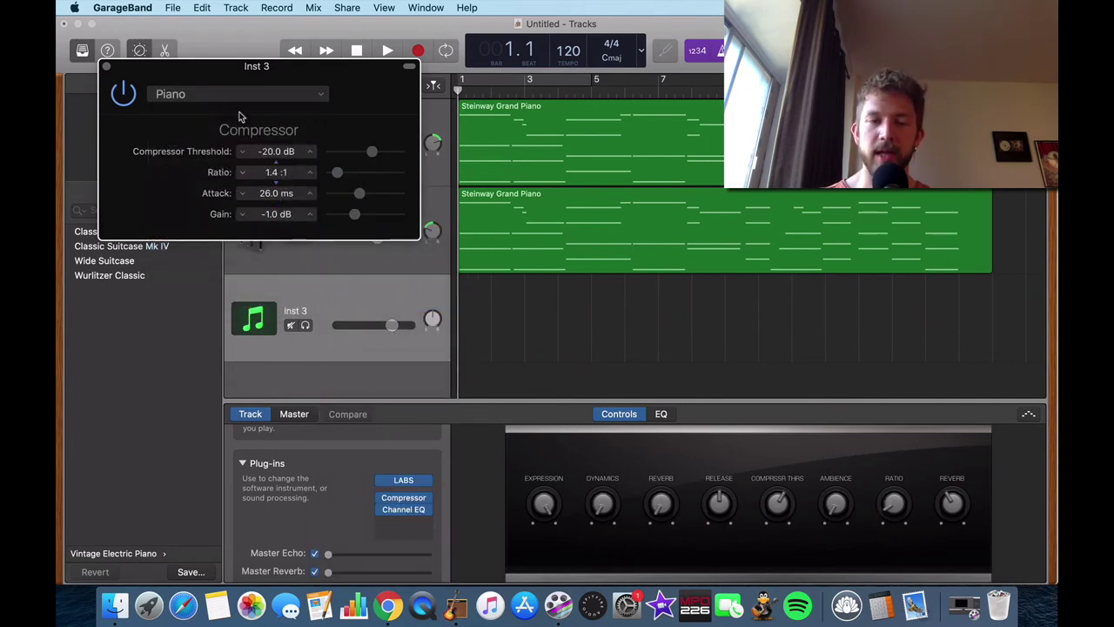
pyautogui.click(105, 67)
# - Apply the Piano High keyboard preset to Inst 3's Channel EQ and lower its low-mid boost slightly
pyautogui.click(403, 509)
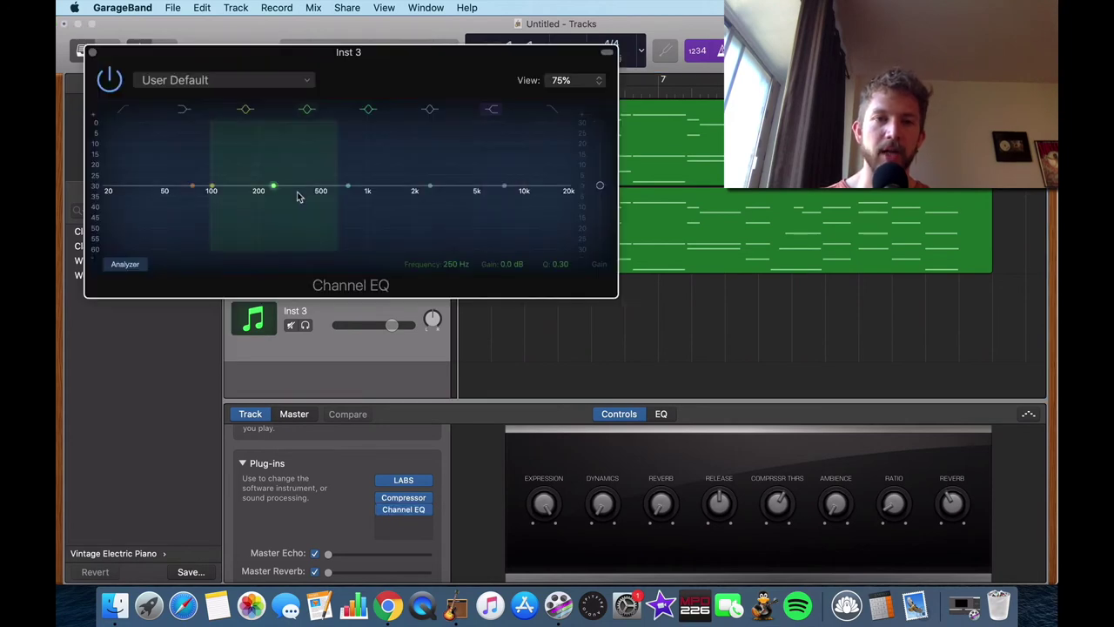
pyautogui.click(246, 87)
pyautogui.moveTo(198, 506)
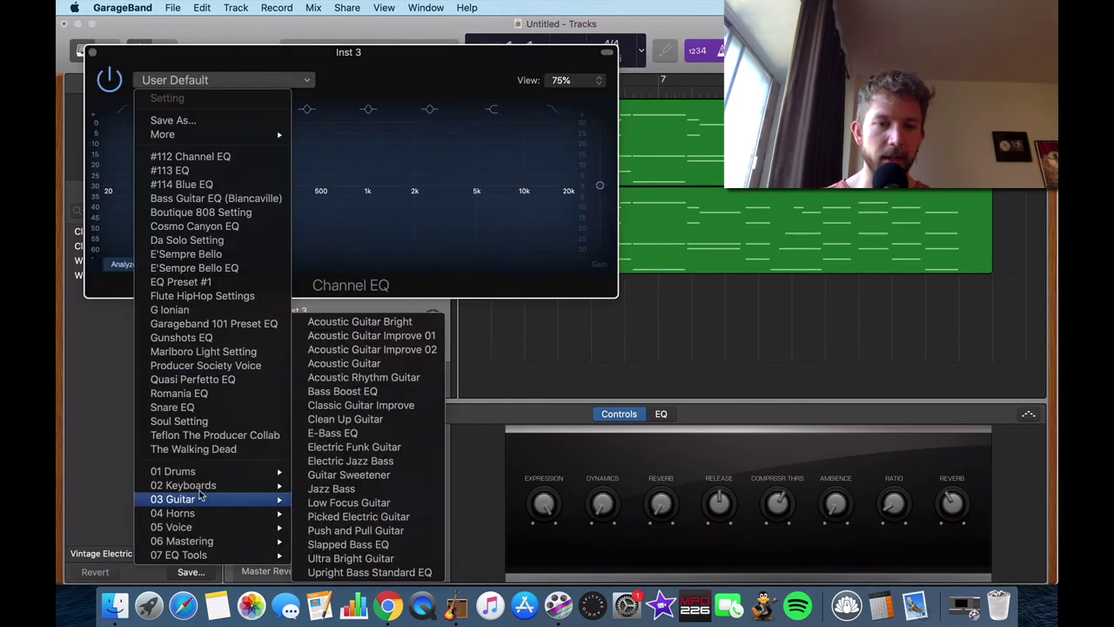
pyautogui.moveTo(200, 486)
pyautogui.click(350, 449)
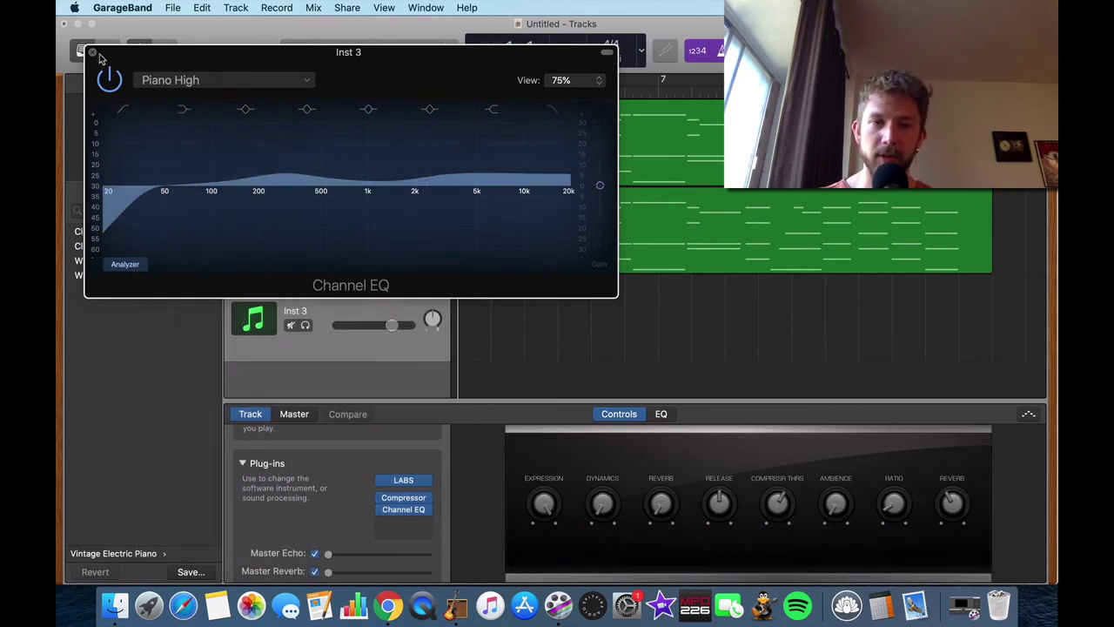
pyautogui.moveTo(291, 172); pyautogui.dragTo(288, 184)
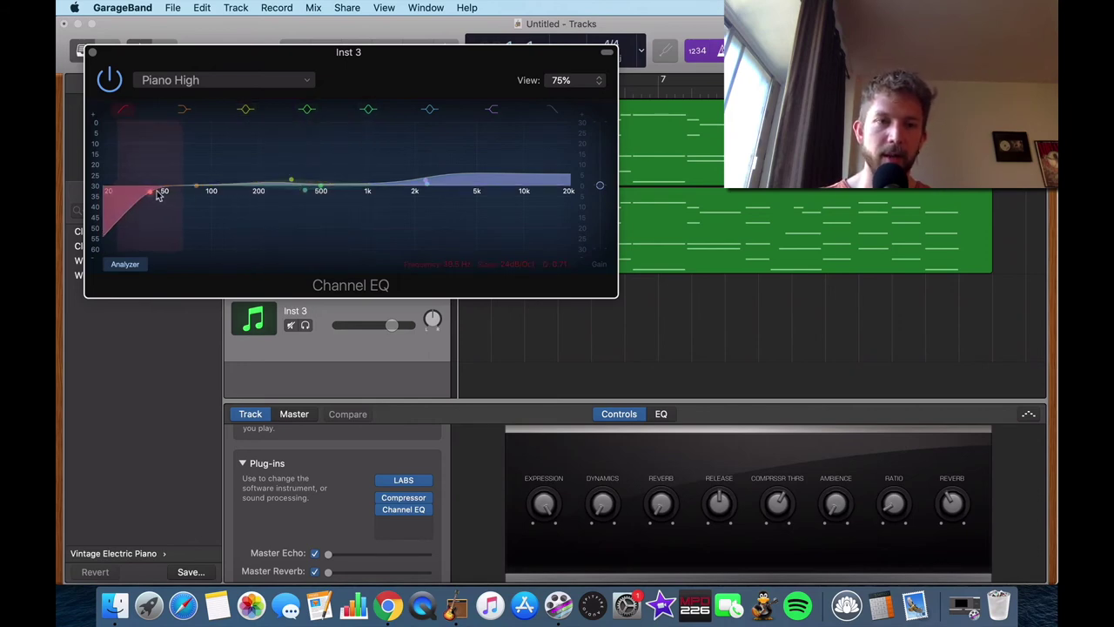
pyautogui.click(93, 53)
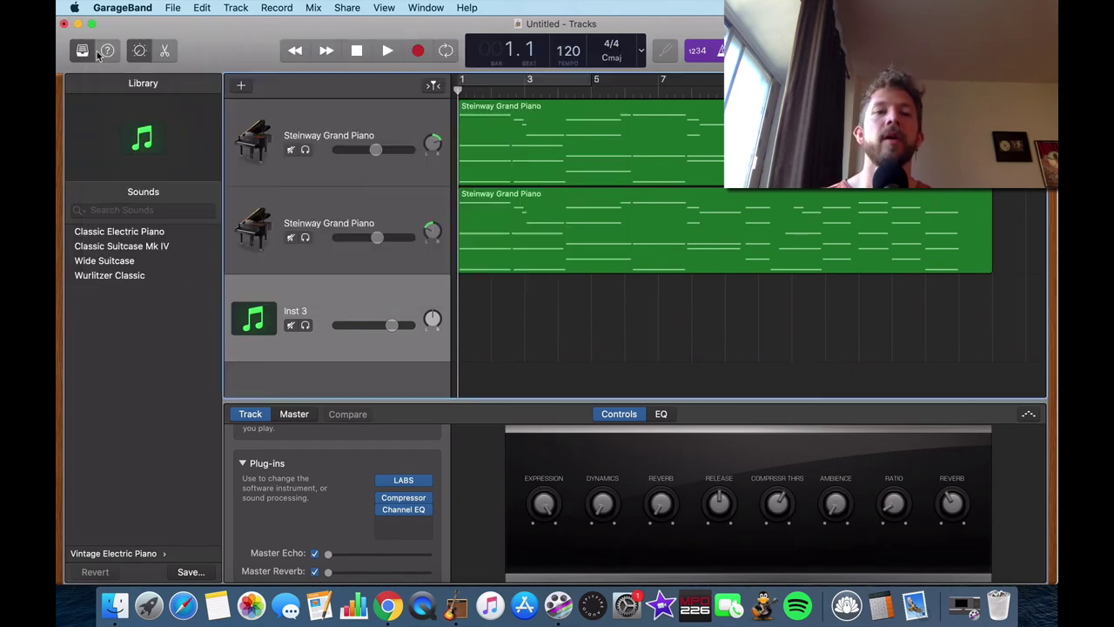
# - Open Musical Typing and audition the processed Soft Piano in octave C3 with C, D minor, E minor and A minor chords plus melody notes
pyautogui.press('super+k')
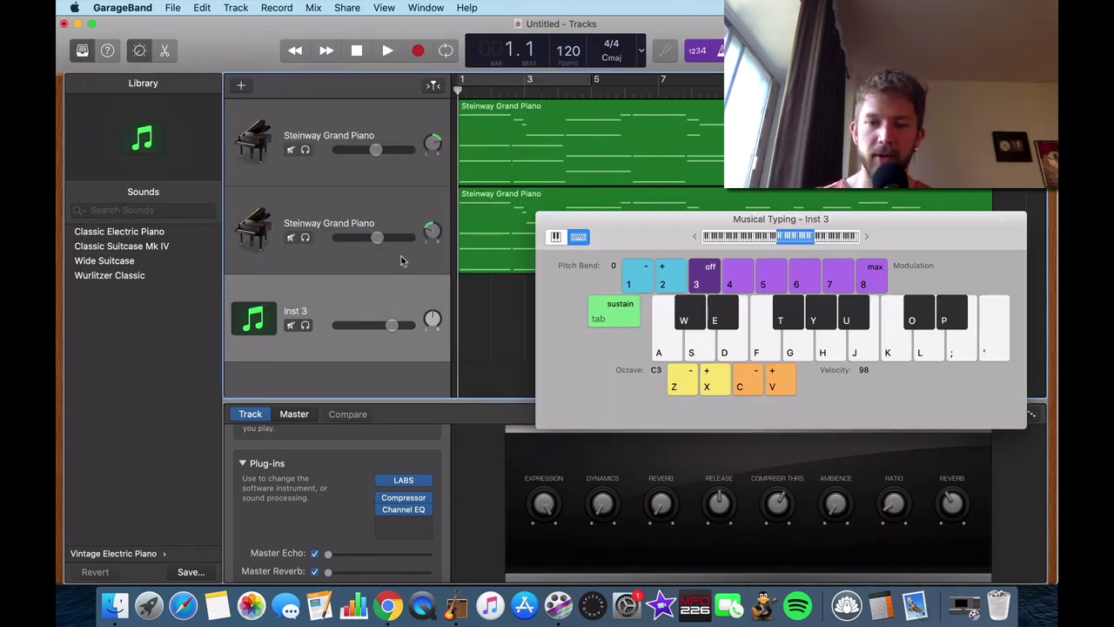
pyautogui.press('k')
pyautogui.press('a')
pyautogui.press('g')
pyautogui.press('j')
pyautogui.press('d')
pyautogui.press('h')
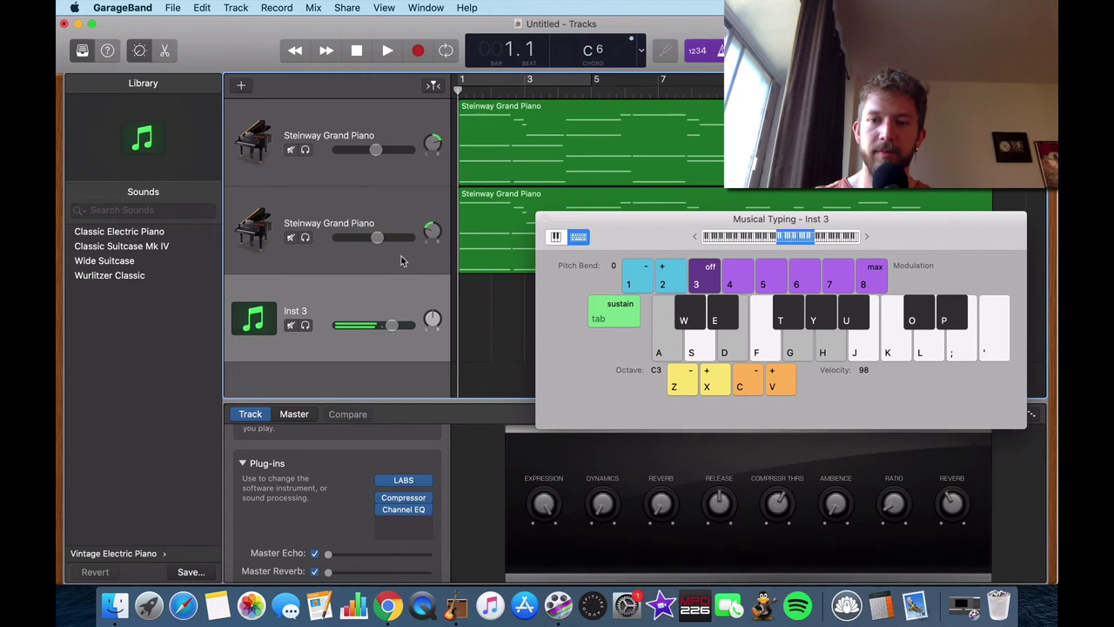
pyautogui.press('j')
pyautogui.press('s')
pyautogui.press('f')
pyautogui.press('h')
pyautogui.press('k')
pyautogui.press('l')
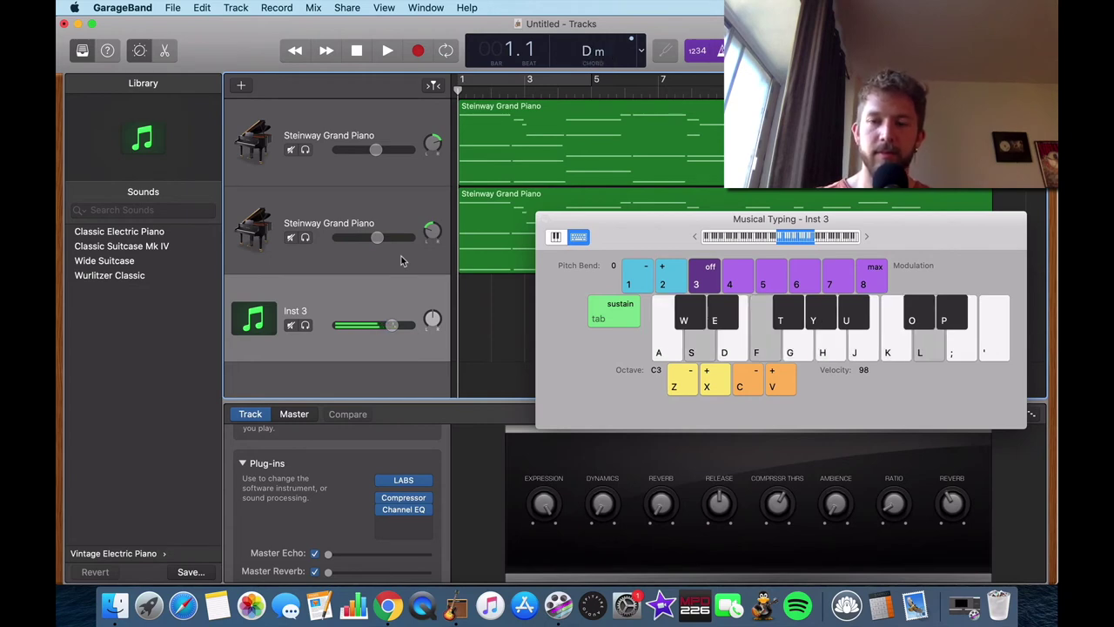
pyautogui.press('k')
pyautogui.press('h')
pyautogui.press('d')
pyautogui.press('s')
pyautogui.press('a')
pyautogui.press('a')
pyautogui.press('g')
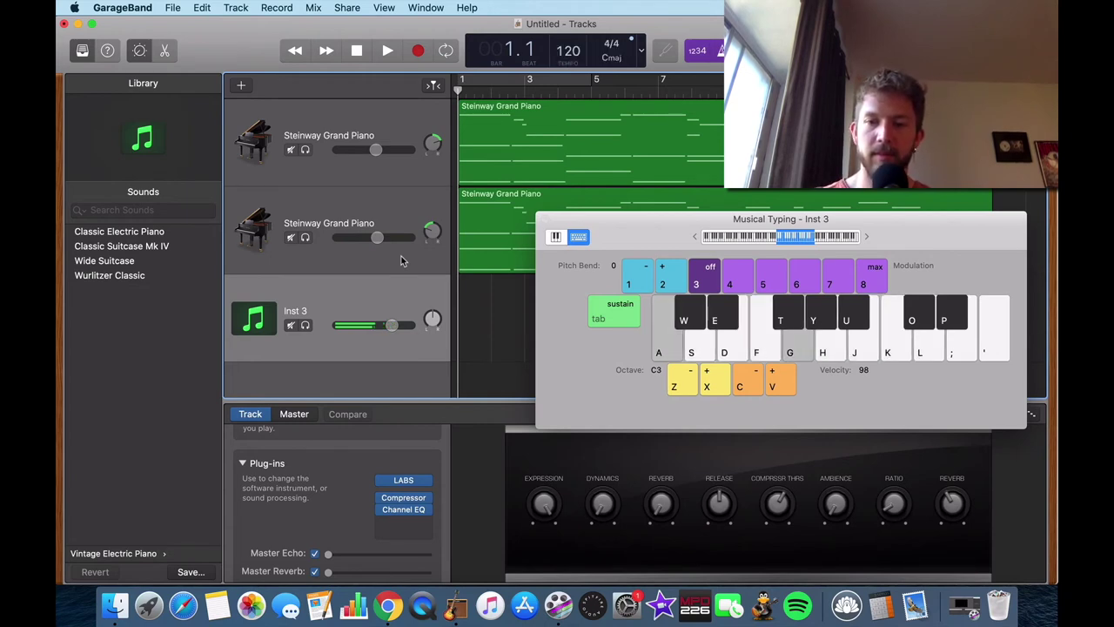
pyautogui.press('h')
pyautogui.press('k')
pyautogui.press('l')
pyautogui.press('f')
pyautogui.press('j')
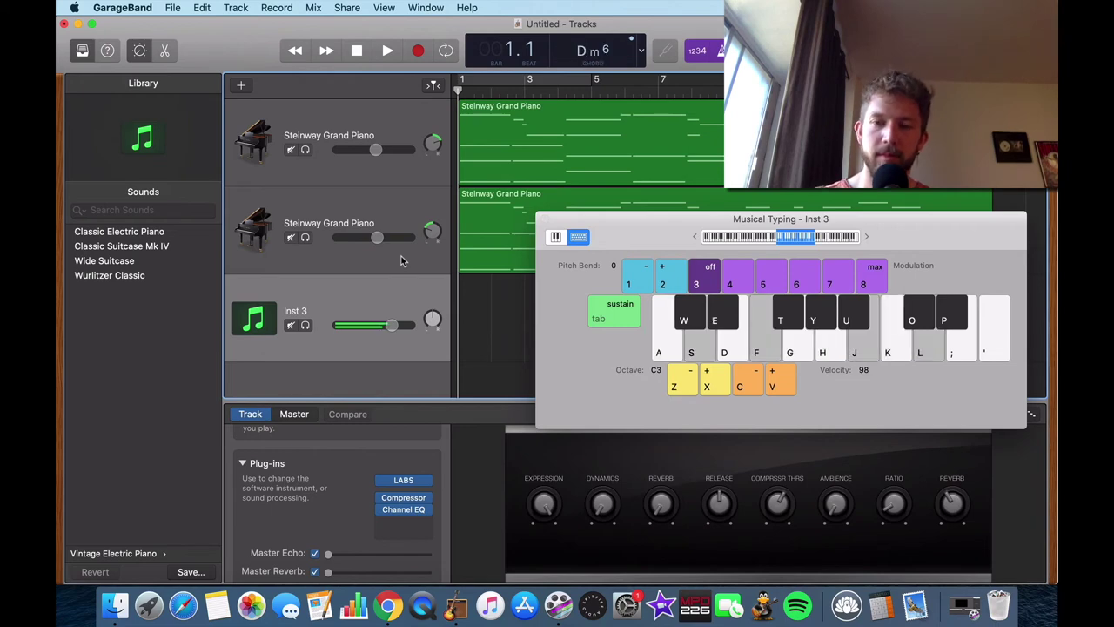
pyautogui.press('k')
pyautogui.press('d')
pyautogui.press('j')
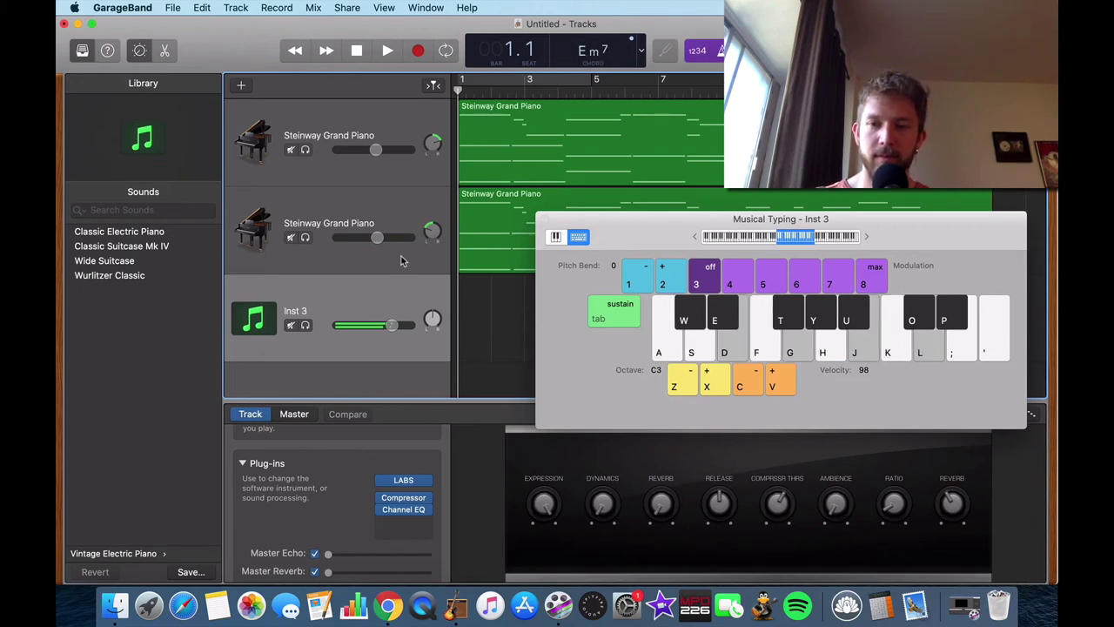
pyautogui.press('k')
pyautogui.press('s')
pyautogui.press('f')
pyautogui.press('h')
pyautogui.press('k')
pyautogui.press('j')
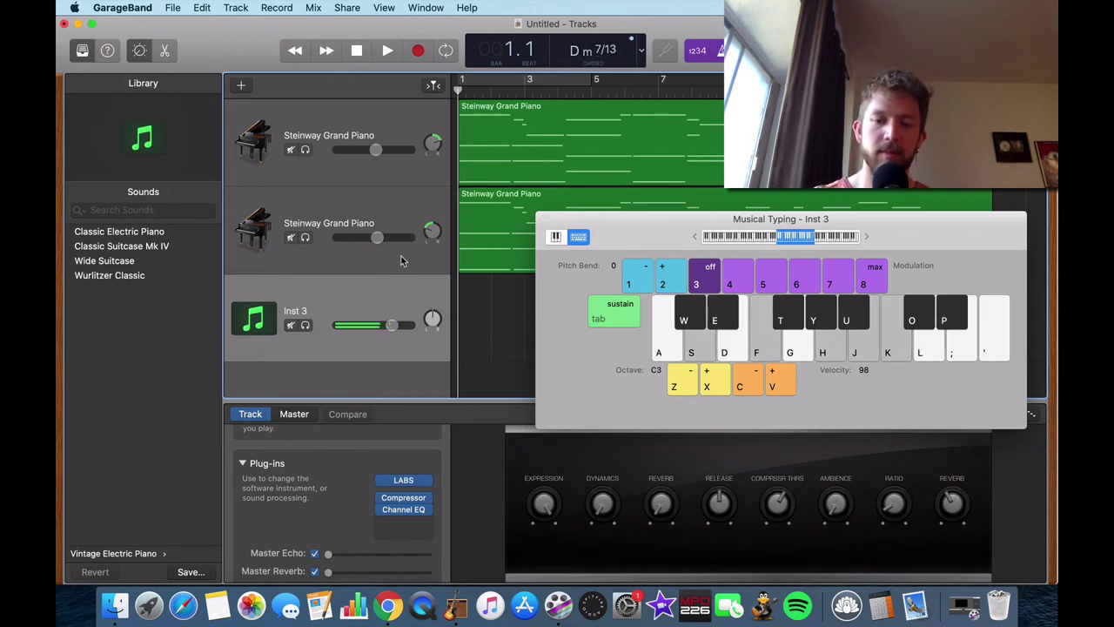
pyautogui.press('a')
pyautogui.press('d')
pyautogui.press('h')
pyautogui.press('k')
pyautogui.press('j')
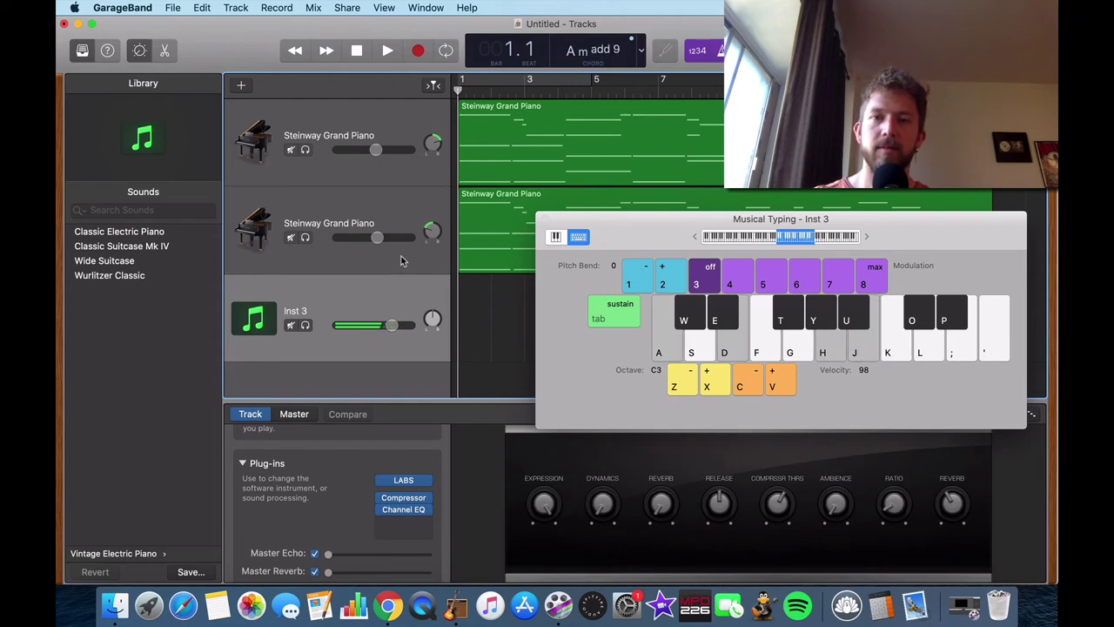
pyautogui.press('a')
pyautogui.press('d')
pyautogui.press('g')
pyautogui.press('j')
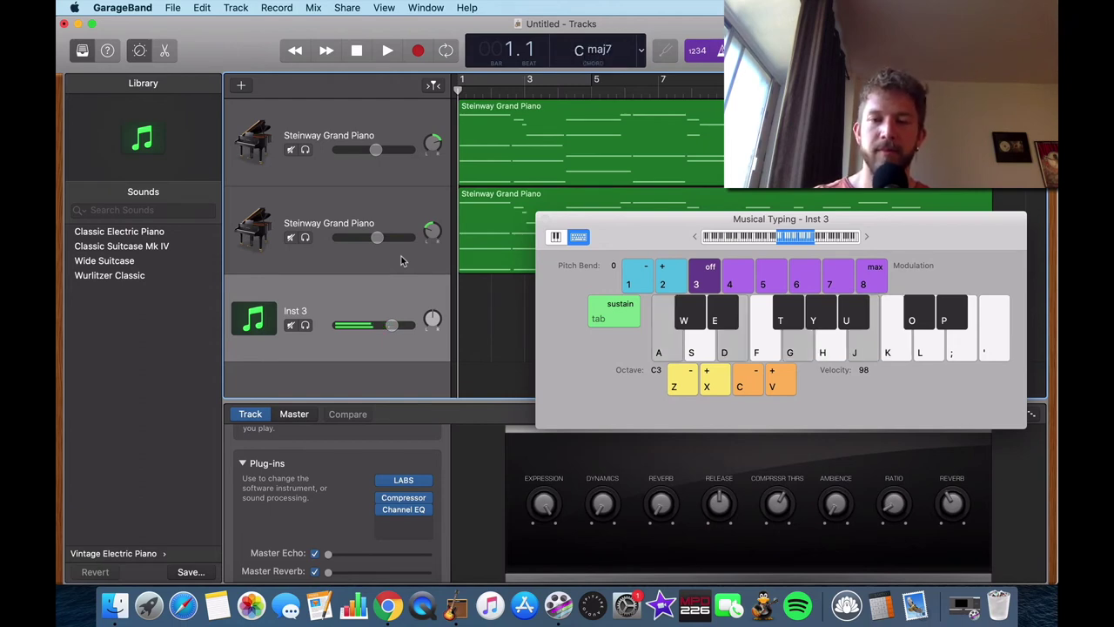
# - Inspect the upper-mid band of Inst 3's Channel EQ, close the EQ and reselect the Inst 3 track
pyautogui.click(403, 509)
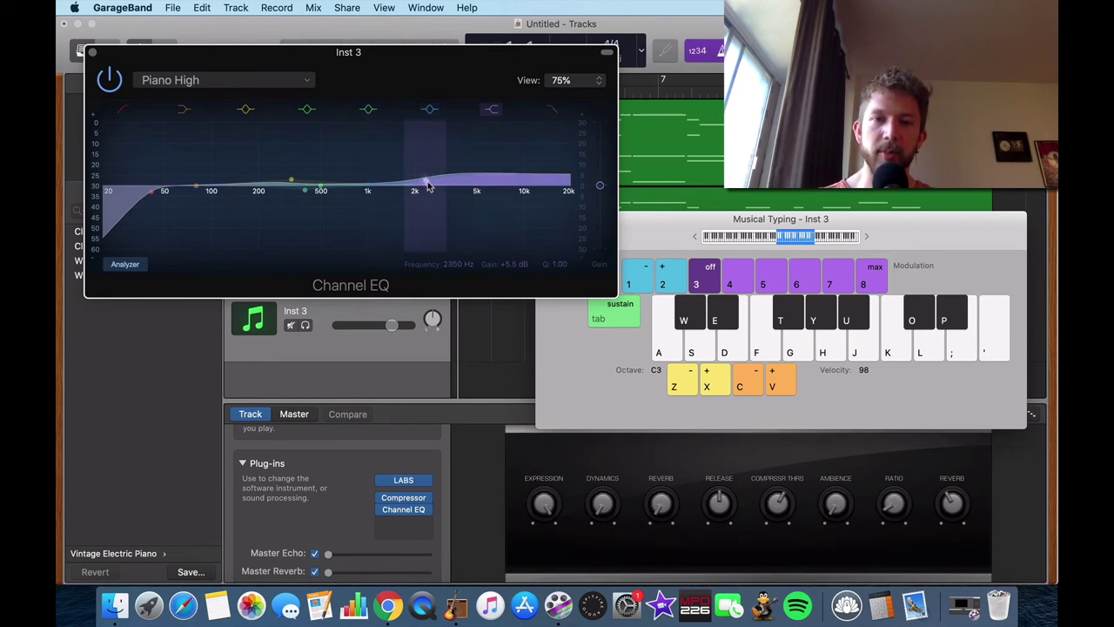
pyautogui.click(92, 55)
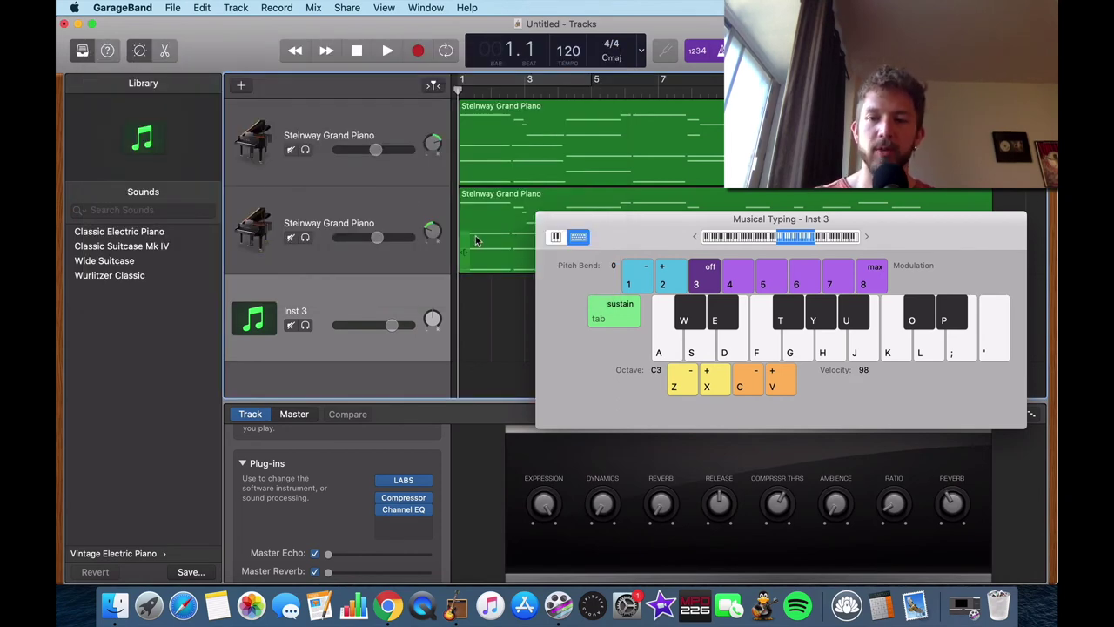
pyautogui.click(475, 241)
pyautogui.click(405, 289)
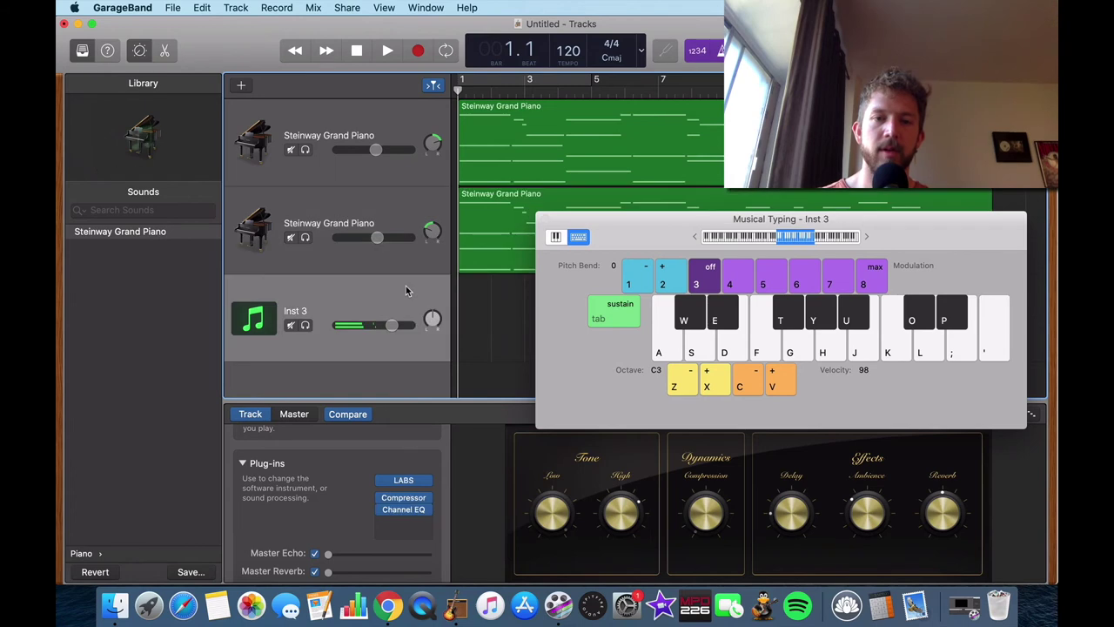
# - Play another short passage from C and D minor chords on the Inst 3 Soft Piano and close Musical Typing
pyautogui.press('a')
pyautogui.press('g')
pyautogui.press('l')
pyautogui.press('d')
pyautogui.press('k')
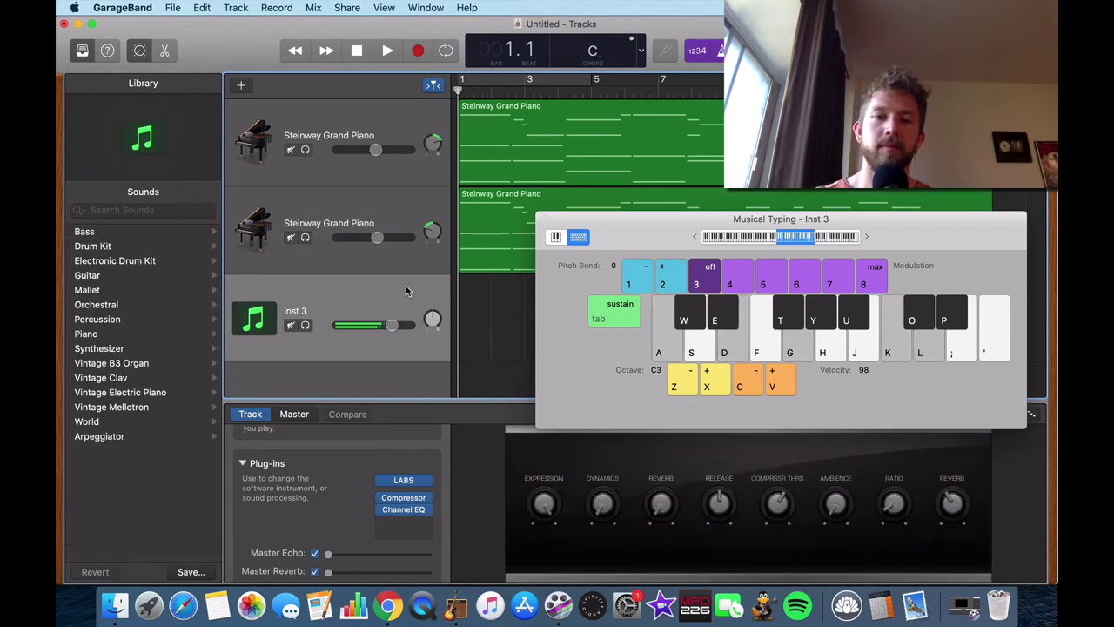
pyautogui.press('k')
pyautogui.press('s')
pyautogui.press('f')
pyautogui.press('j')
pyautogui.press('l')
pyautogui.press('k')
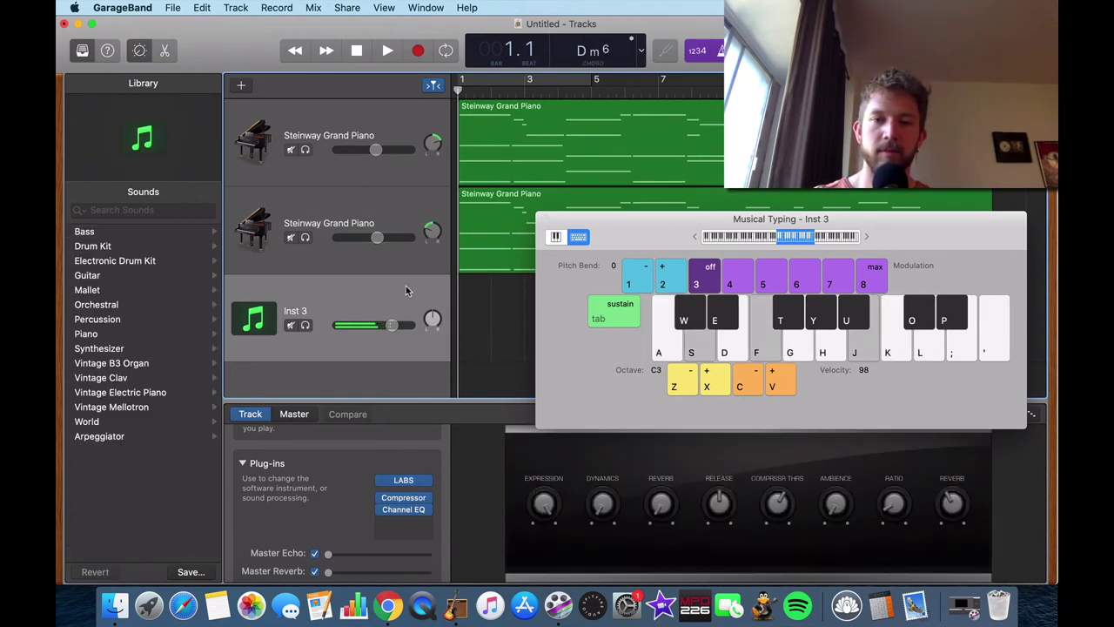
pyautogui.press('d')
pyautogui.press('g')
pyautogui.press('h')
pyautogui.press('k')
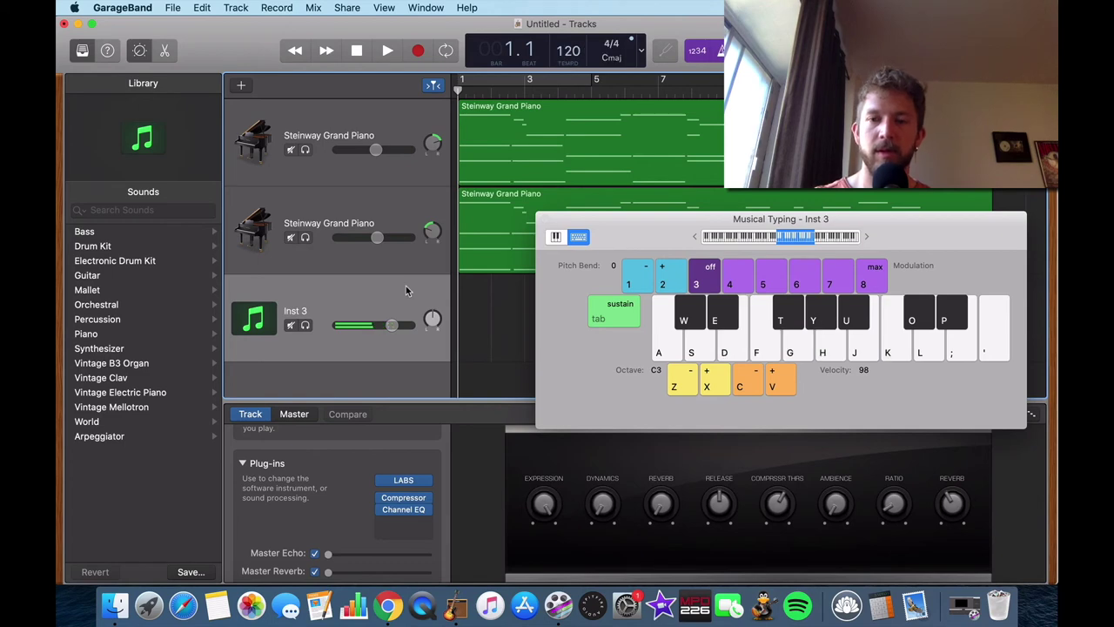
pyautogui.press('a')
pyautogui.press('j')
pyautogui.press(';')
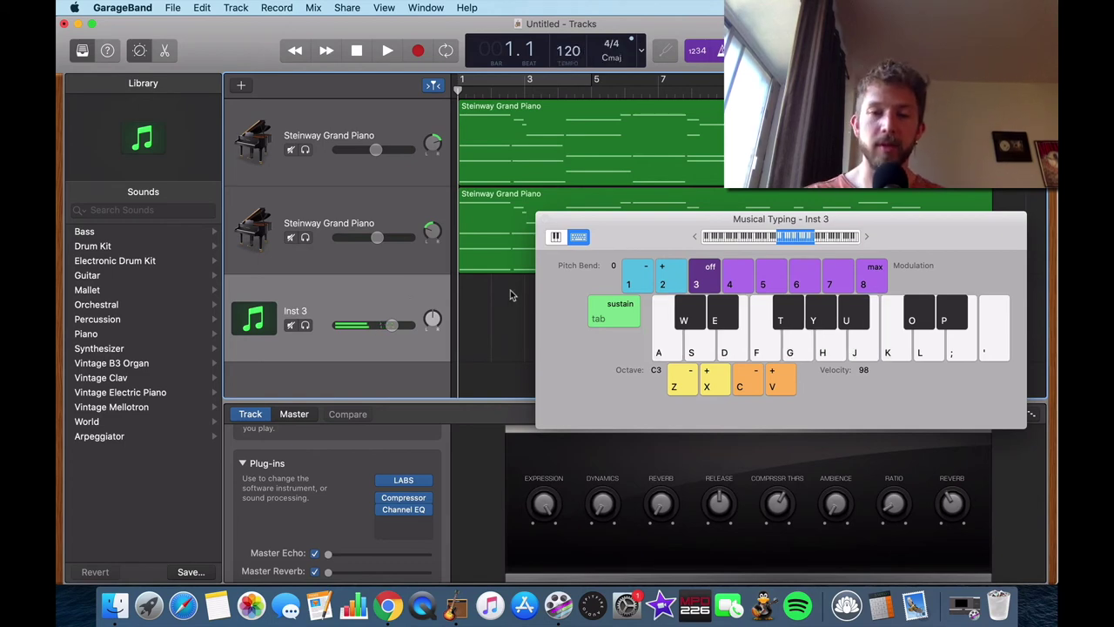
pyautogui.click(545, 218)
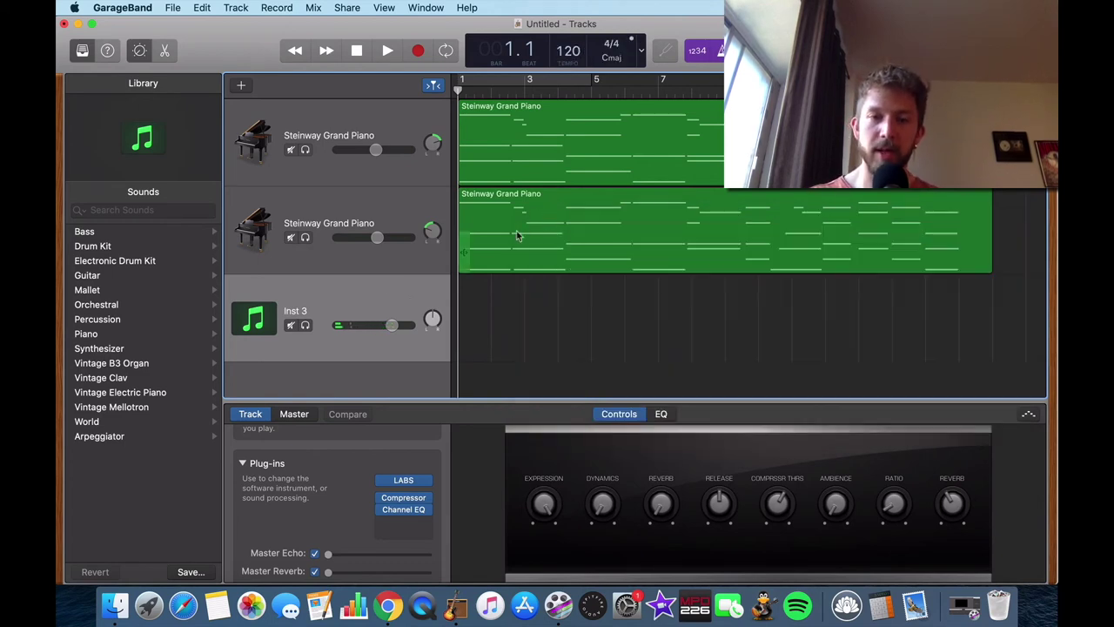
# - Add a new software instrument track below Inst 3 and load the 4Front Piano plug-in in stereo
pyautogui.rightClick(391, 281)
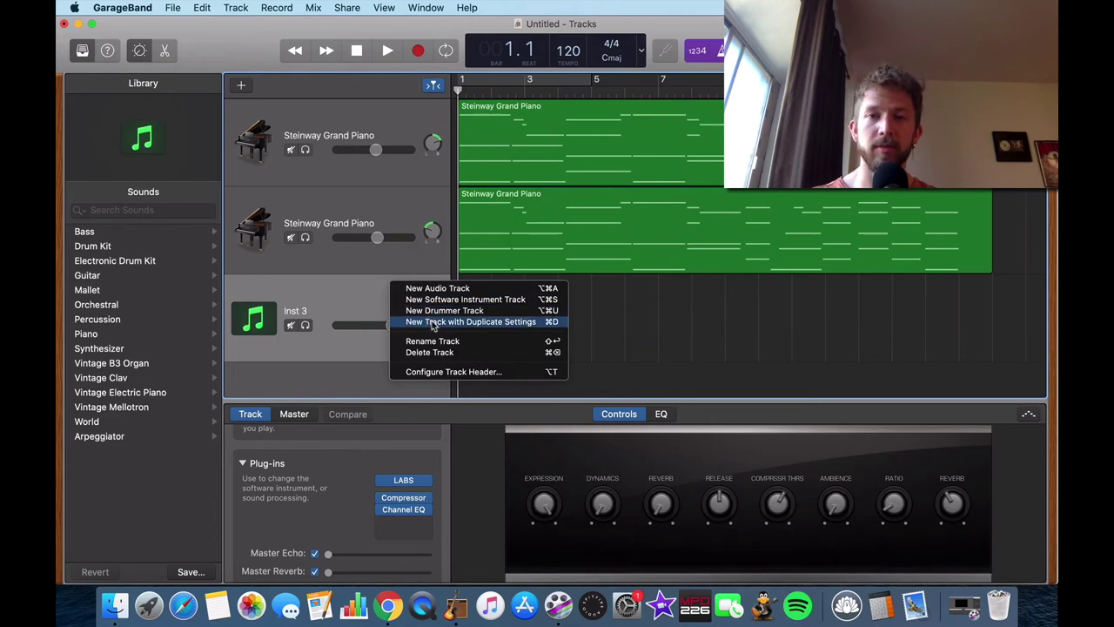
pyautogui.click(443, 299)
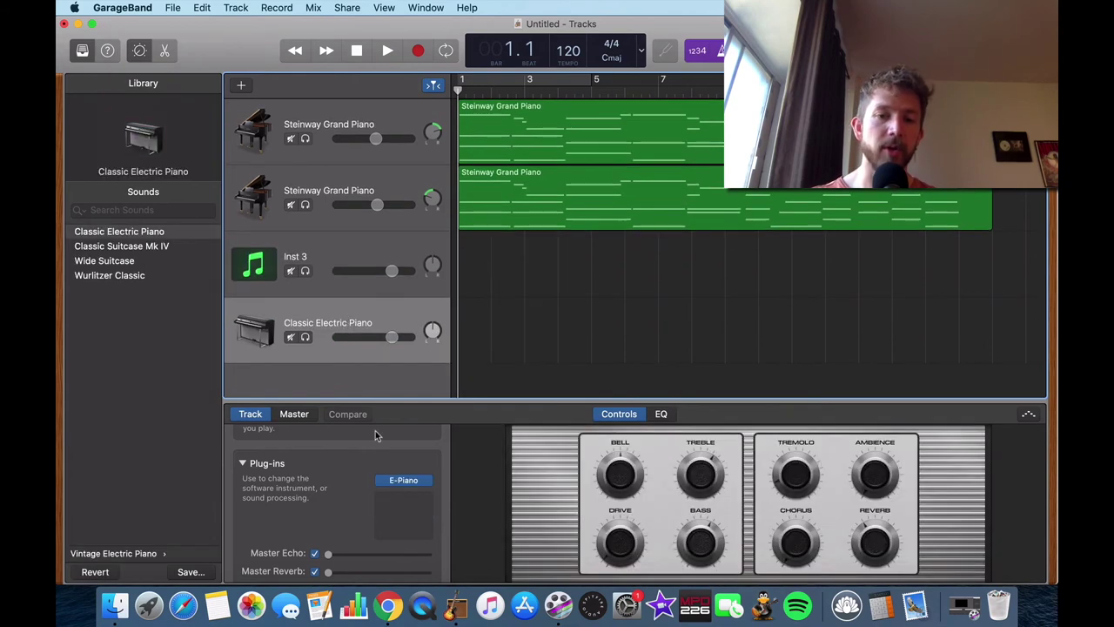
pyautogui.click(427, 479)
pyautogui.moveTo(429, 515)
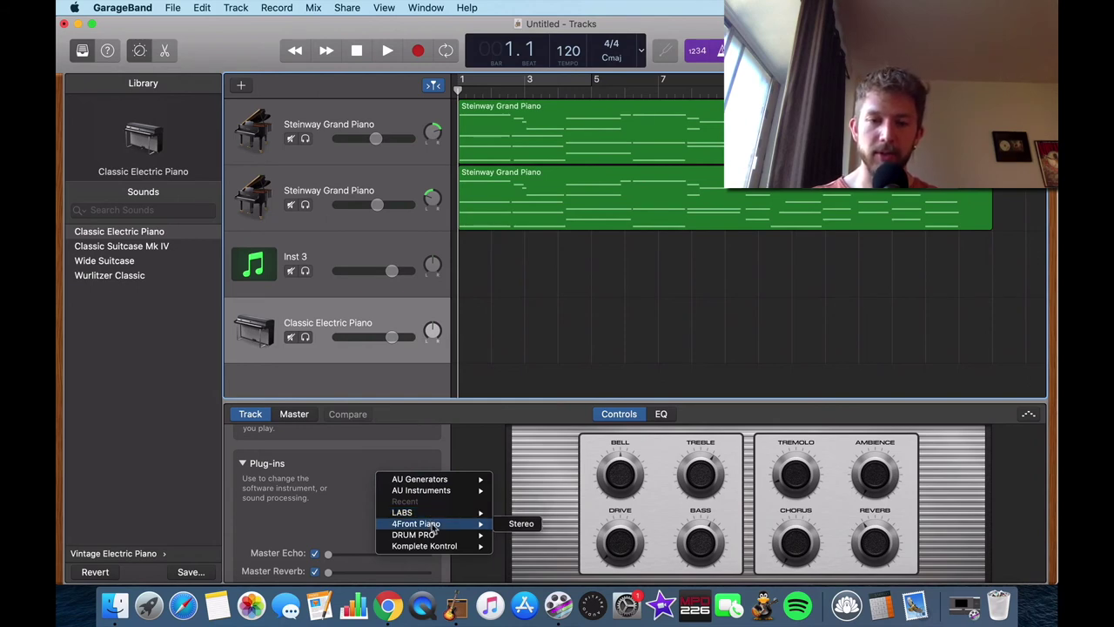
pyautogui.click(519, 523)
# - Audition the unprocessed 4Front Piano through Musical Typing in octave C3 with C and D minor 7 chords plus melody notes, then close both windows
pyautogui.press('super+k')
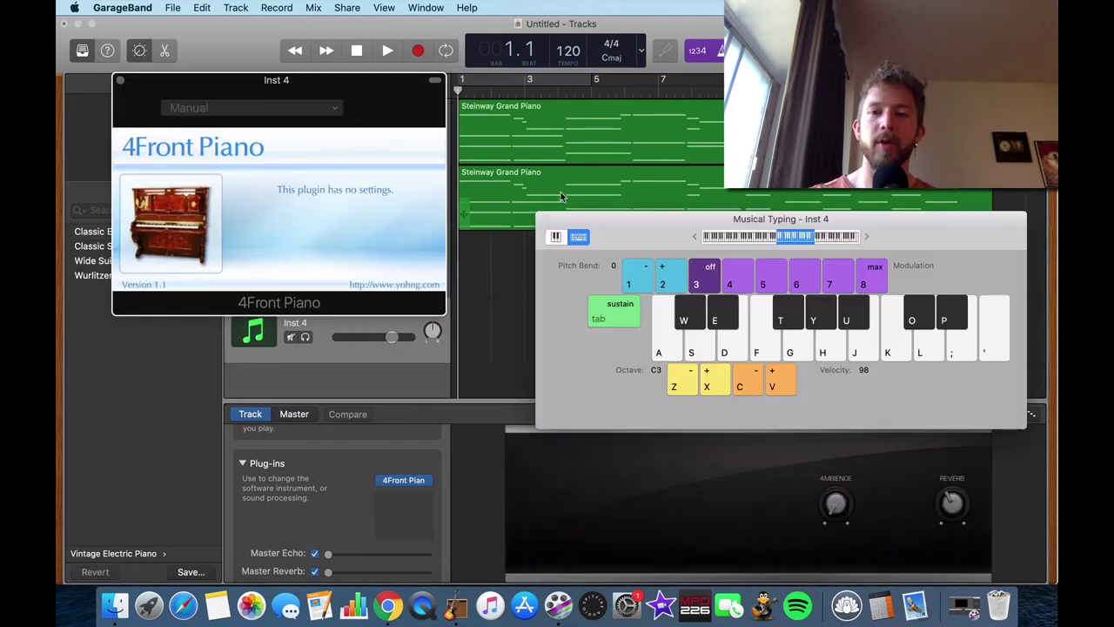
pyautogui.press('a')
pyautogui.press('k')
pyautogui.press('j')
pyautogui.press('d')
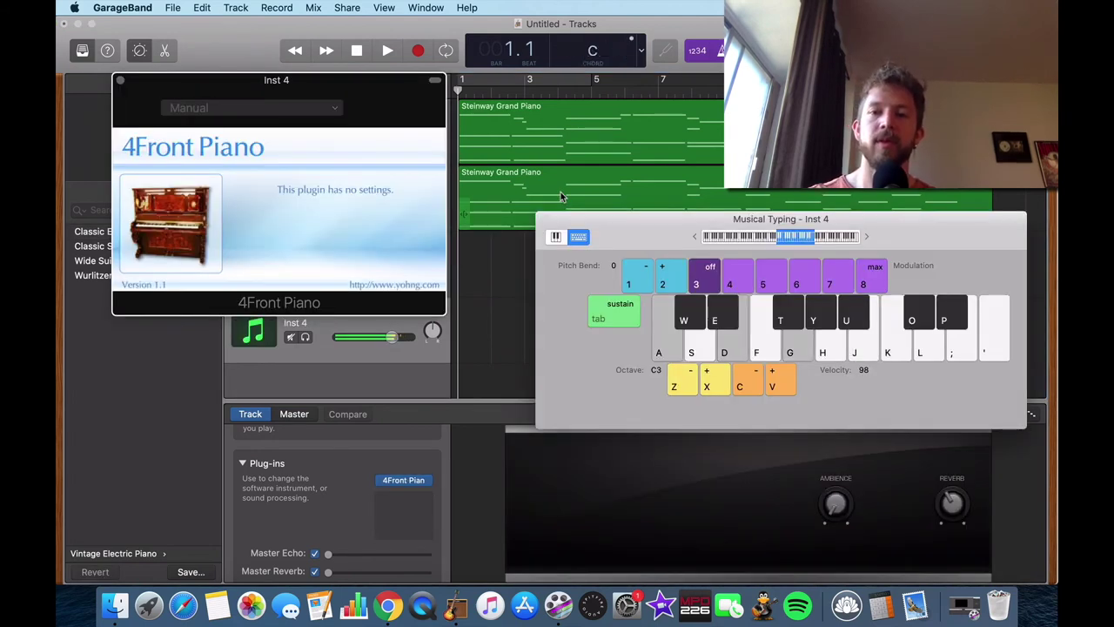
pyautogui.press('h')
pyautogui.press('j')
pyautogui.press('f')
pyautogui.press('k')
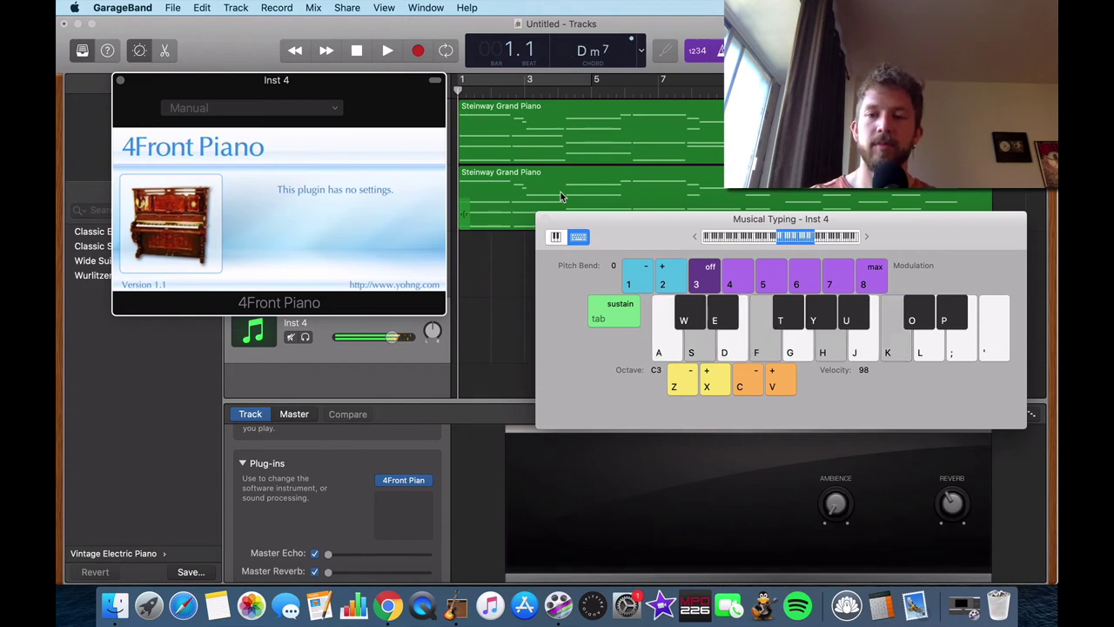
pyautogui.press('d')
pyautogui.press('j')
pyautogui.press('f')
pyautogui.press('k')
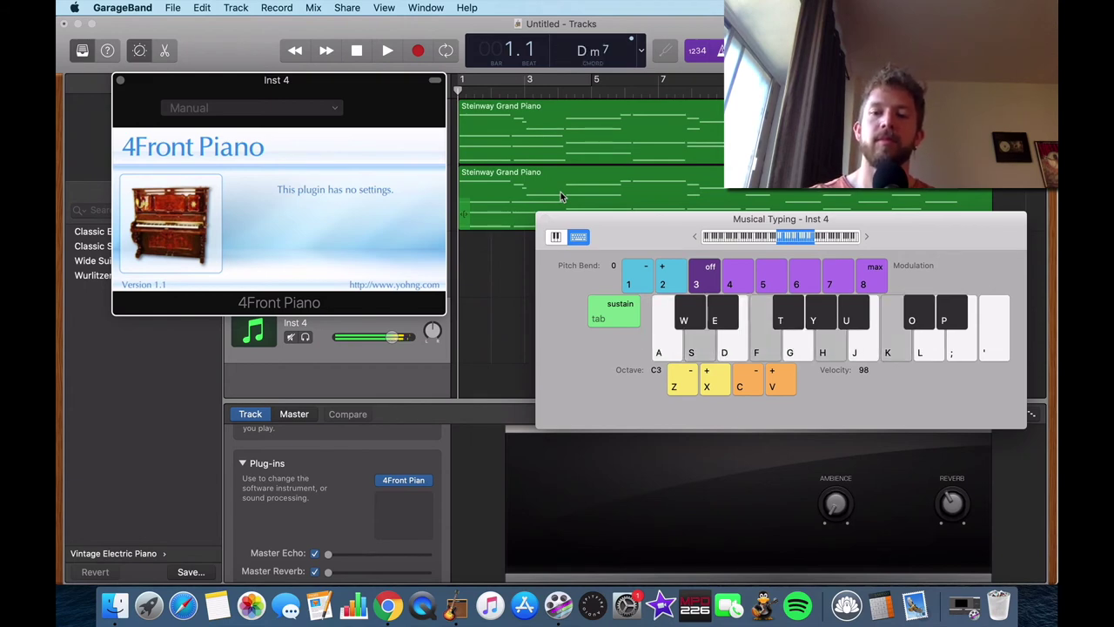
pyautogui.press('a')
pyautogui.press('j')
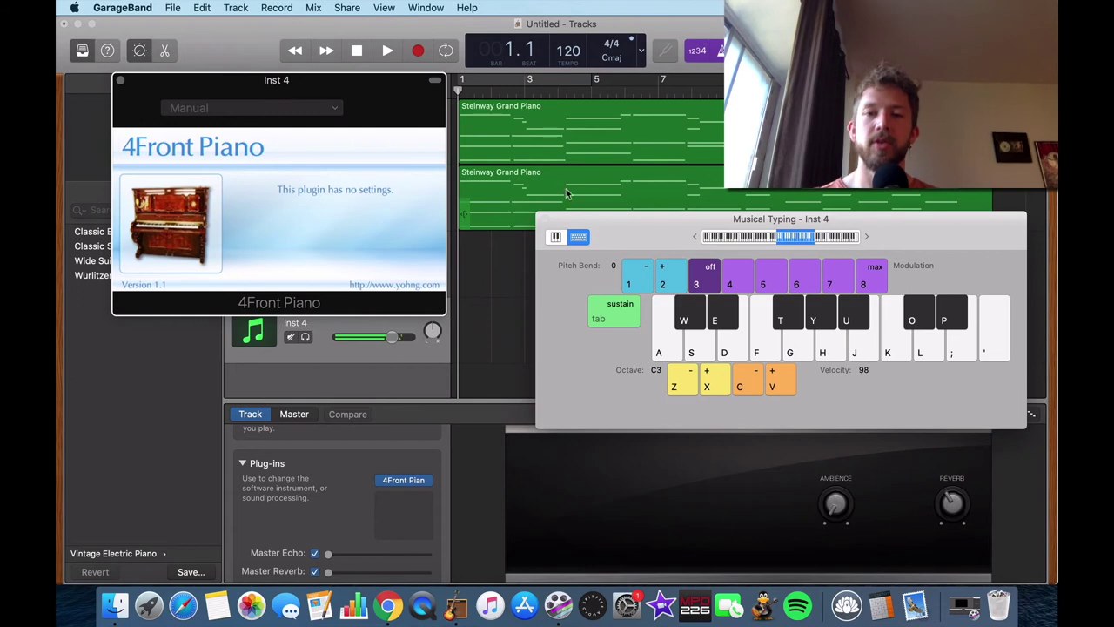
pyautogui.click(545, 218)
pyautogui.click(121, 80)
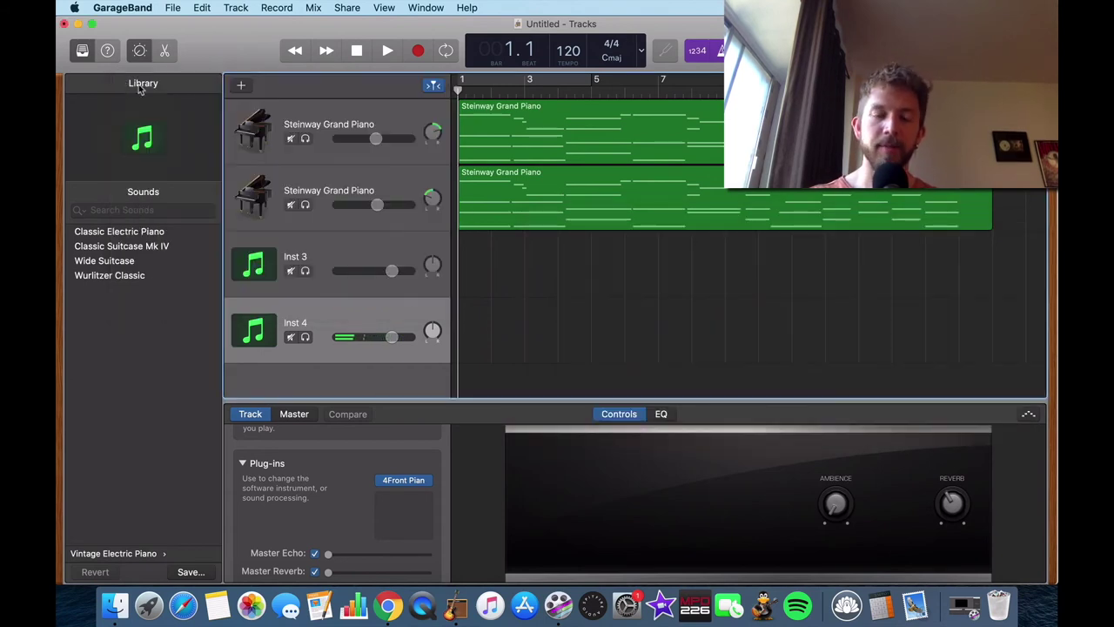
# - Insert a Compressor followed by a Channel EQ on the Inst 4 track
pyautogui.scroll(-2, 400, 488)
pyautogui.click(405, 453)
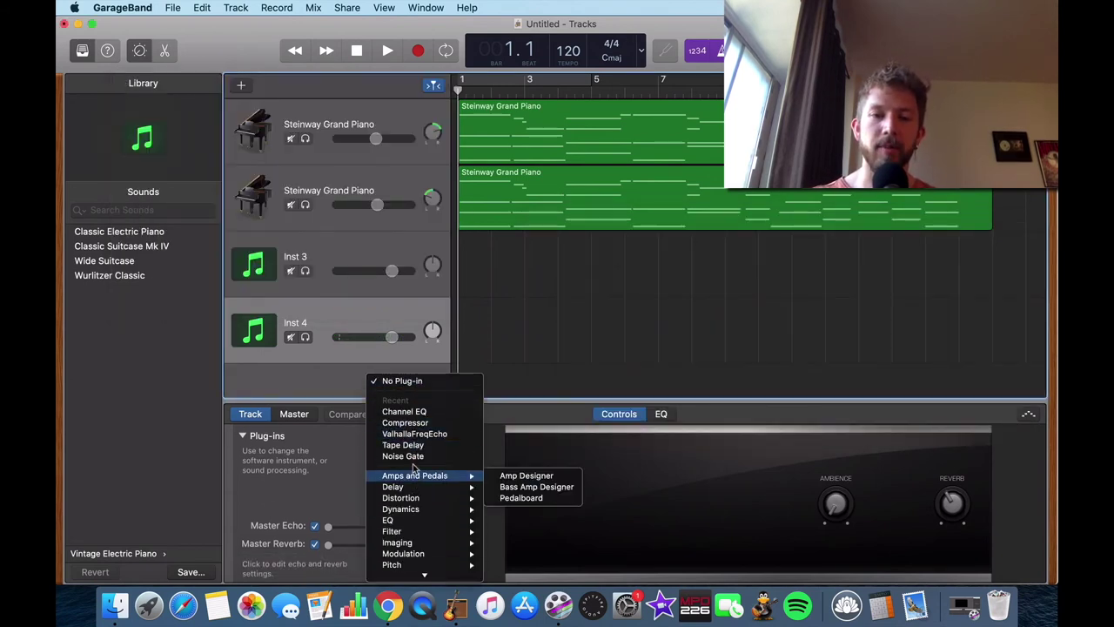
pyautogui.click(403, 420)
pyautogui.click(403, 470)
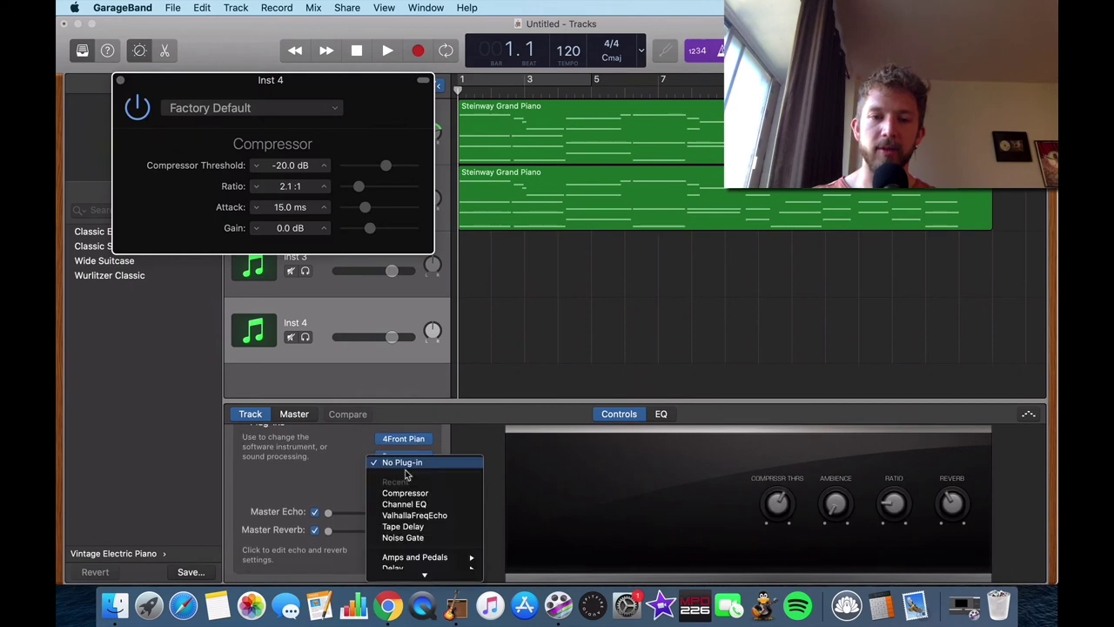
pyautogui.click(409, 472)
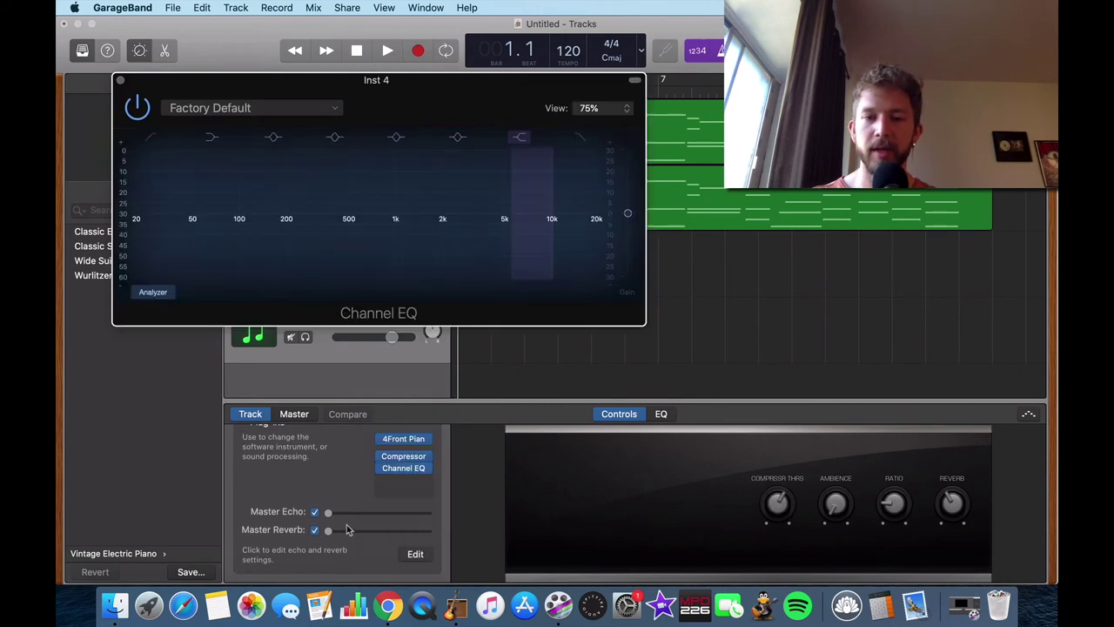
# - Apply the Grand Piano EQ 01 keyboard preset to Inst 4's Channel EQ
pyautogui.moveTo(246, 84); pyautogui.dragTo(423, 124)
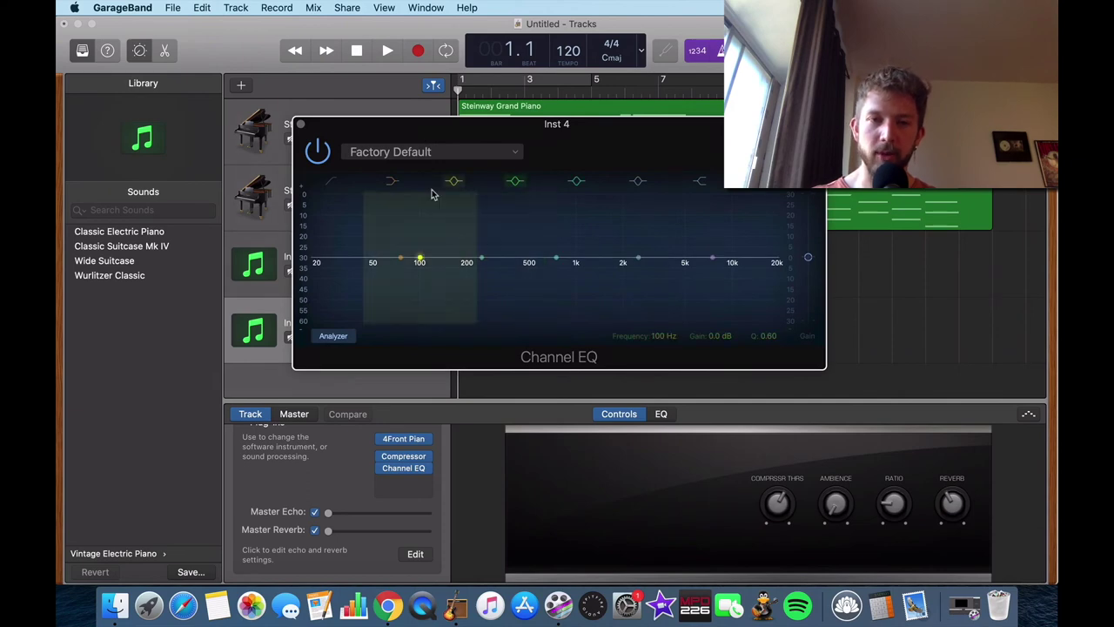
pyautogui.click(436, 152)
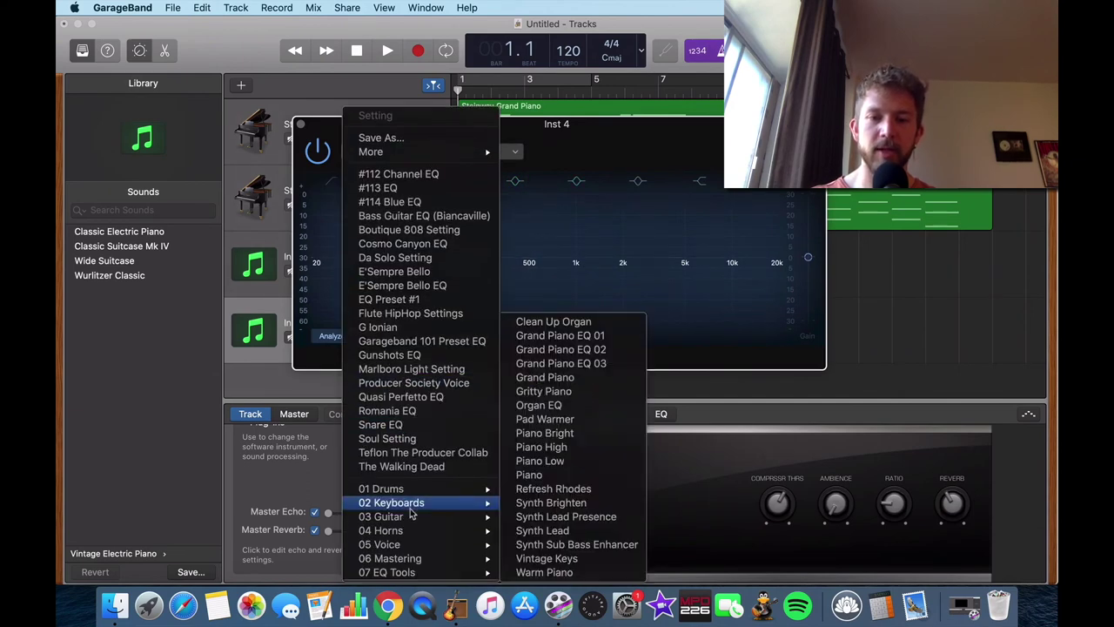
pyautogui.moveTo(470, 516)
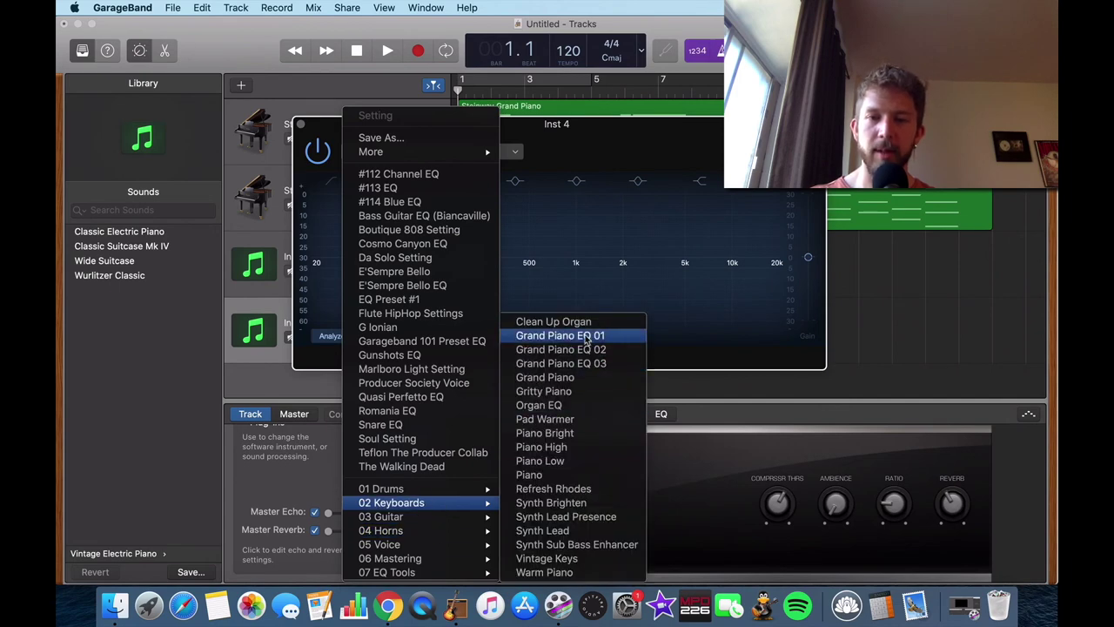
pyautogui.click(586, 338)
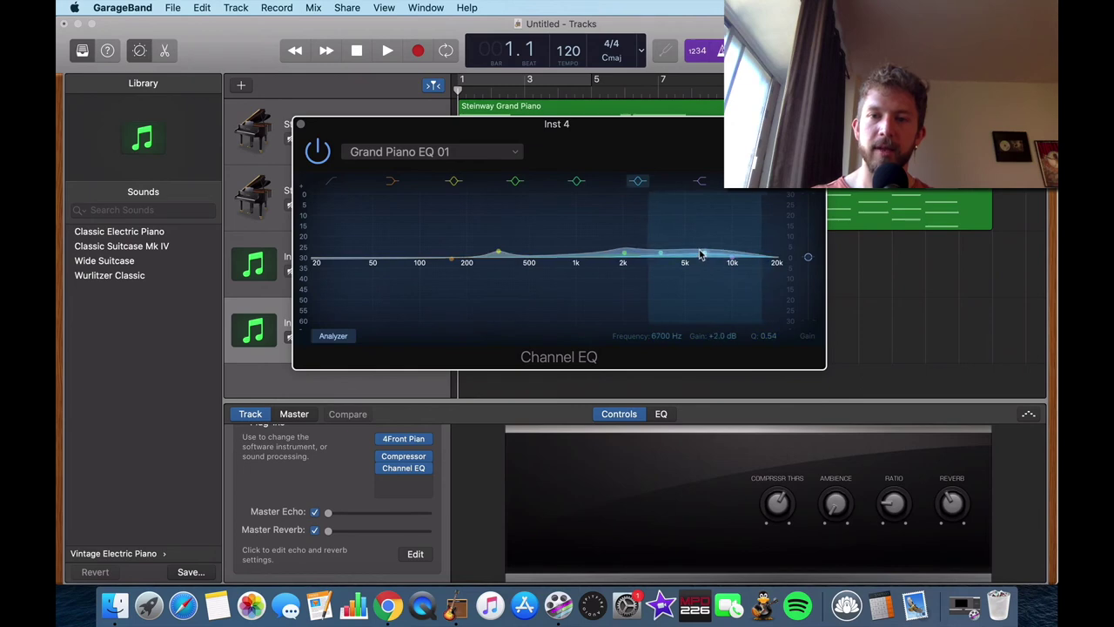
# - Shape Inst 4's EQ curve with a low cut, a slightly stronger boost near 6800 Hz and a -1.5 dB dip at 320 Hz, and close it
pyautogui.moveTo(700, 252); pyautogui.dragTo(704, 251)
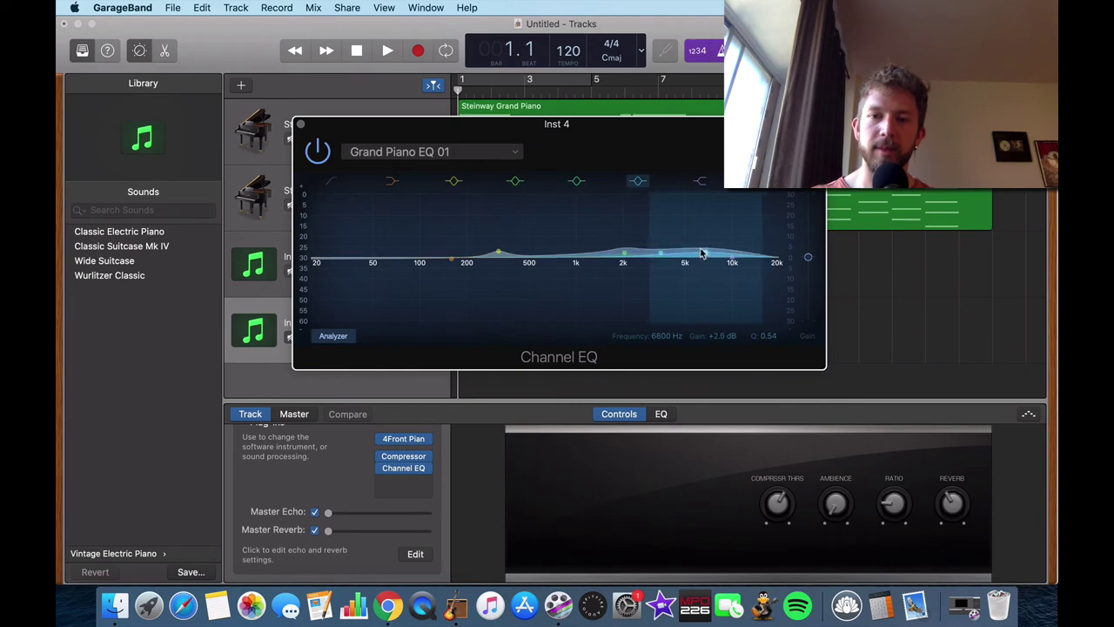
pyautogui.click(333, 216)
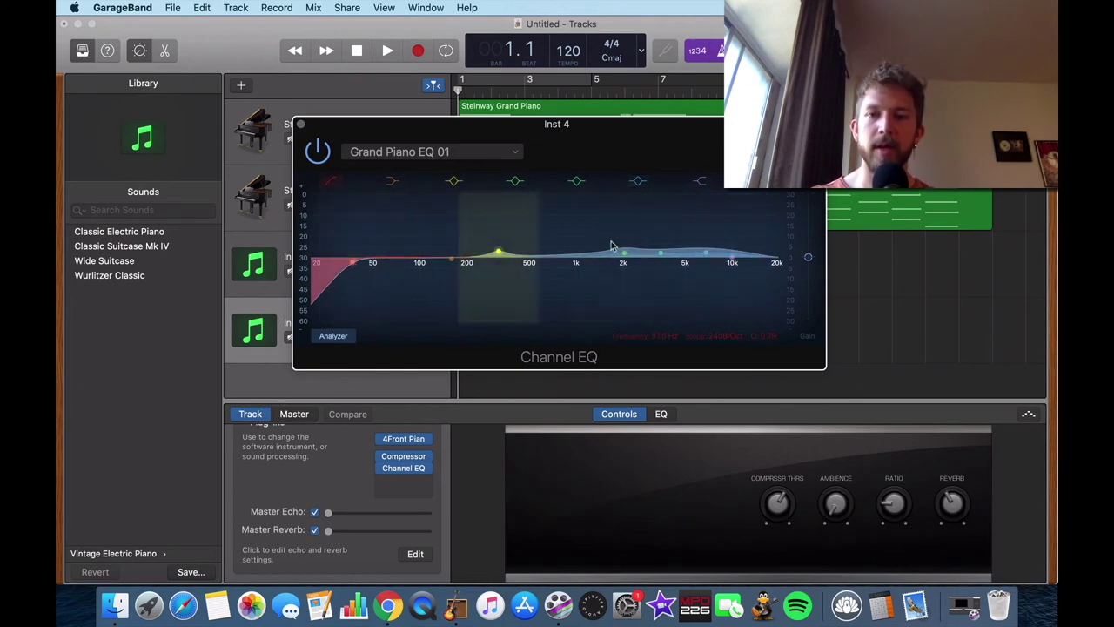
pyautogui.moveTo(627, 251)
pyautogui.mouseDown()
pyautogui.moveTo(597, 253)
pyautogui.moveTo(623, 253)
pyautogui.mouseUp()
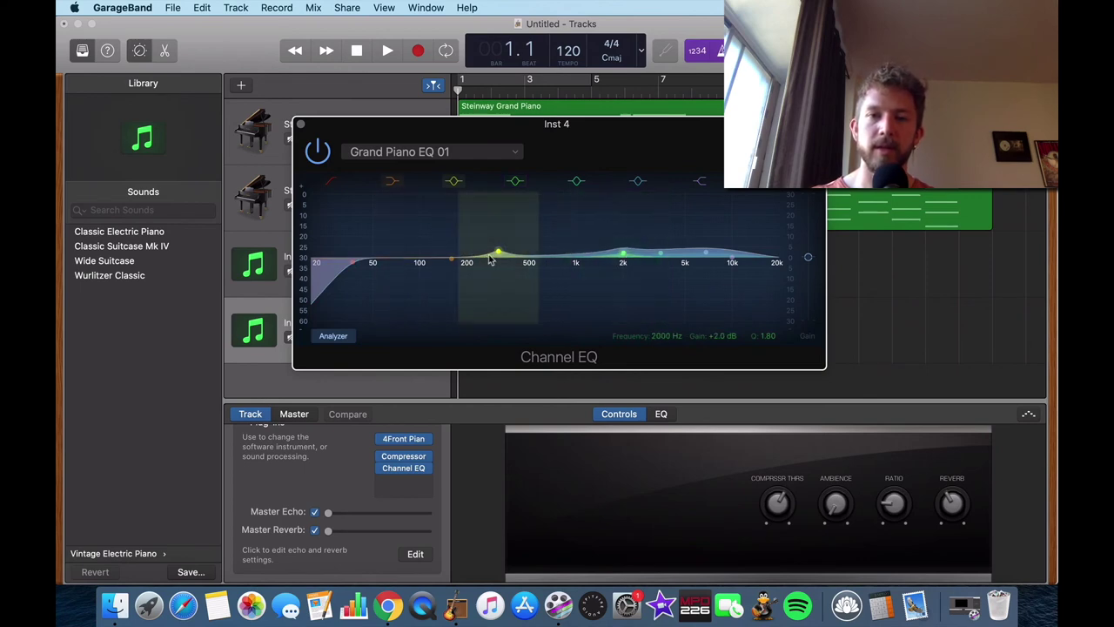
pyautogui.moveTo(497, 253); pyautogui.dragTo(498, 272)
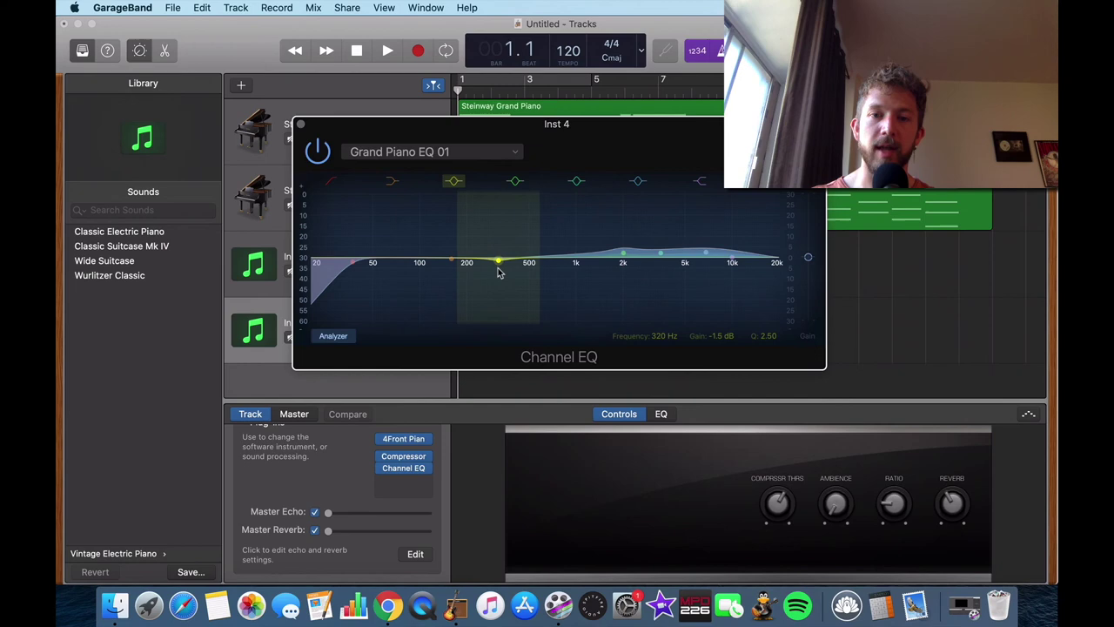
pyautogui.click(301, 125)
# - Open Musical Typing and audition the processed 4Front Piano in octave C3 with C, D minor and E minor 7 chords plus melody notes
pyautogui.press('super+k')
pyautogui.press('super+k')
pyautogui.press('super+k')
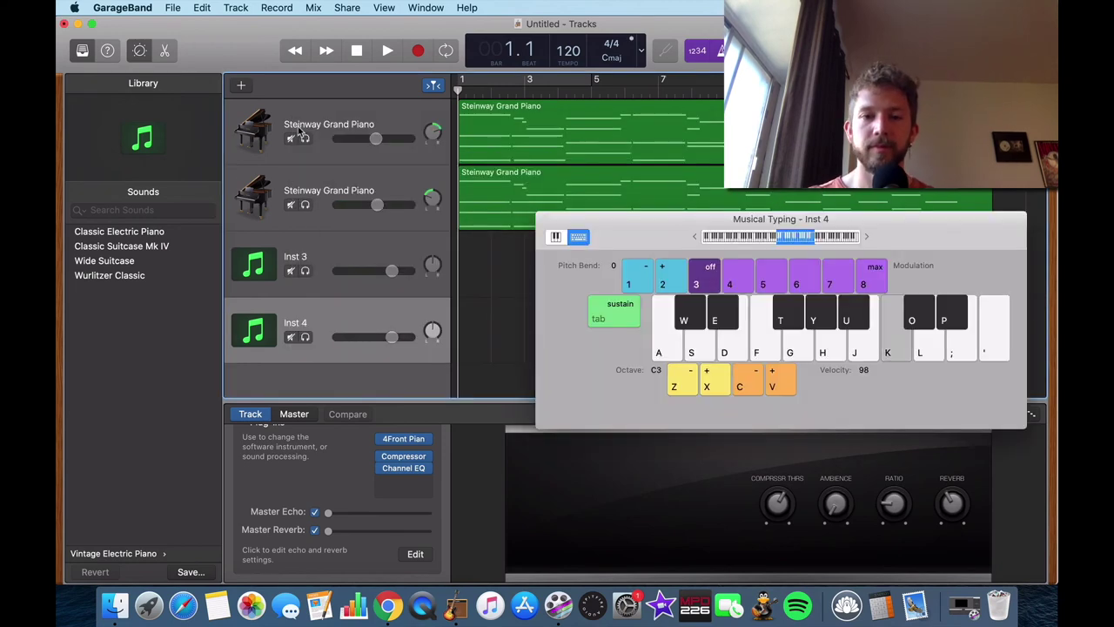
pyautogui.press('a')
pyautogui.press('g')
pyautogui.press('l')
pyautogui.press('k')
pyautogui.press('j')
pyautogui.press('s')
pyautogui.press('f')
pyautogui.press('l')
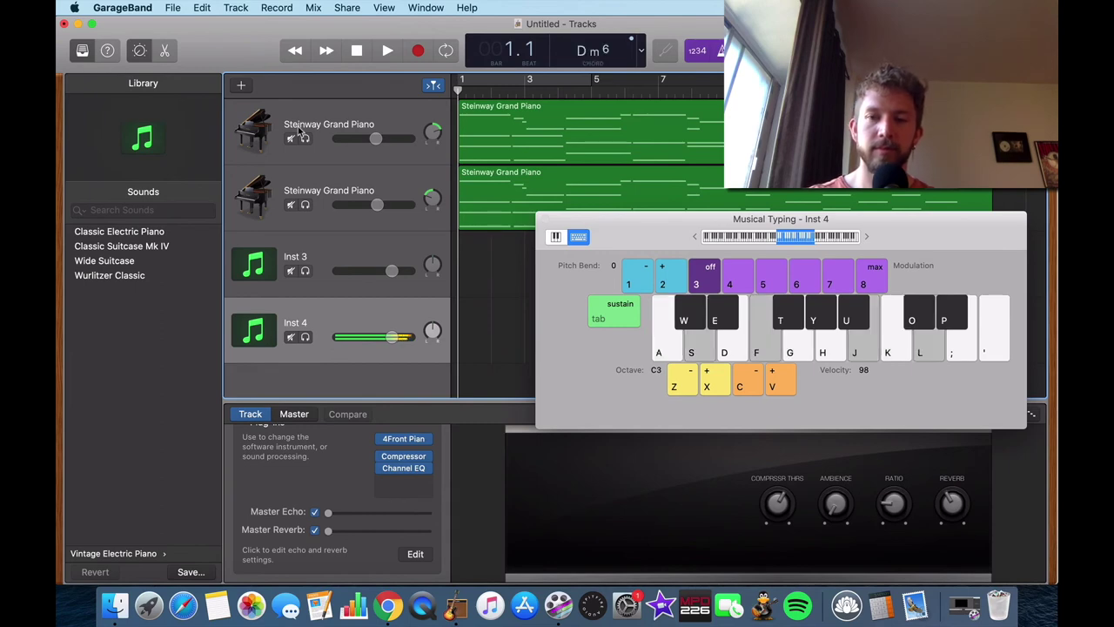
pyautogui.press('k')
pyautogui.press('d')
pyautogui.press('g')
pyautogui.press('h')
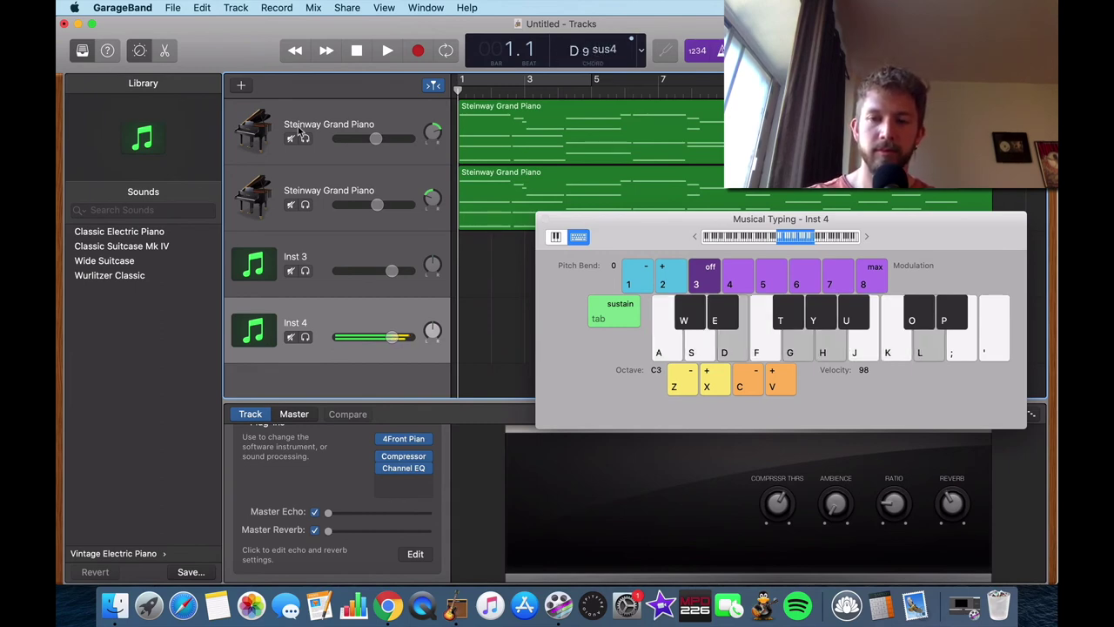
pyautogui.press('j')
pyautogui.press('g')
pyautogui.press('j')
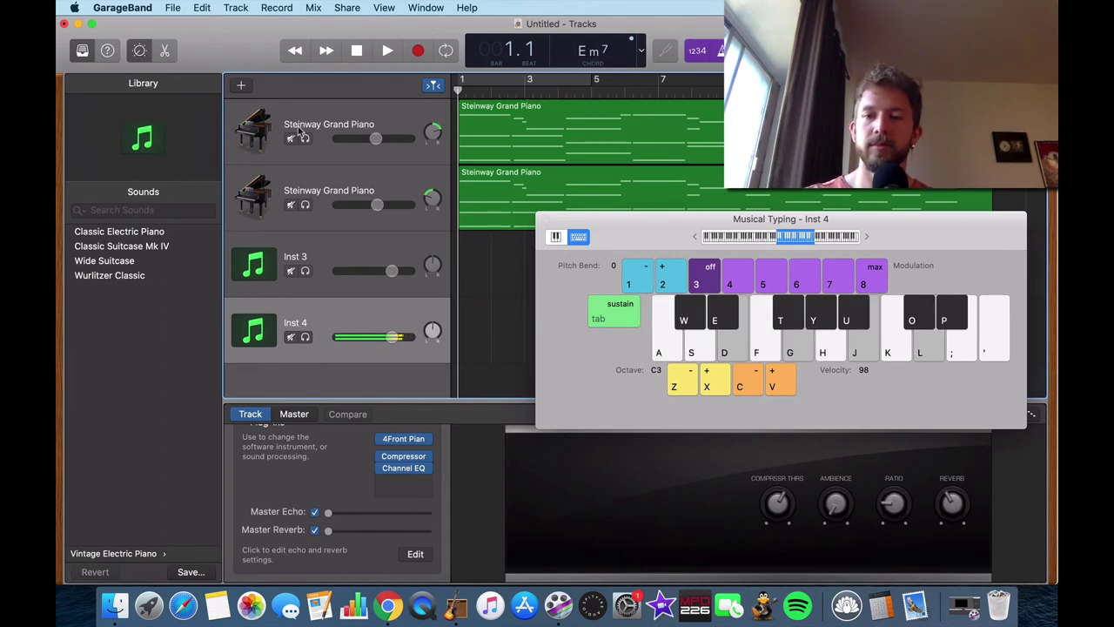
pyautogui.press('a')
# - Raise the Musical Typing octave to C4 and play a descending scale on Inst 4 from D down to C
pyautogui.click(709, 380)
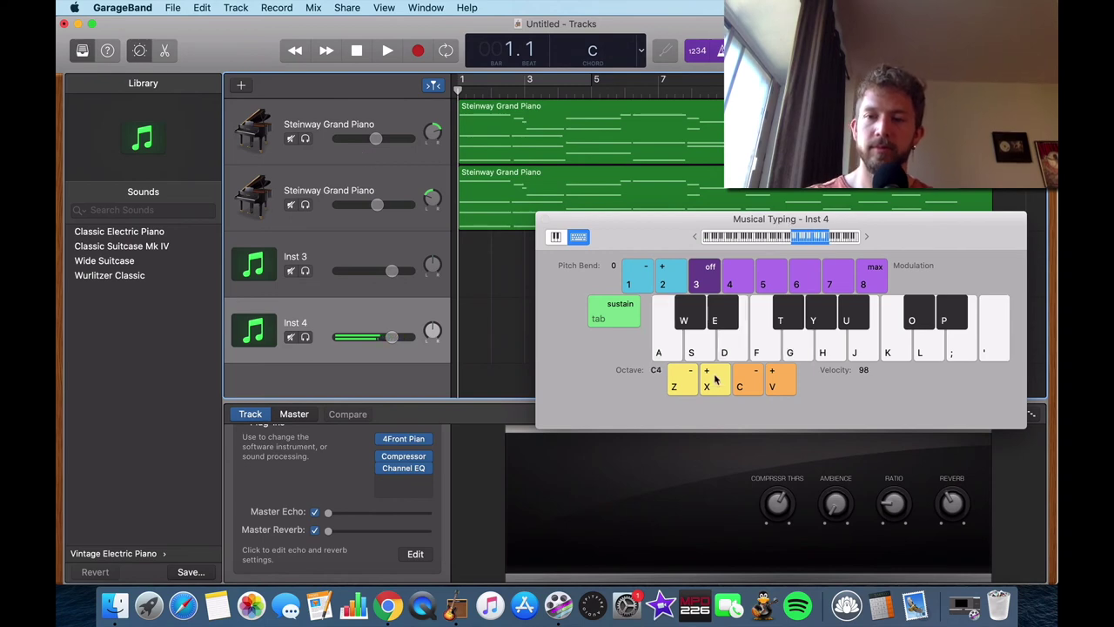
pyautogui.press('l')
pyautogui.press('k')
pyautogui.press('j')
pyautogui.press('h')
pyautogui.press('g')
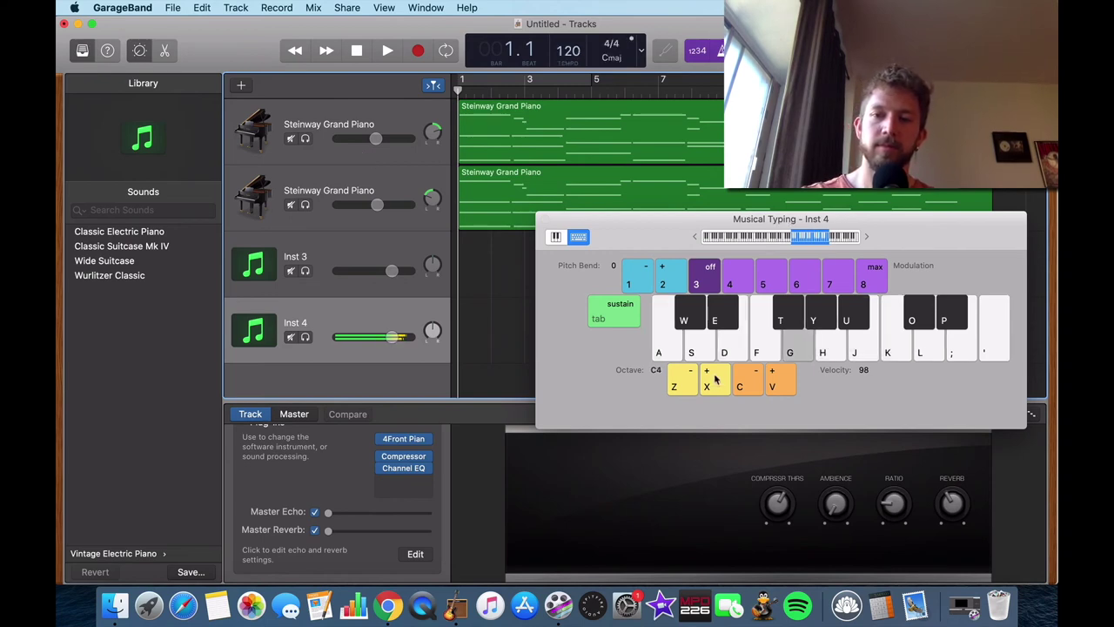
pyautogui.press('f')
pyautogui.press('d')
pyautogui.press('s')
pyautogui.press('a')
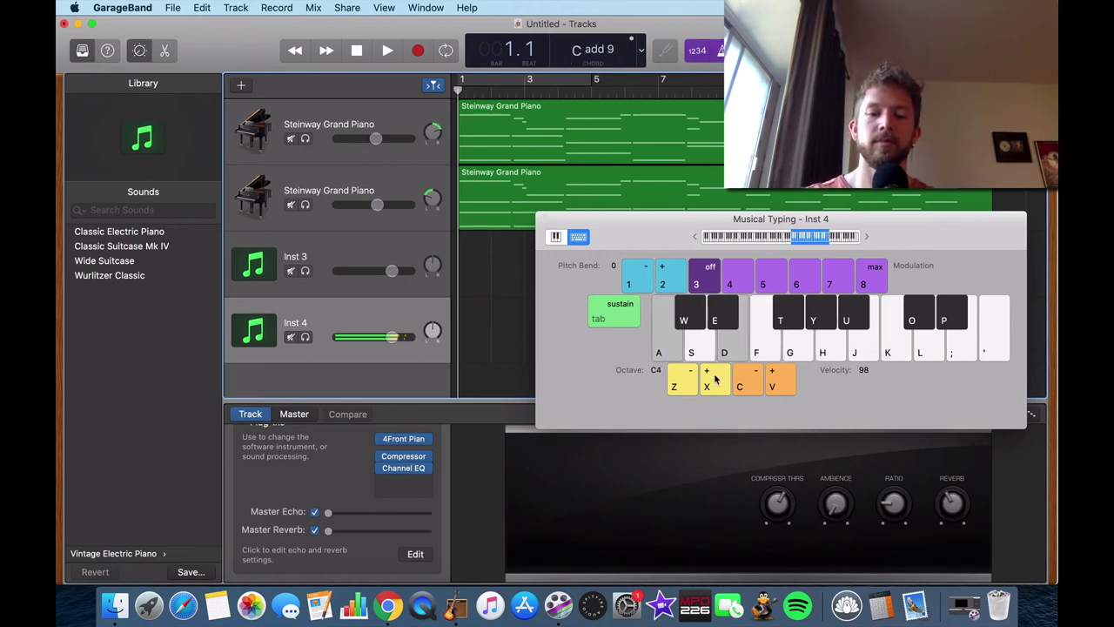
# - Play C major 7, E minor 7 and F chords with melody notes in octave C4 on Inst 4, and close Musical Typing
pyautogui.press('a')
pyautogui.press('k')
pyautogui.press('a')
pyautogui.press('d')
pyautogui.press('g')
pyautogui.press('j')
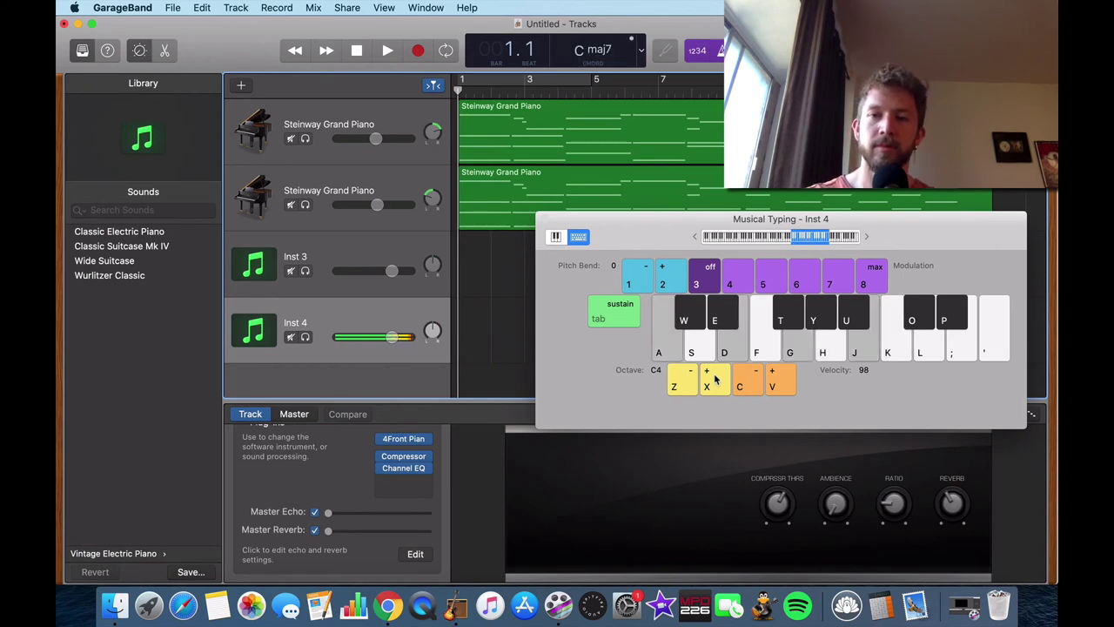
pyautogui.press('f')
pyautogui.press('k')
pyautogui.press('d')
pyautogui.press('g')
pyautogui.press('j')
pyautogui.press('l')
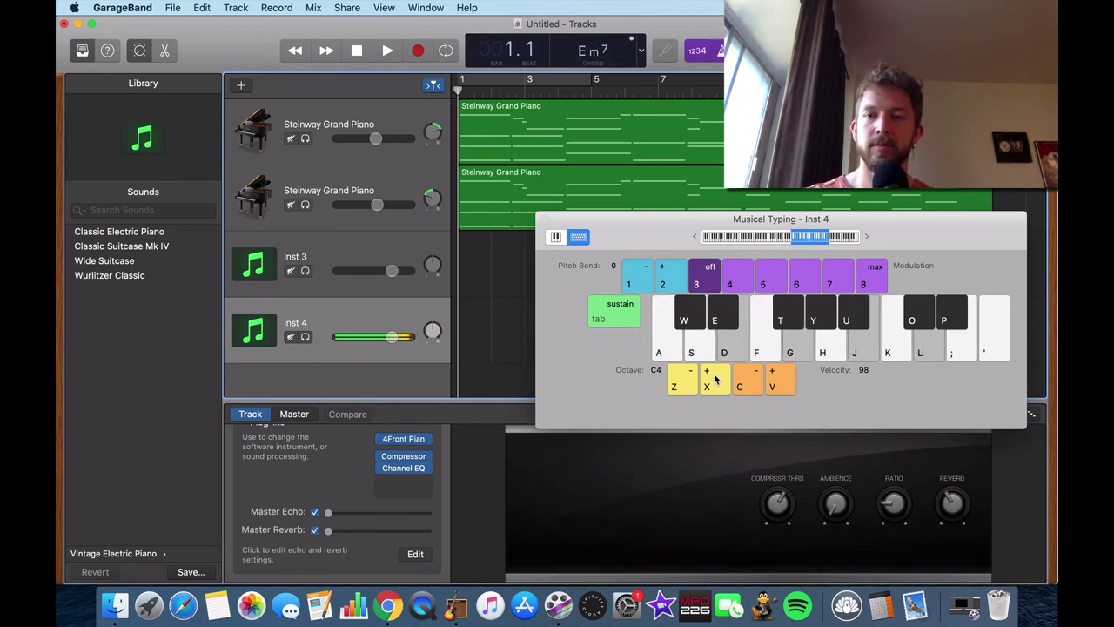
pyautogui.press('f')
pyautogui.press('h')
pyautogui.press('k')
pyautogui.press(';')
pyautogui.press('d')
pyautogui.press('g')
pyautogui.press('j')
pyautogui.press('l')
pyautogui.press('f')
pyautogui.press('h')
pyautogui.press('k')
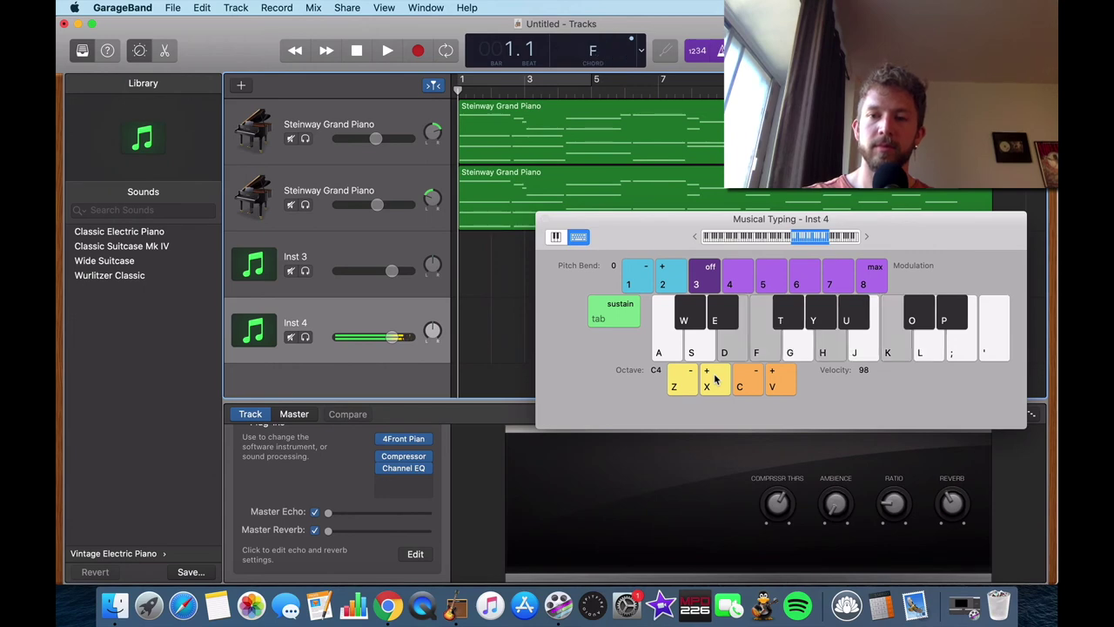
pyautogui.press('s')
pyautogui.press('a')
pyautogui.press('f')
pyautogui.press('g')
pyautogui.press('j')
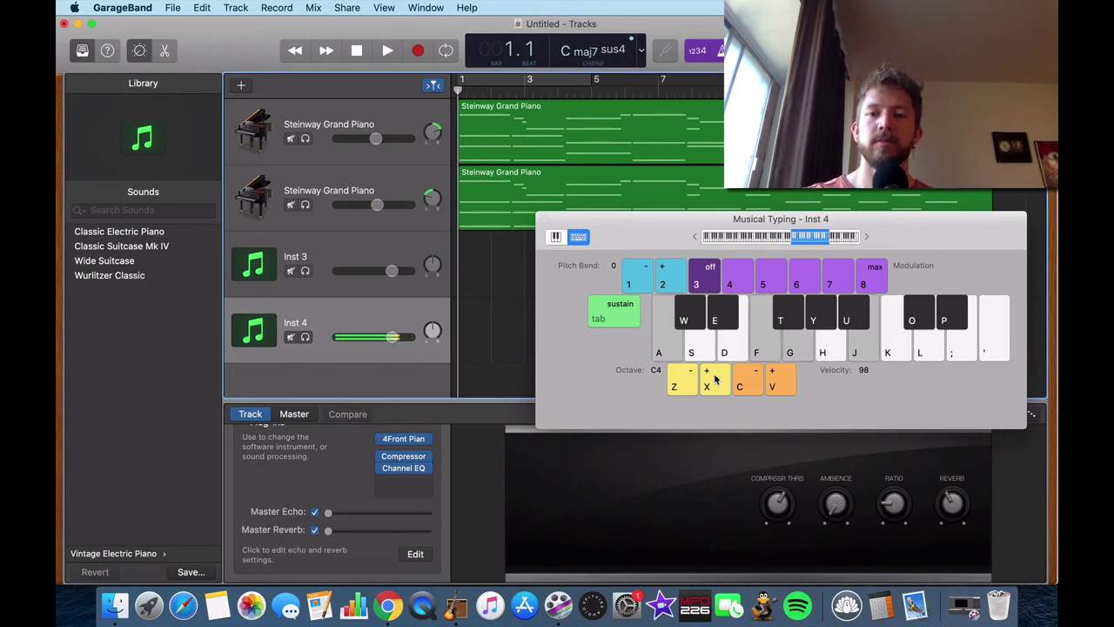
pyautogui.press('d')
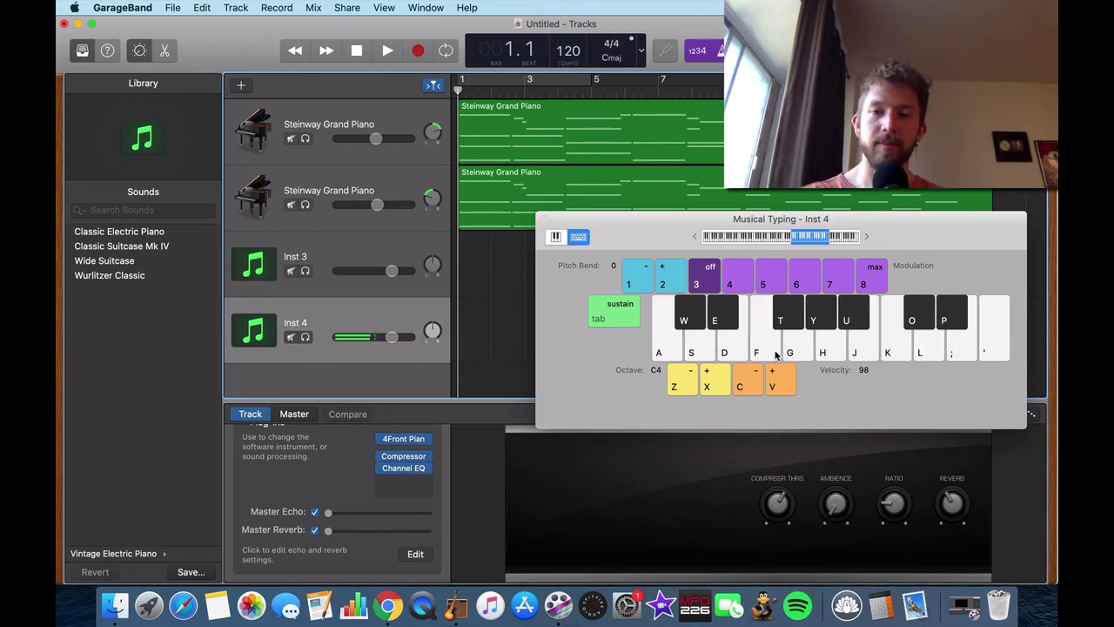
pyautogui.click(545, 218)
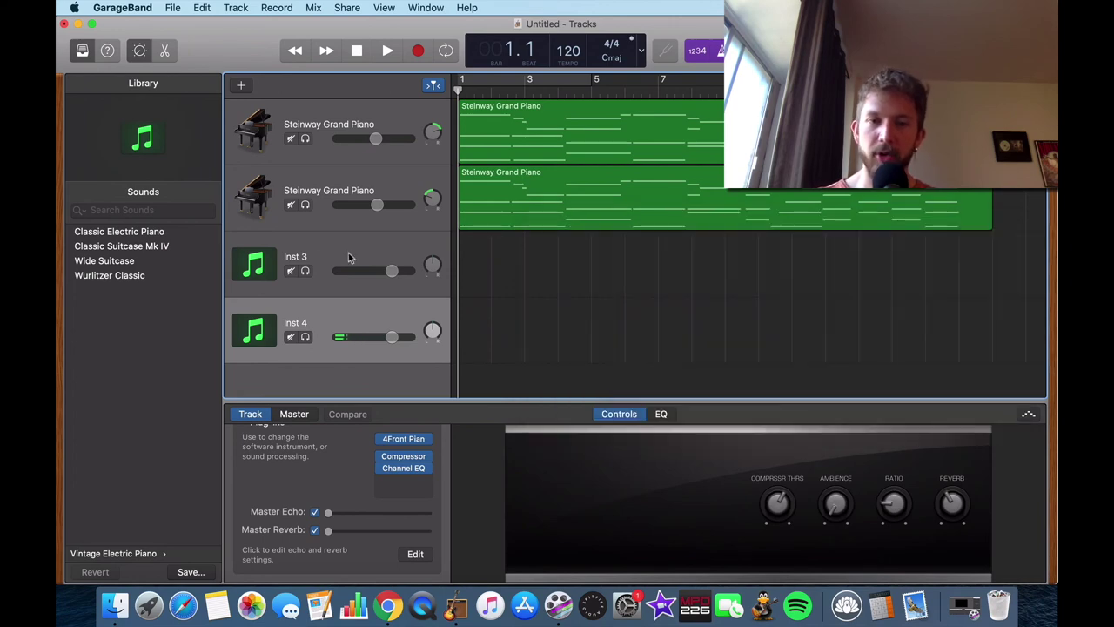
# - Select the Inst 3 track and minimize the project window
pyautogui.click(329, 253)
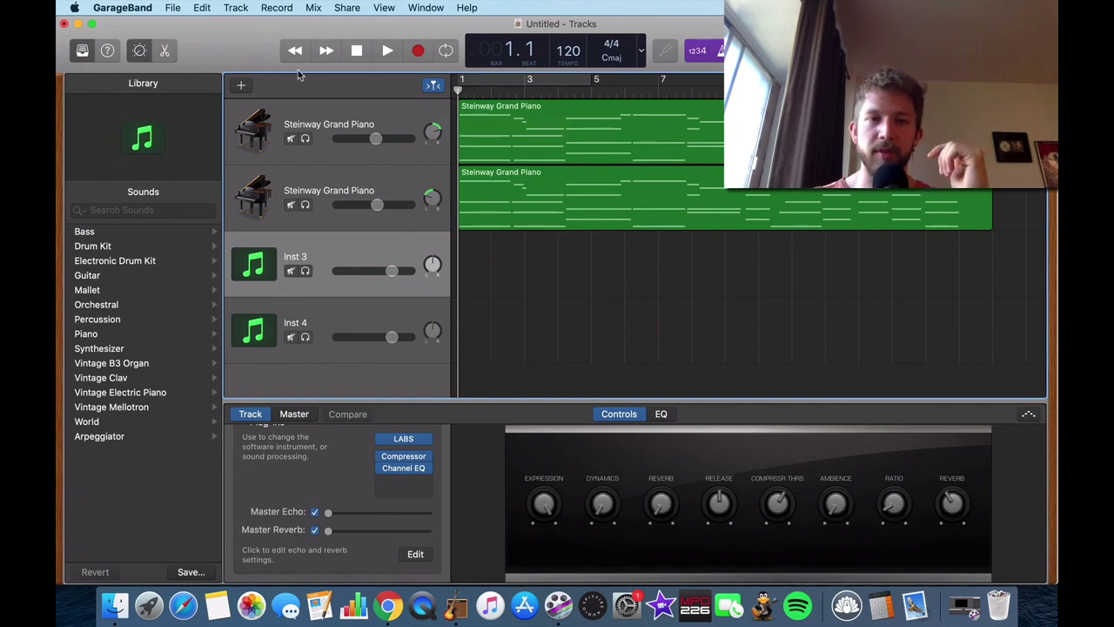
pyautogui.click(77, 24)
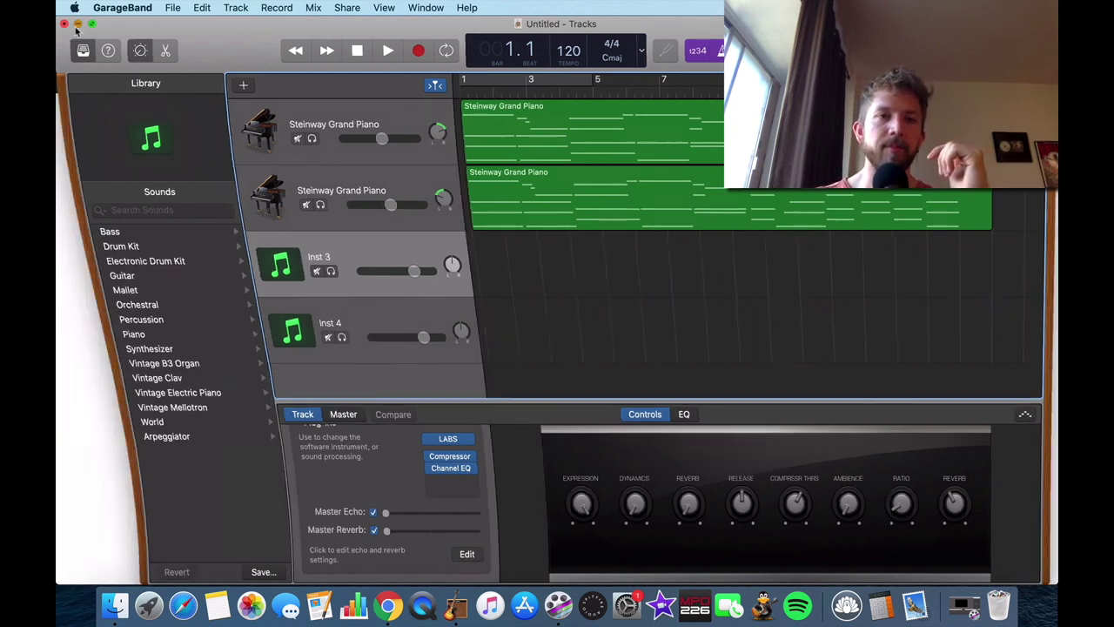
# - Skim the piano sounds guide through its 4Front Piano and Soft Piano EQ and compressor settings, and return to the article's title
pyautogui.scroll(-3, 609, 285)
pyautogui.scroll(-20, 608, 285)
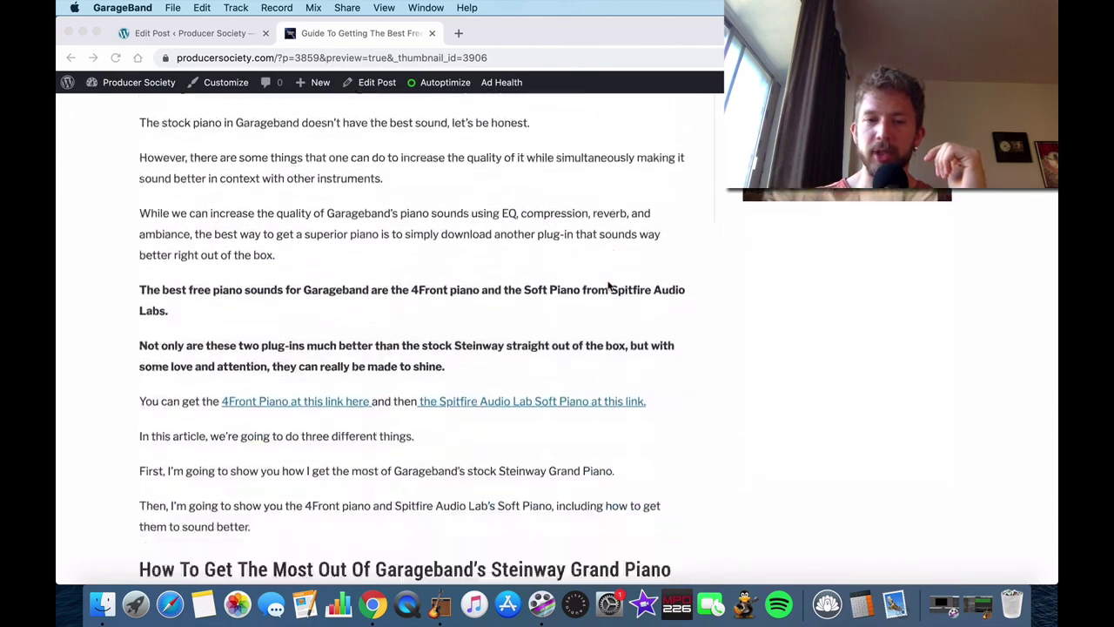
pyautogui.scroll(-20, 609, 285)
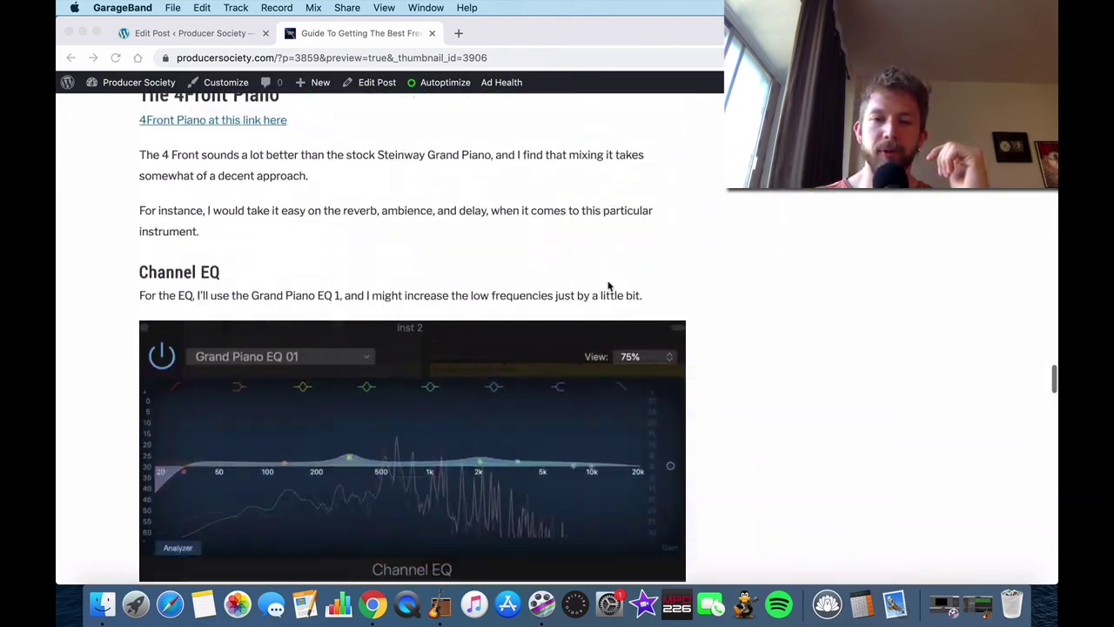
pyautogui.scroll(-20, 608, 286)
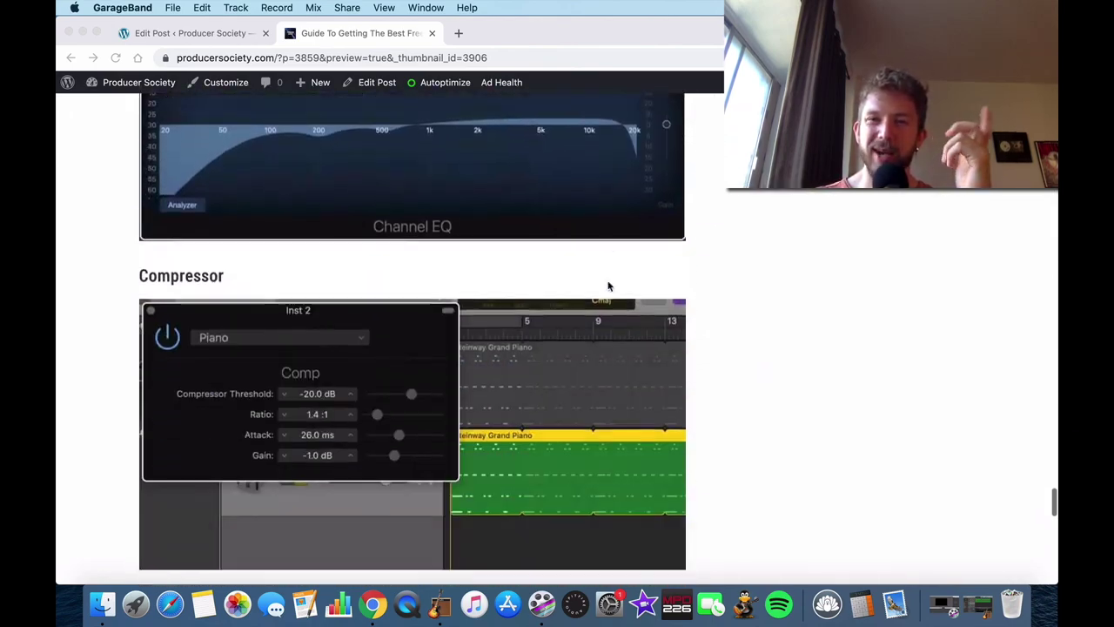
pyautogui.scroll(20, 609, 285)
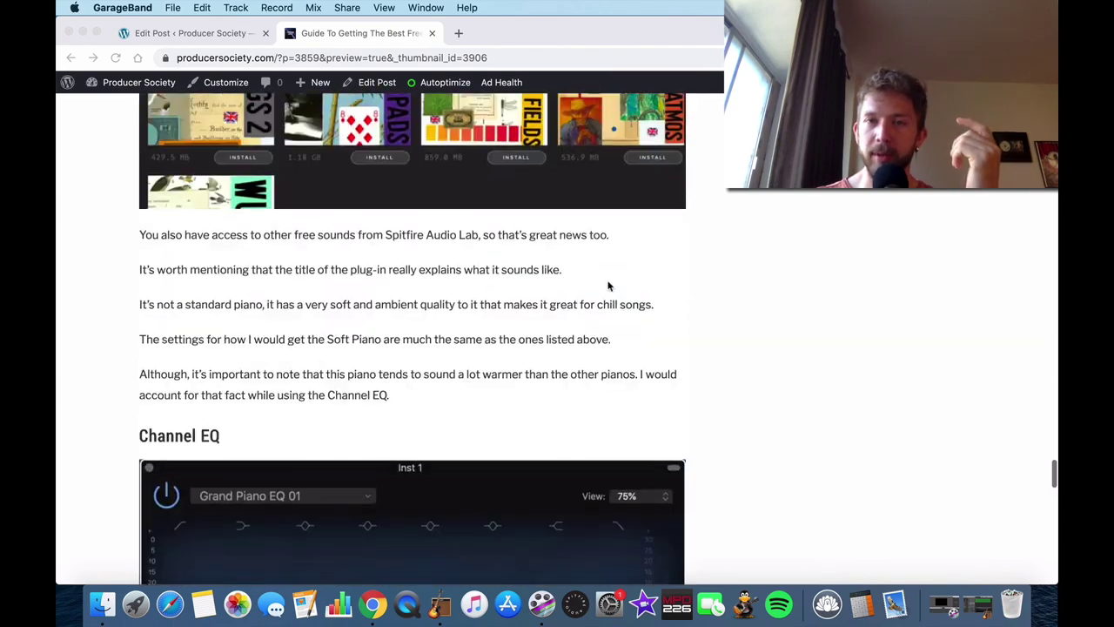
pyautogui.scroll(1, 608, 285)
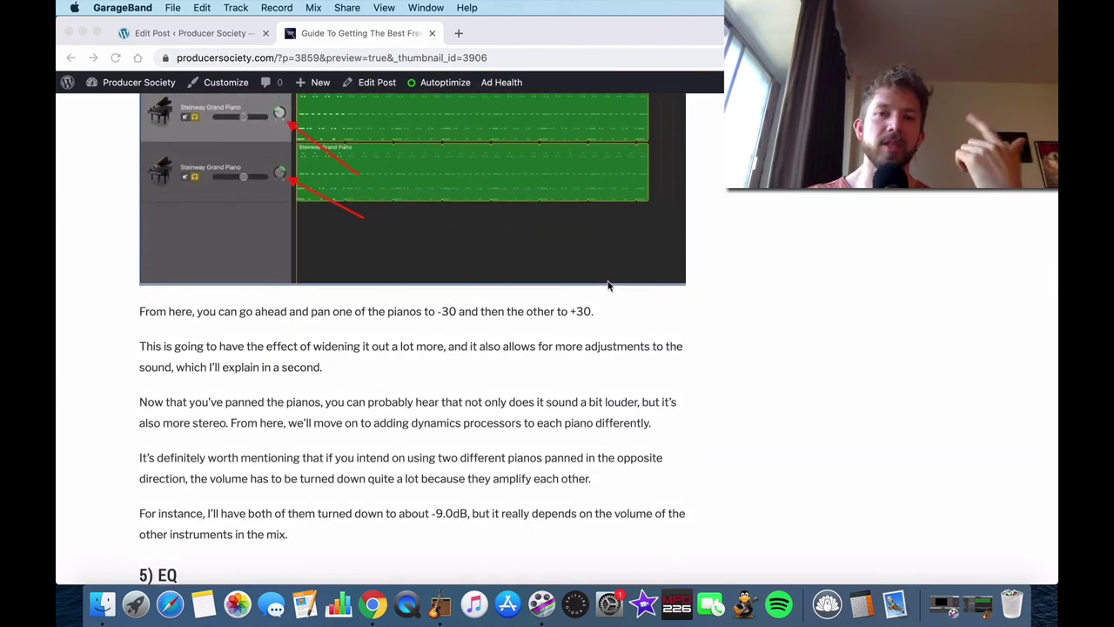
pyautogui.scroll(20, 518, 216)
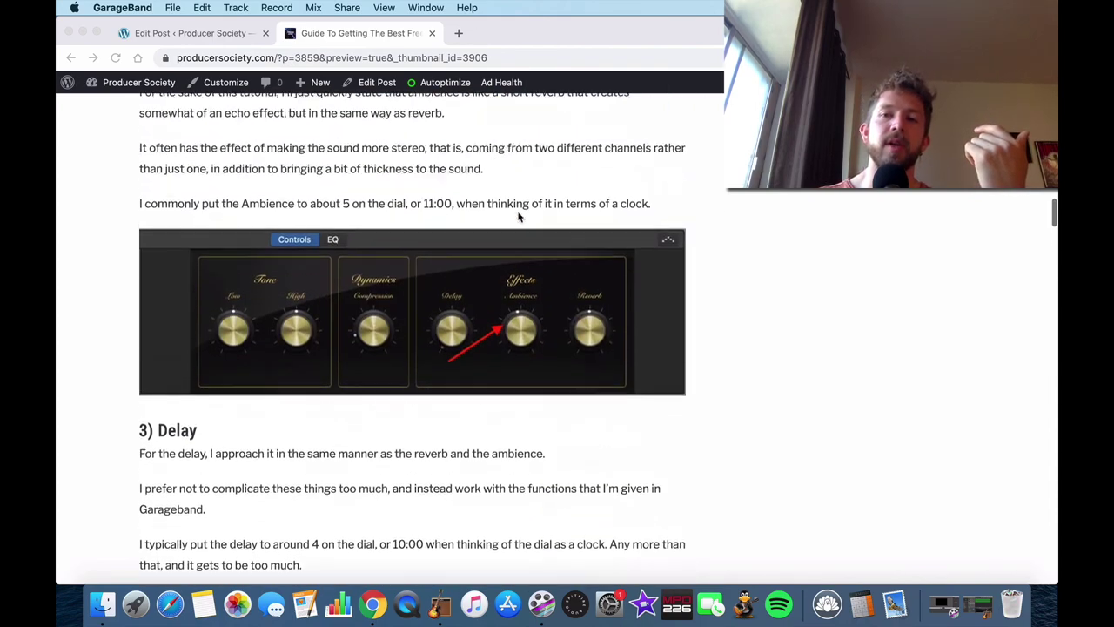
pyautogui.scroll(2, 518, 217)
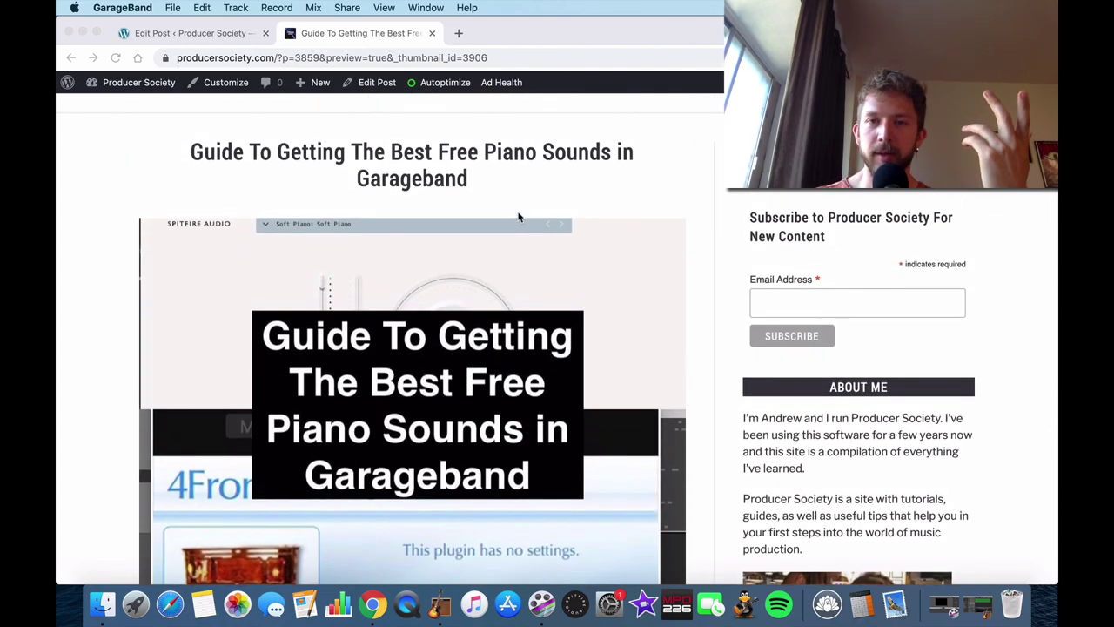
# - Review the guide's introduction with its plug-in download links and the Steinway Grand Piano section covering reverb and ambience
pyautogui.scroll(-10, 518, 216)
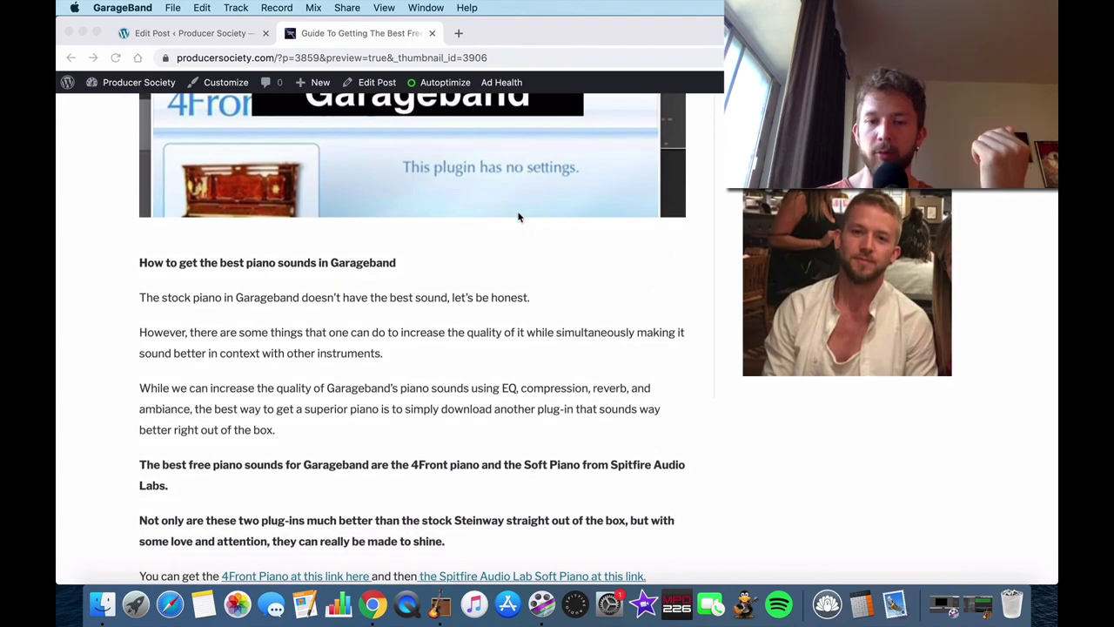
pyautogui.scroll(-12, 571, 315)
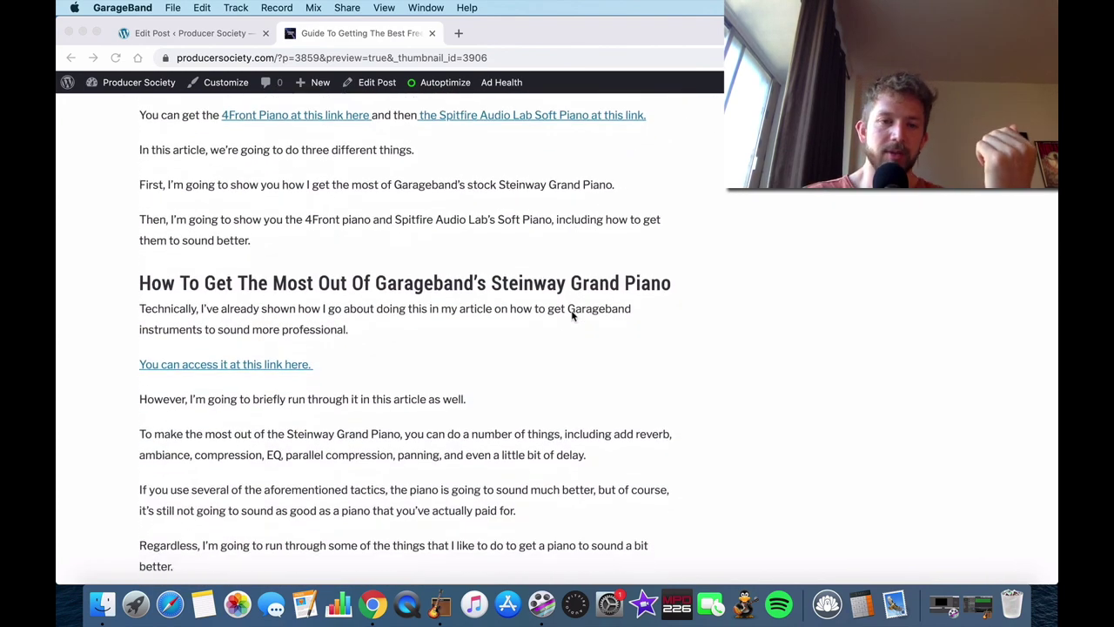
pyautogui.scroll(-20, 572, 315)
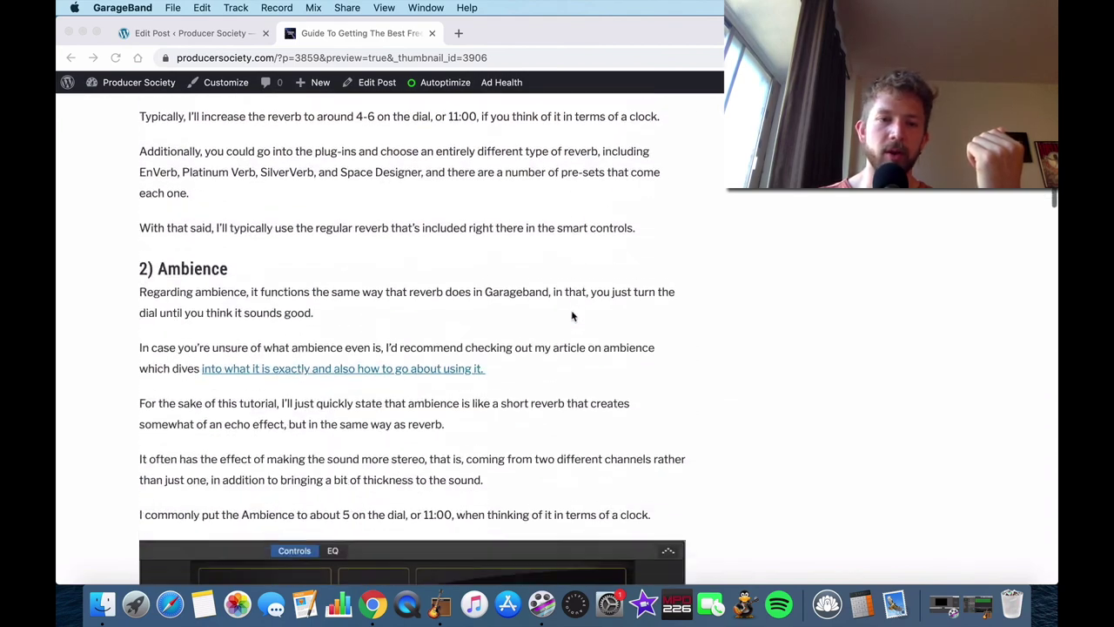
pyautogui.scroll(-2, 571, 315)
pyautogui.scroll(20, 586, 236)
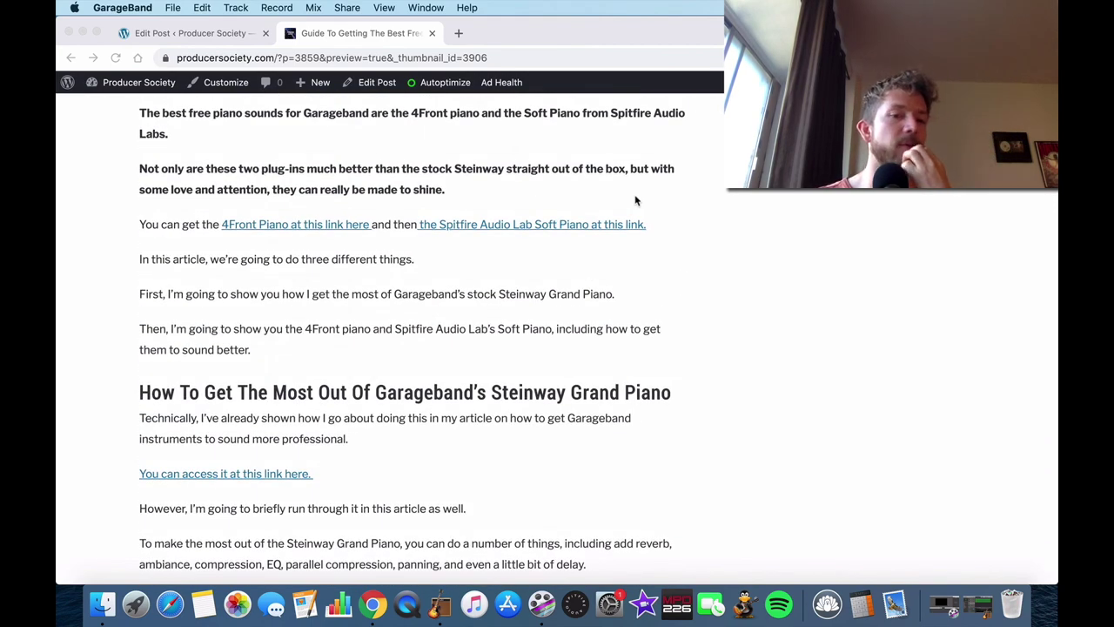
pyautogui.scroll(-13, 614, 226)
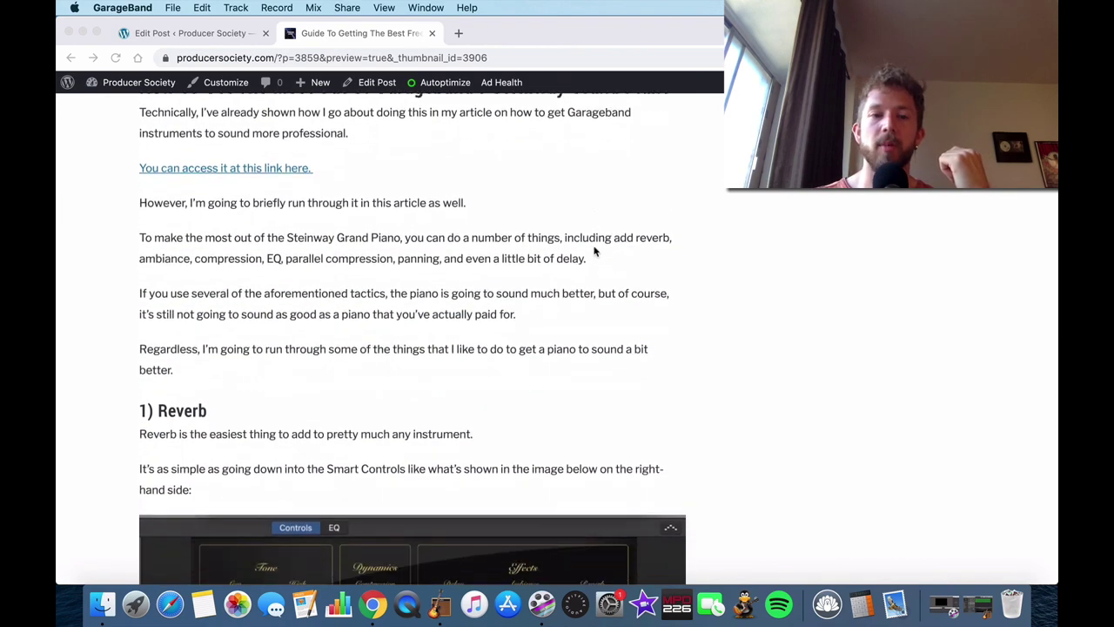
pyautogui.scroll(-1, 595, 251)
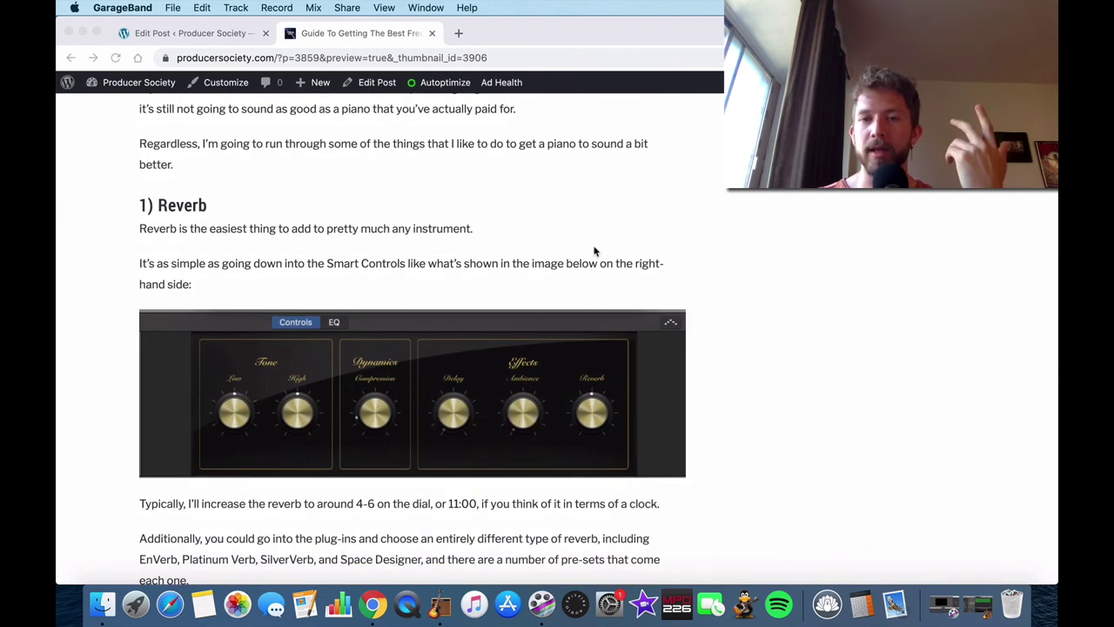
pyautogui.scroll(20, 628, 176)
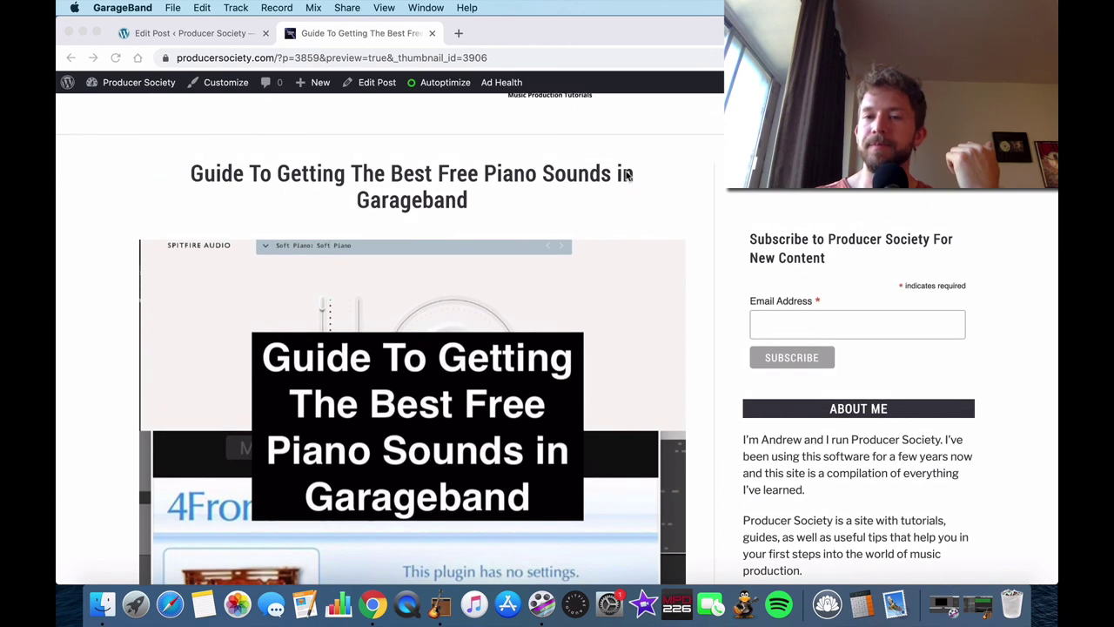